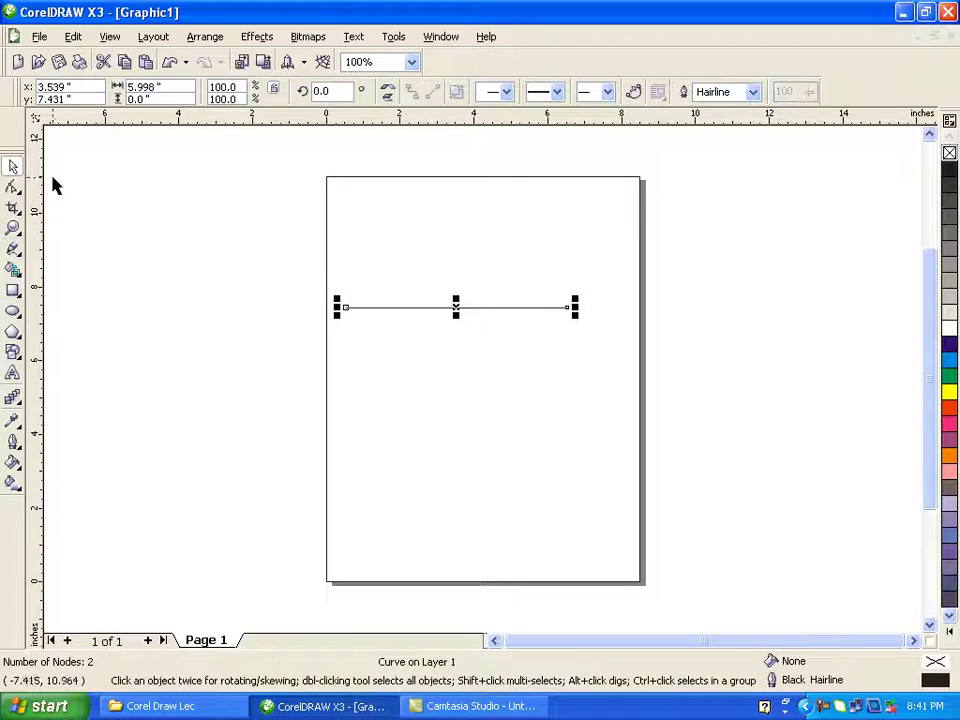
Step: Duplicate the horizontal line slightly below itself and repeat the duplication to build 21 evenly spaced lines spanning about 3.05 inches vertically
{"action": "left_click_drag", "start_coordinate": [454, 310], "coordinate": [456, 320]}
{"action": "key", "text": "ctrl+r"}
{"action": "key", "text": "ctrl+r"}
{"action": "key", "text": "ctrl+r"}
{"action": "key", "text": "ctrl+r"}
{"action": "key", "text": "ctrl+r"}
{"action": "key", "text": "ctrl+r"}
{"action": "key", "text": "ctrl+r"}
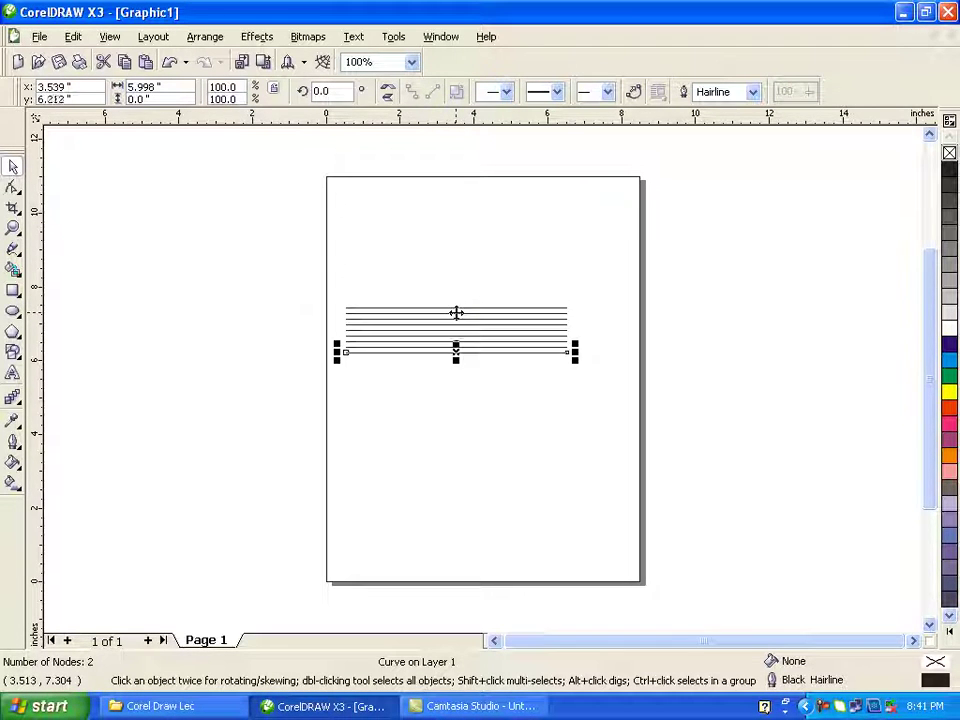
{"action": "key", "text": "ctrl+r"}
{"action": "key", "text": "ctrl+r"}
{"action": "key", "text": "ctrl+r"}
{"action": "key", "text": "ctrl+r"}
{"action": "key", "text": "ctrl+r"}
{"action": "key", "text": "ctrl+r"}
{"action": "key", "text": "ctrl+r"}
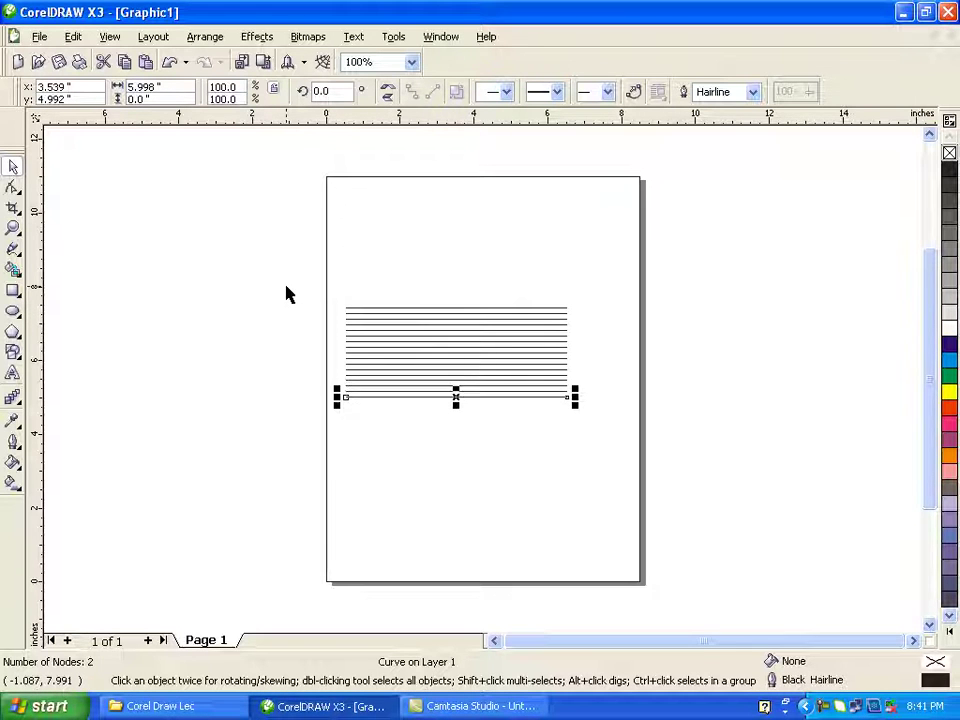
{"action": "key", "text": "ctrl+r"}
{"action": "key", "text": "ctrl+r"}
{"action": "key", "text": "ctrl+r"}
{"action": "key", "text": "ctrl+r"}
Step: Copy the whole set of lines beside the page and enable Behind fill and Scale with image for the copy's outlines
{"action": "left_click_drag", "start_coordinate": [283, 271], "coordinate": [636, 467]}
{"action": "left_click_drag", "start_coordinate": [458, 369], "coordinate": [781, 251]}
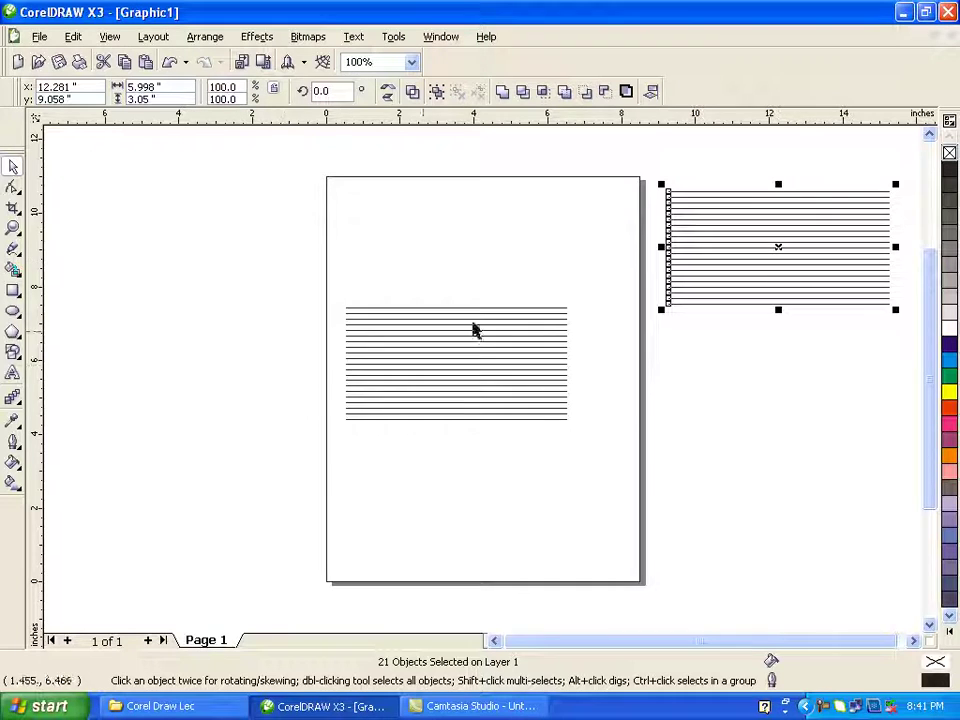
{"action": "left_click", "coordinate": [11, 449]}
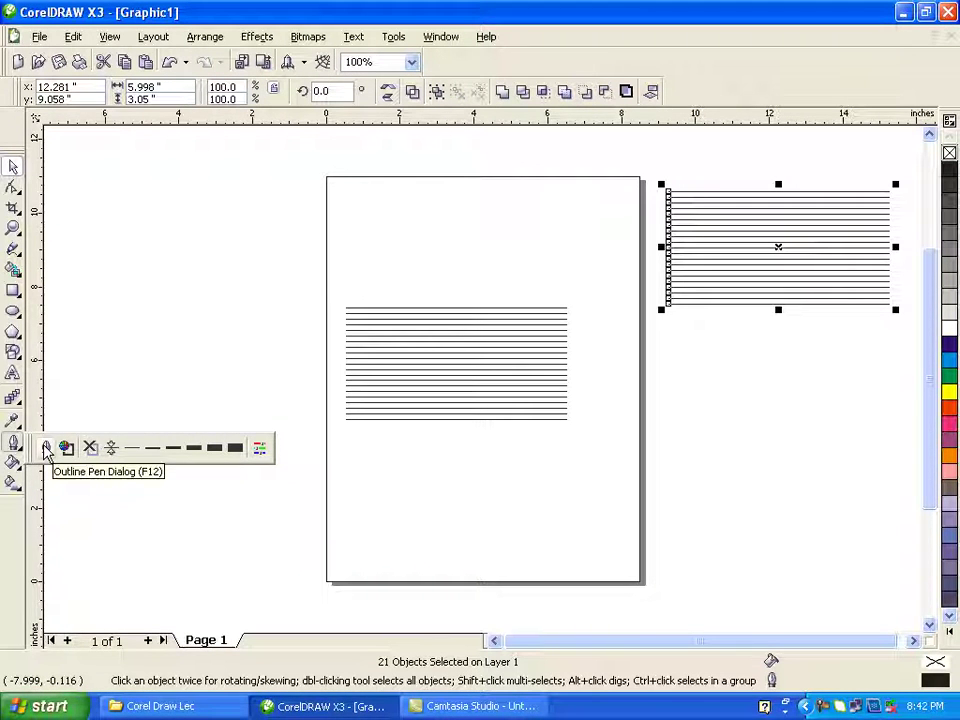
{"action": "left_click", "coordinate": [46, 450]}
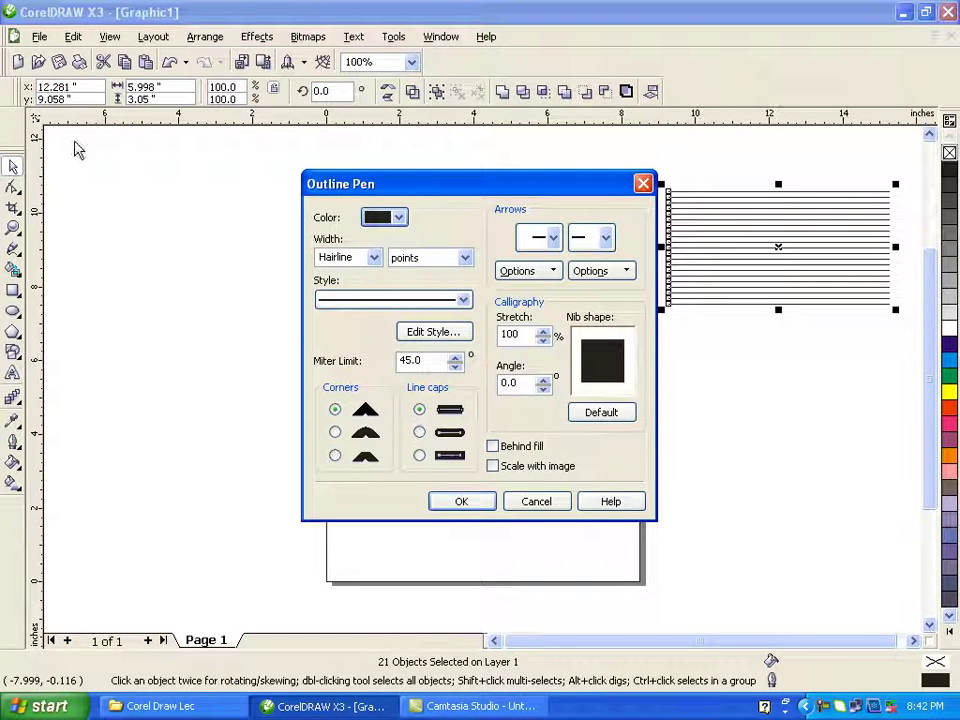
{"action": "left_click", "coordinate": [506, 447]}
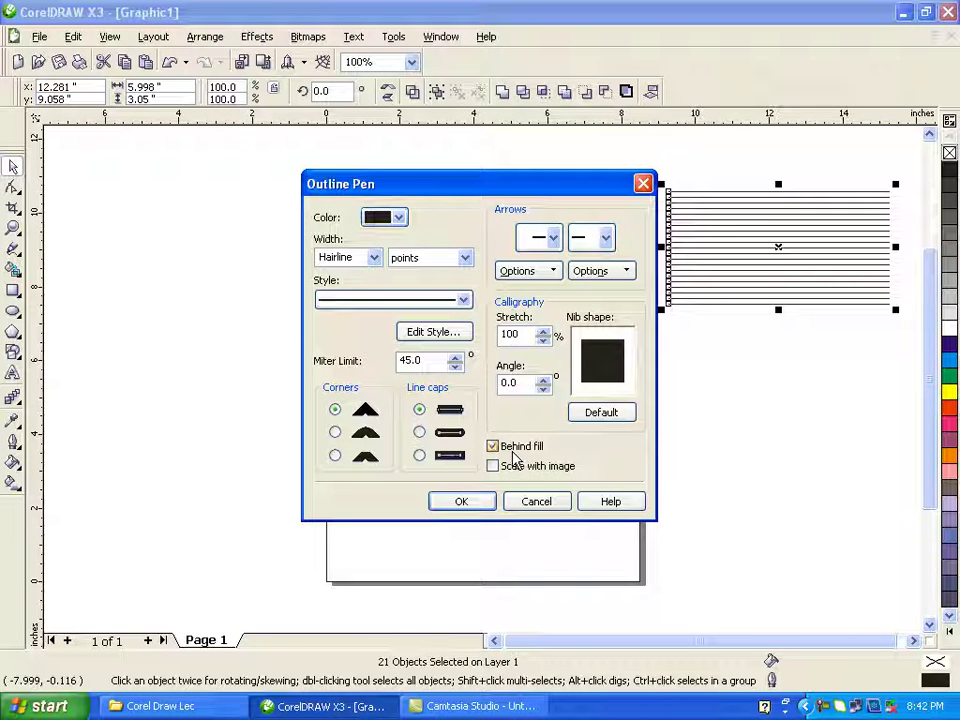
{"action": "left_click", "coordinate": [480, 504]}
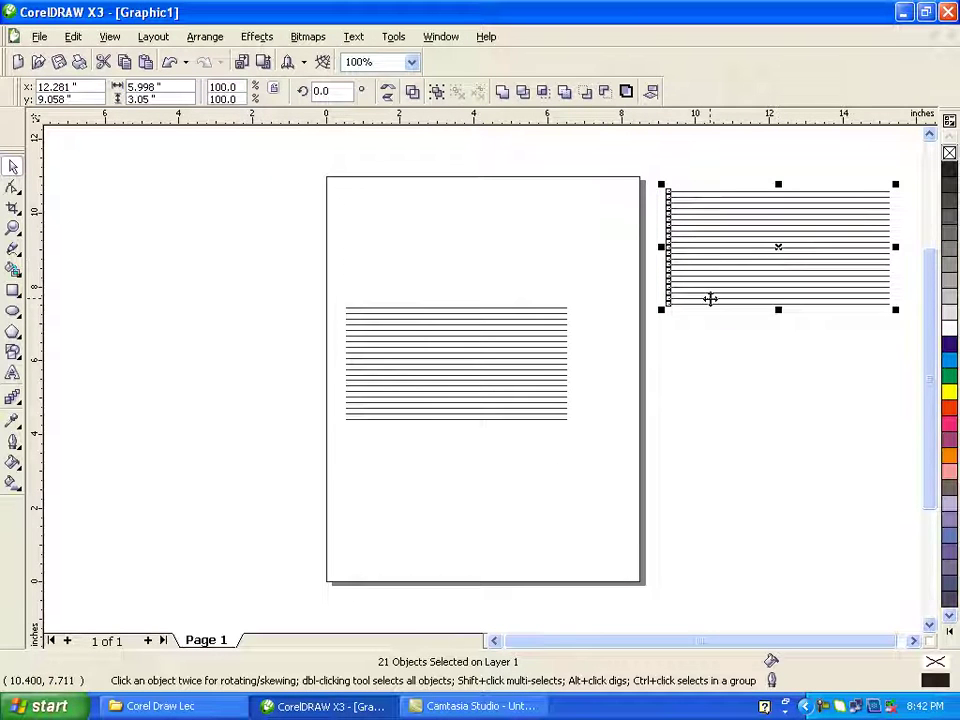
Step: Shrink both line sets together in two passes, first to about 1.067 × 0.449 inches, then to about 0.084 × 0.035 inches
{"action": "left_click", "coordinate": [297, 272]}
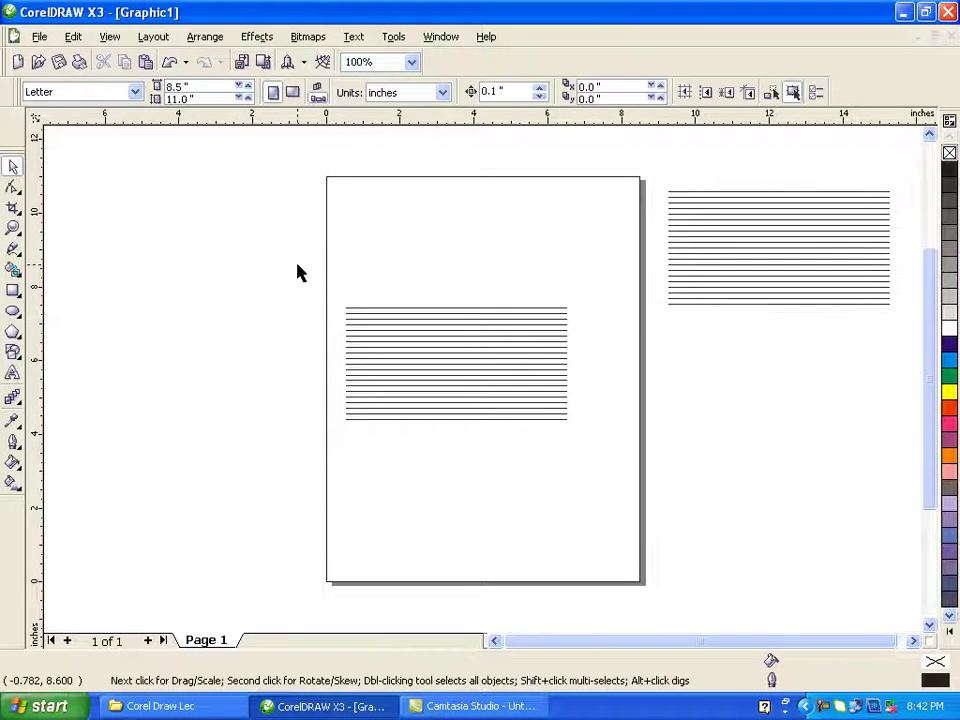
{"action": "key", "text": "ctrl+a"}
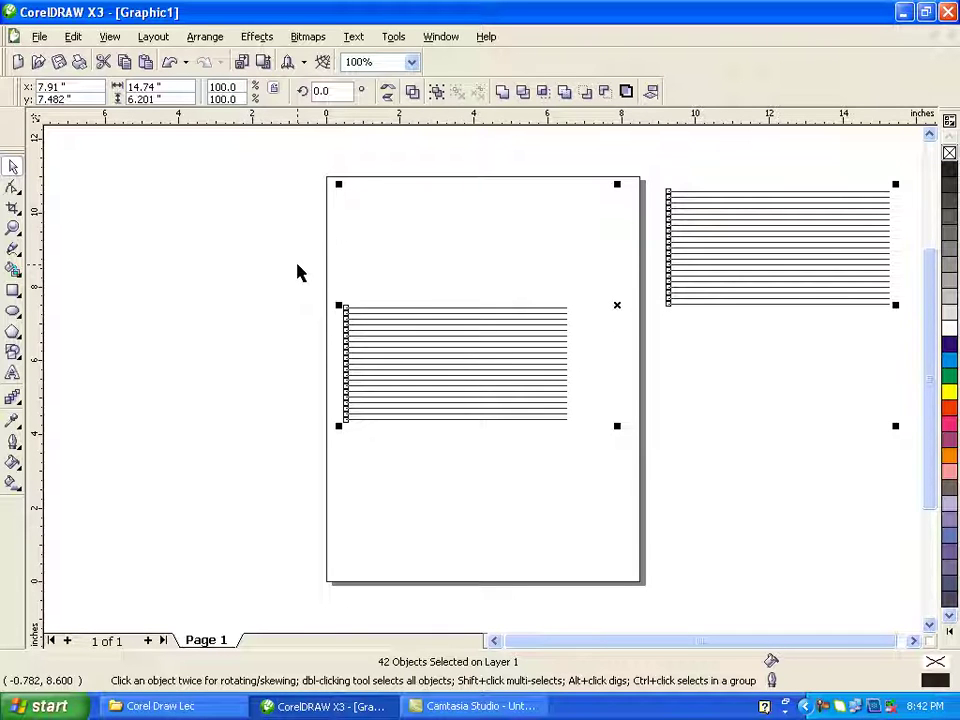
{"action": "left_click_drag", "start_coordinate": [896, 431], "coordinate": [645, 368]}
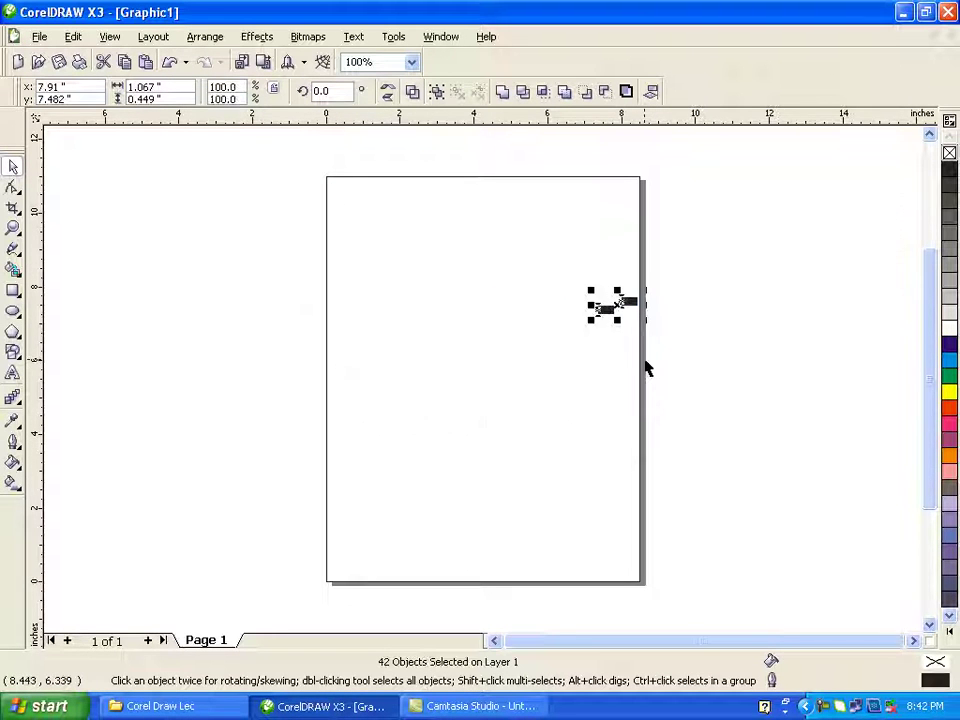
{"action": "key", "text": "shift+F2"}
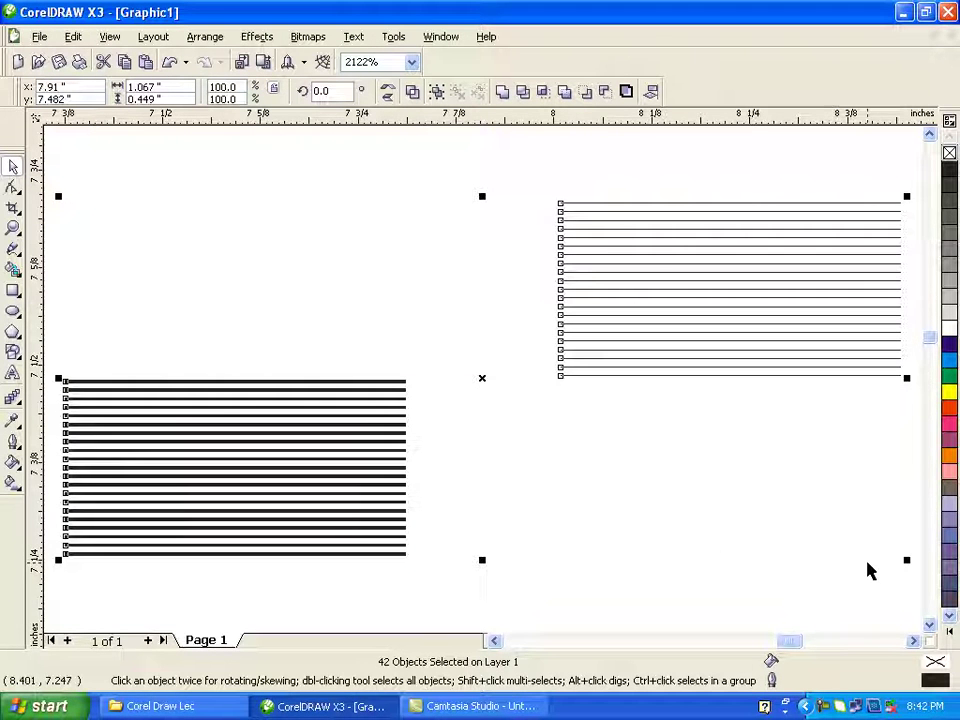
{"action": "left_click_drag", "start_coordinate": [907, 561], "coordinate": [522, 424]}
{"action": "key", "text": "shift+F2"}
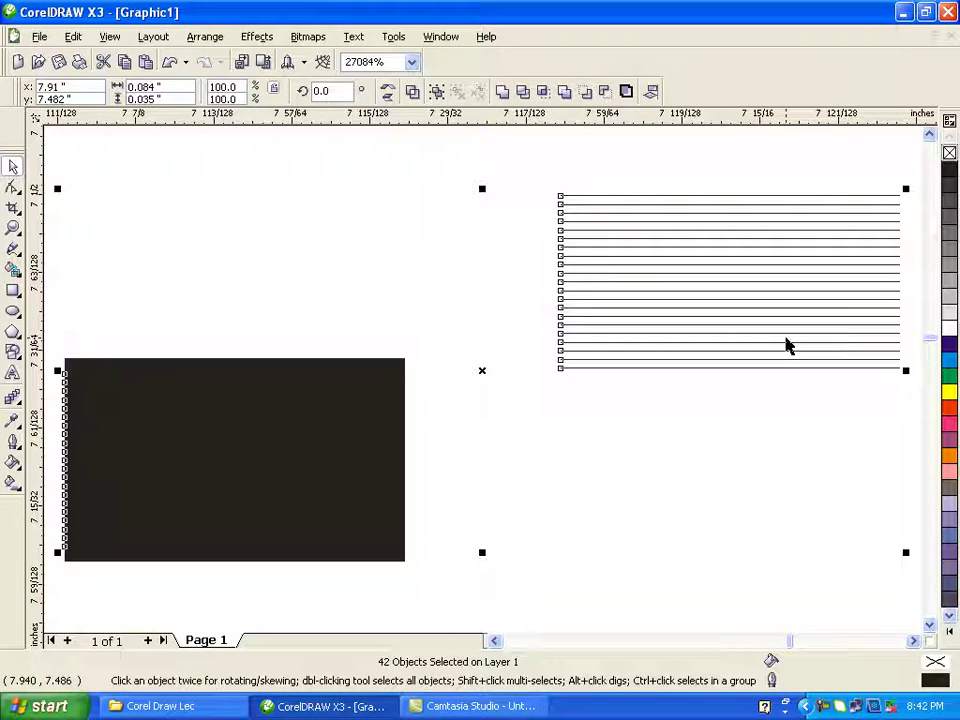
{"action": "key", "text": "shift+F4"}
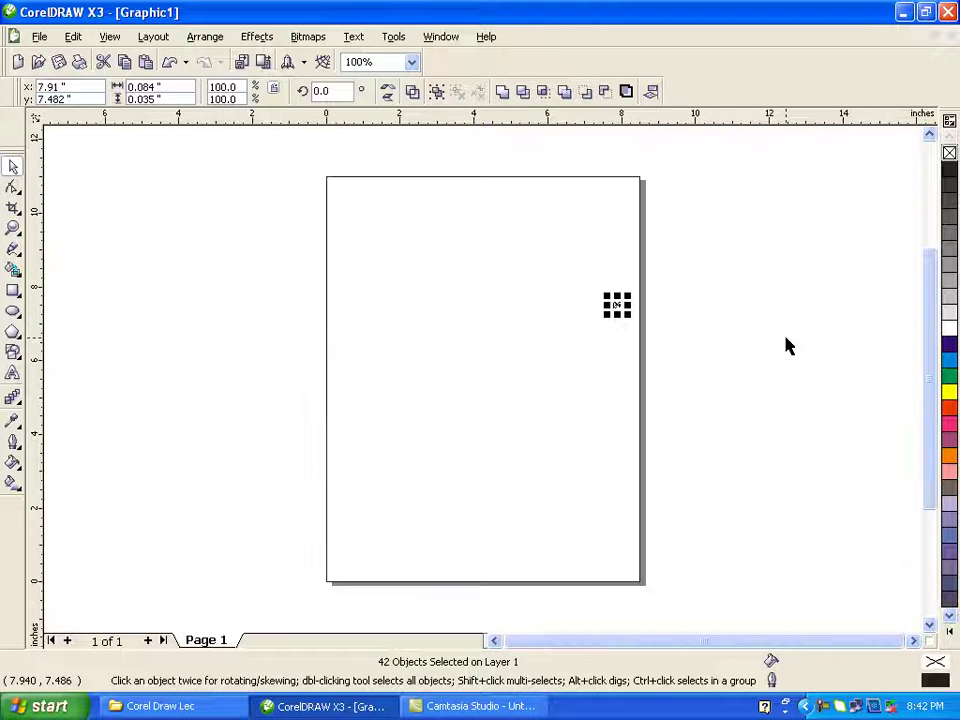
{"action": "left_click", "coordinate": [647, 409]}
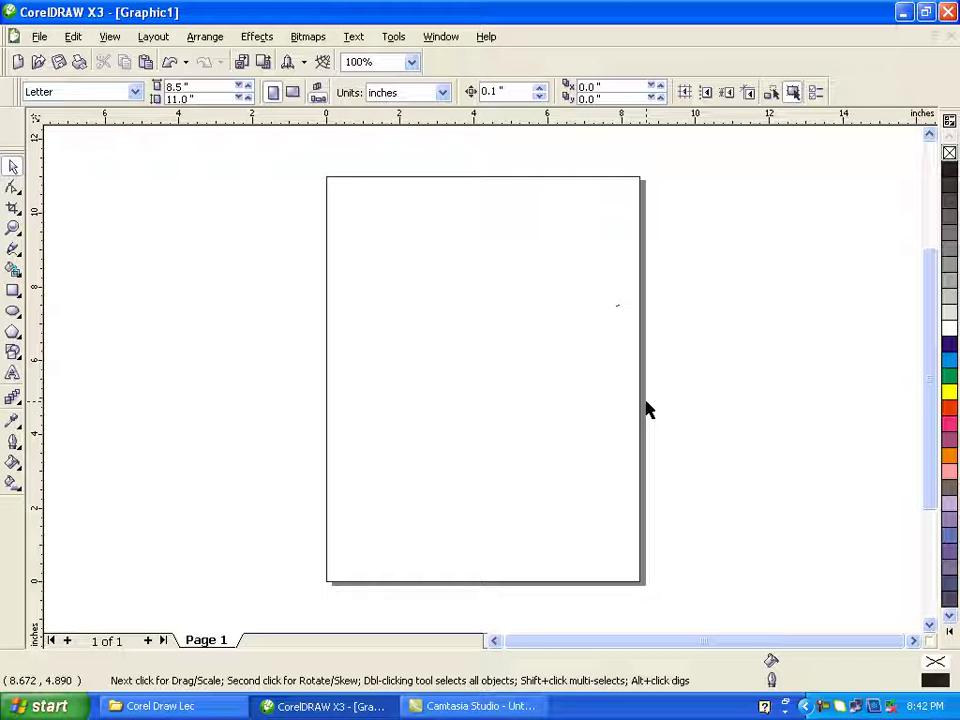
{"action": "key", "text": "F4"}
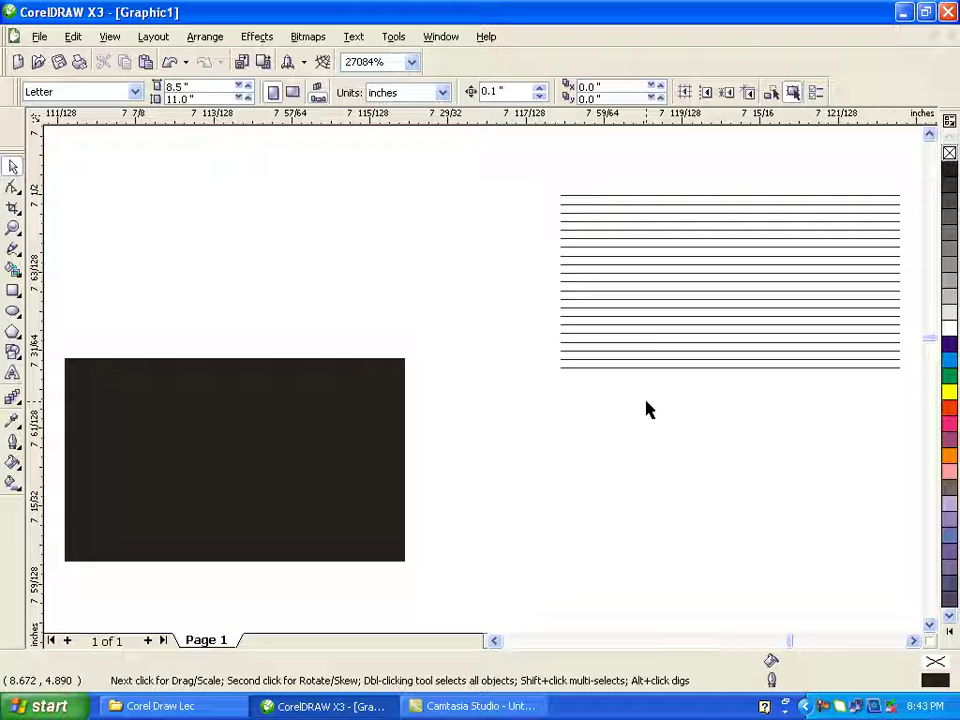
Step: Delete all the lines in the drawing
{"action": "key", "text": "ctrl+a"}
{"action": "key", "text": "Delete"}
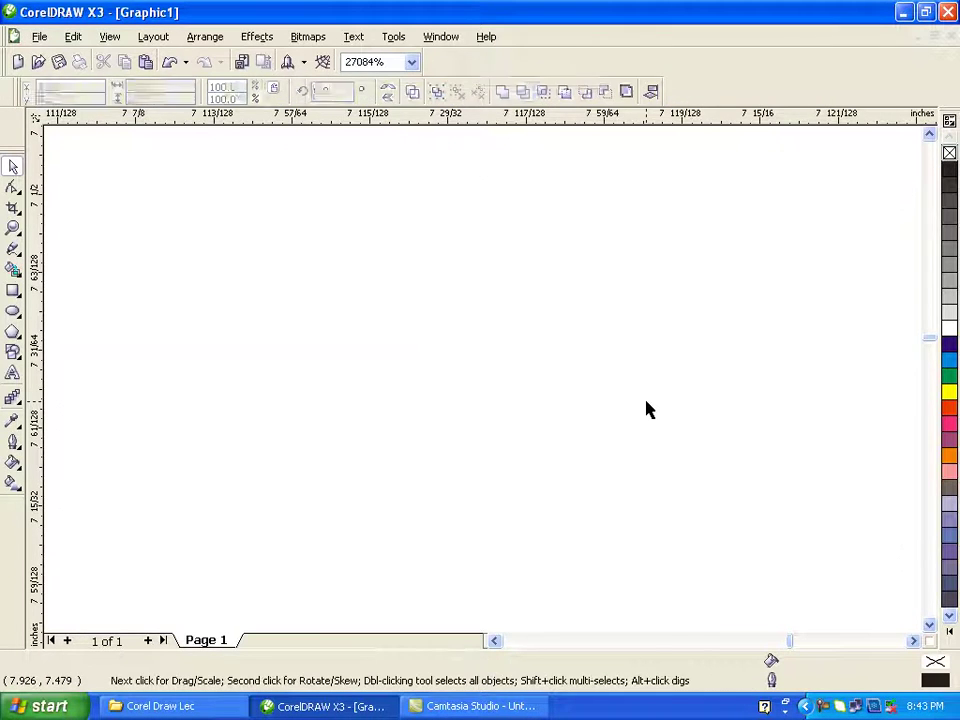
{"action": "key", "text": "shift+F4"}
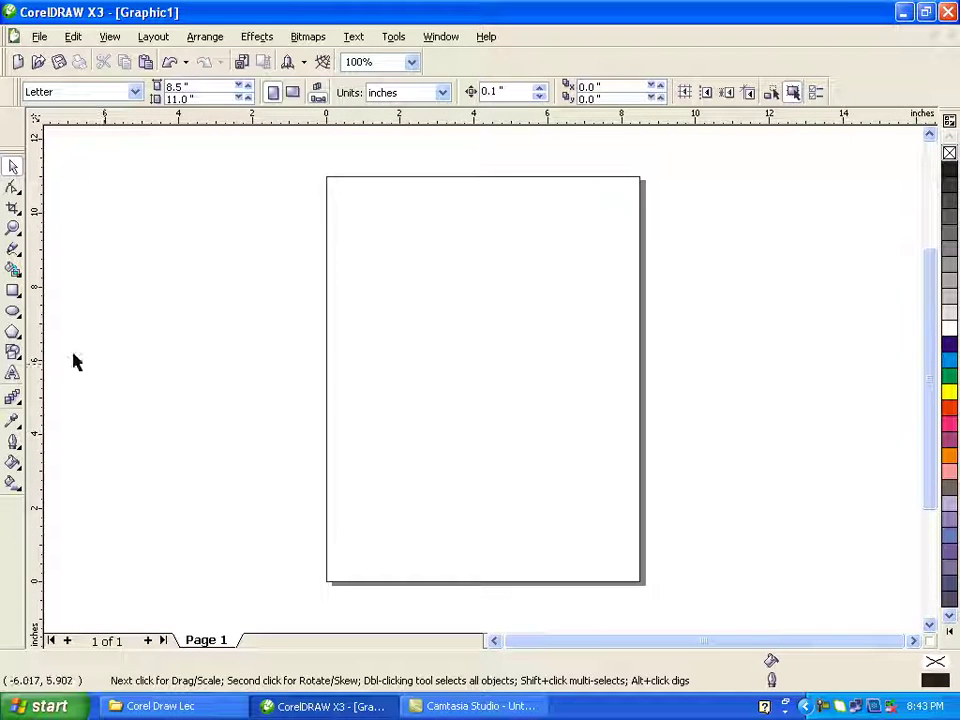
Step: Draw a straight horizontal freehand line about 6.6 inches long across the upper part of the page
{"action": "left_click", "coordinate": [12, 249]}
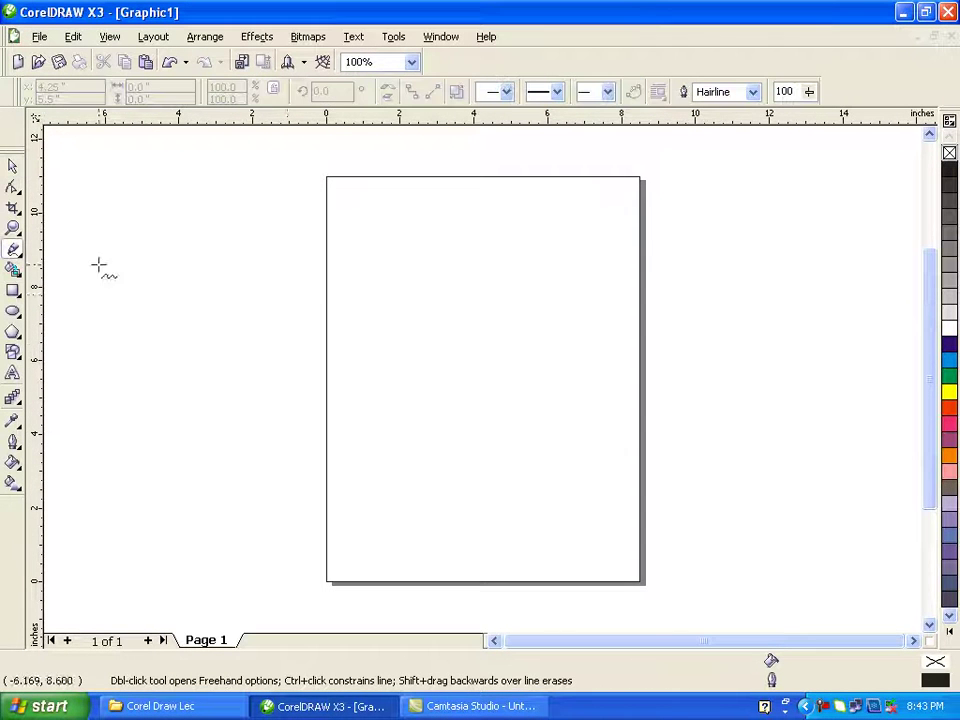
{"action": "left_click", "coordinate": [333, 302]}
{"action": "left_click", "coordinate": [585, 305]}
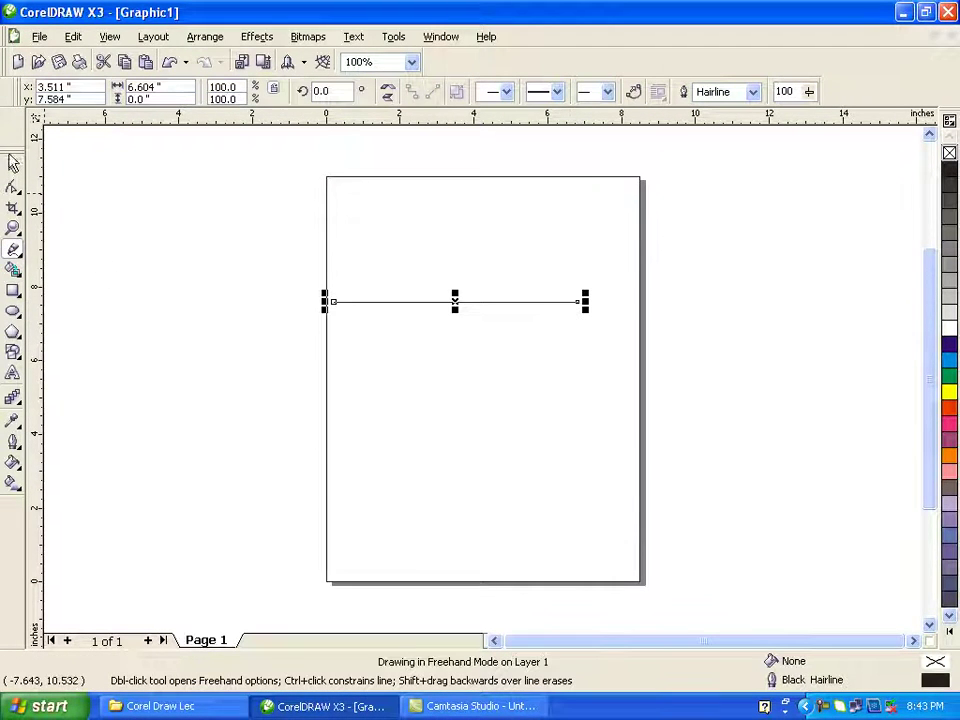
Step: Duplicate the line slightly below itself and repeat the duplication to build 15 evenly spaced lines spanning about 3.56 inches vertically
{"action": "left_click", "coordinate": [12, 166]}
{"action": "left_click_drag", "start_coordinate": [456, 302], "coordinate": [456, 312]}
{"action": "key", "text": "ctrl+r"}
{"action": "key", "text": "ctrl+r"}
{"action": "key", "text": "ctrl+r"}
{"action": "key", "text": "ctrl+r"}
{"action": "key", "text": "ctrl+r"}
{"action": "key", "text": "ctrl+r"}
{"action": "key", "text": "ctrl+r"}
{"action": "key", "text": "ctrl+r"}
{"action": "key", "text": "ctrl+r"}
{"action": "key", "text": "ctrl+r"}
{"action": "key", "text": "ctrl+r"}
{"action": "key", "text": "ctrl+r"}
{"action": "key", "text": "ctrl+r"}
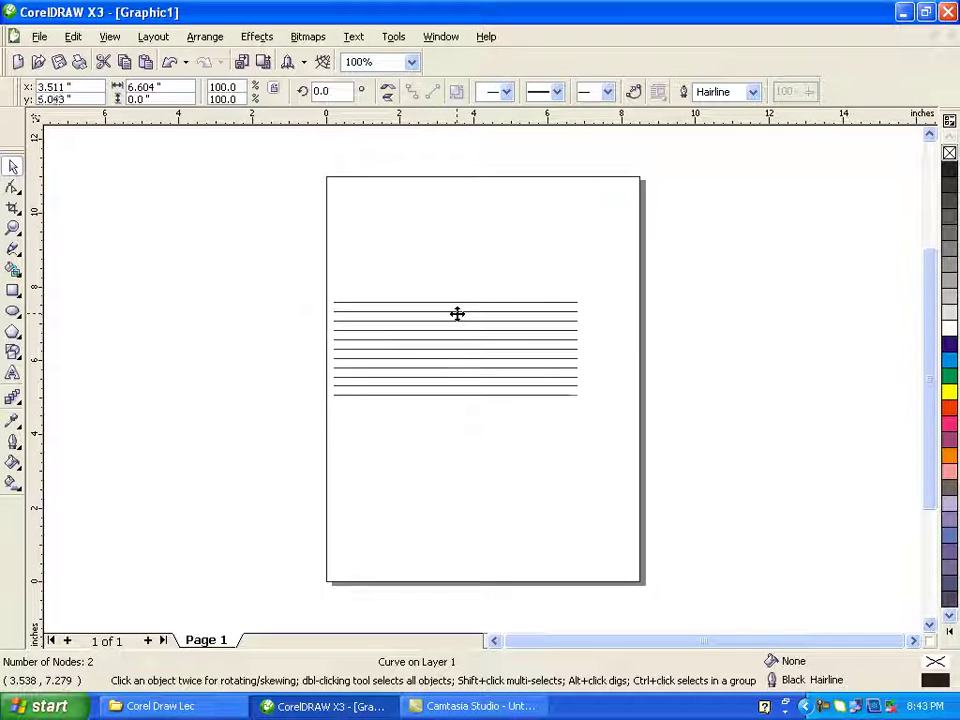
Step: Enable Behind fill and Scale with image in the outline settings of all 15 lines
{"action": "left_click", "coordinate": [296, 270]}
{"action": "left_click_drag", "start_coordinate": [291, 253], "coordinate": [613, 484]}
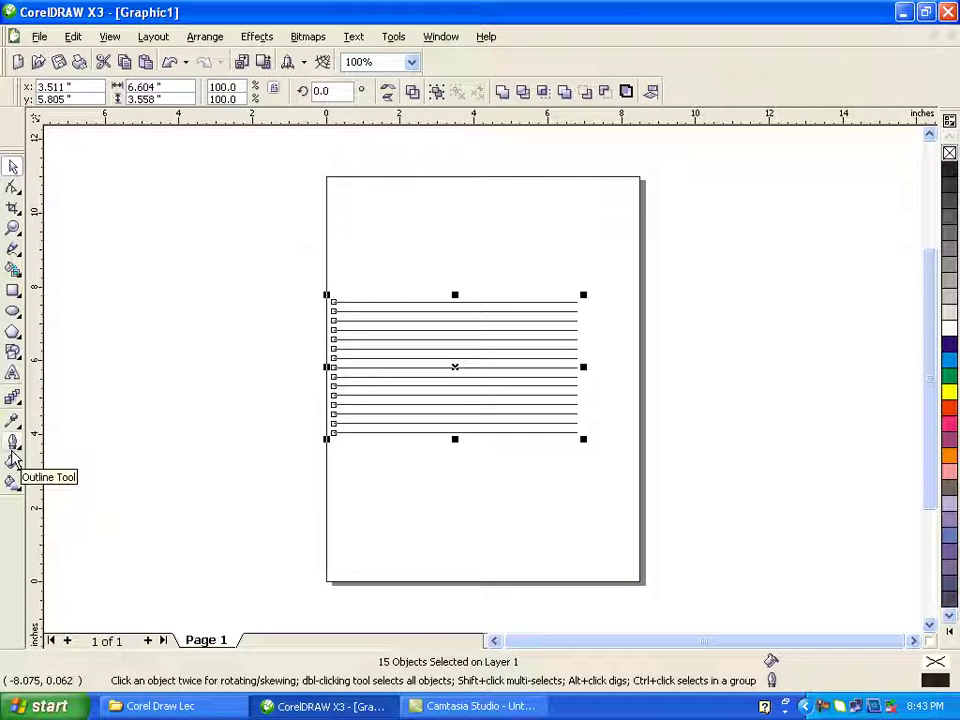
{"action": "left_click", "coordinate": [12, 446]}
{"action": "left_click", "coordinate": [46, 449]}
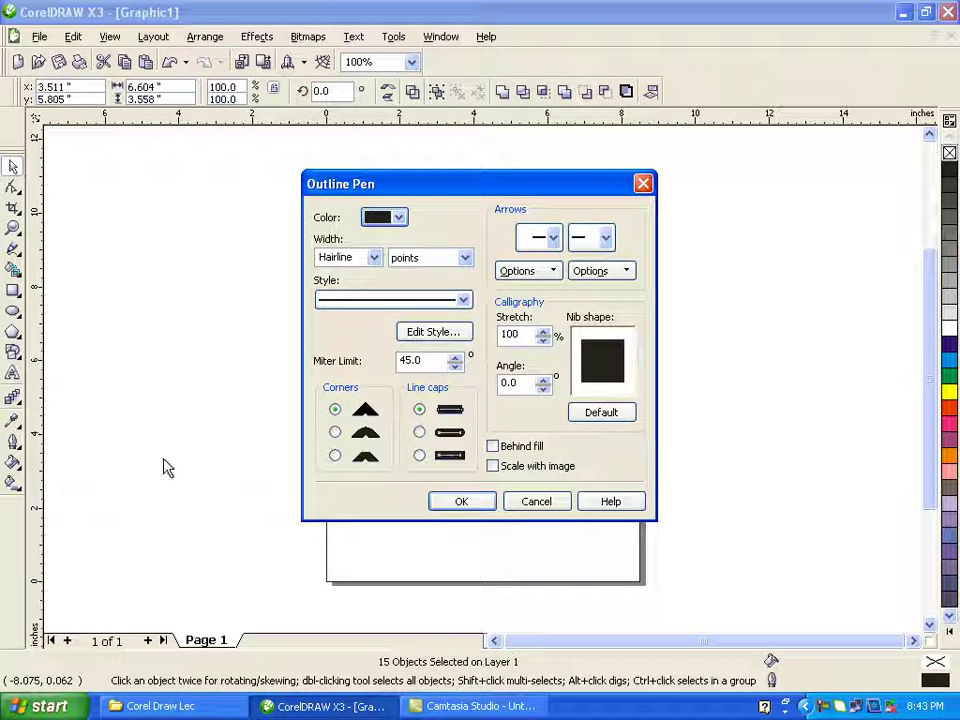
{"action": "left_click", "coordinate": [493, 446]}
{"action": "left_click", "coordinate": [493, 466]}
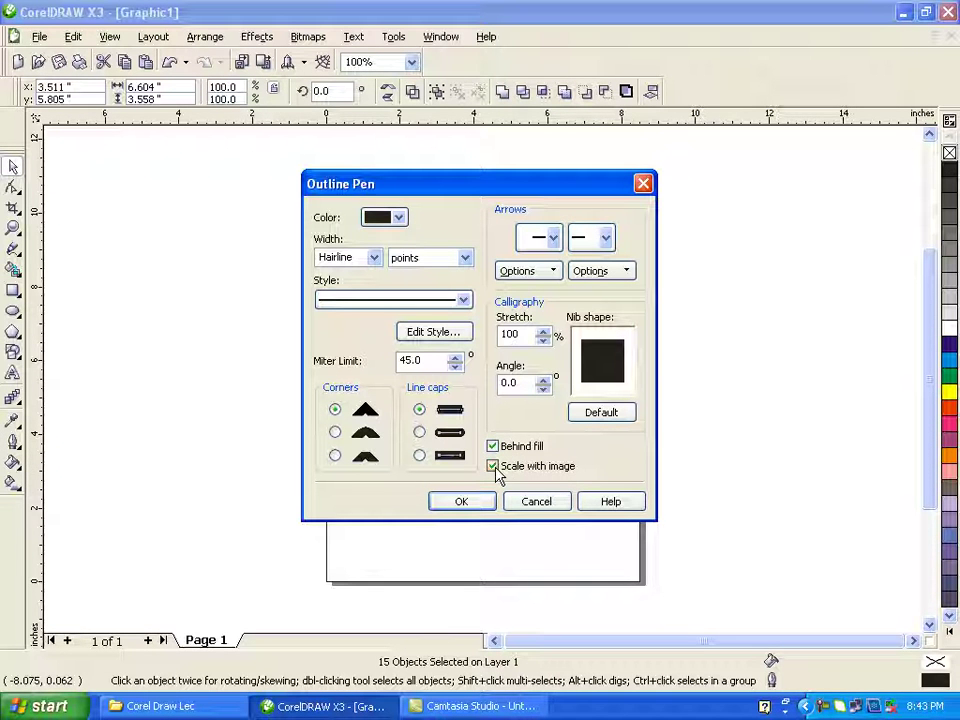
{"action": "left_click", "coordinate": [488, 501]}
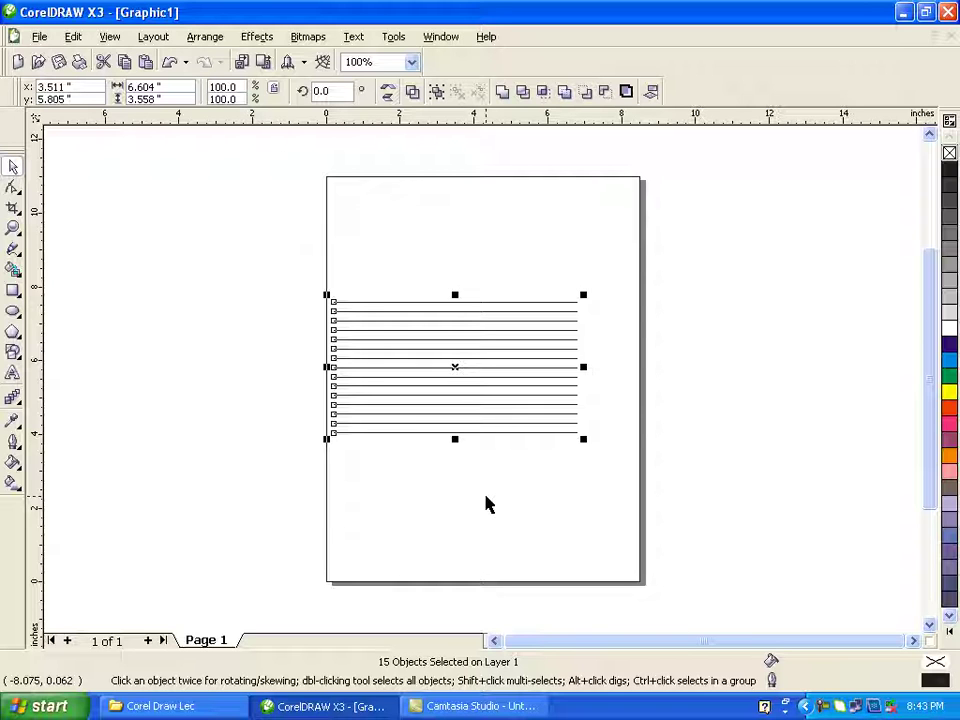
Step: Delete the selected lines and create a page-frame rectangle of 8.5 × 11 inches
{"action": "key", "text": "Delete"}
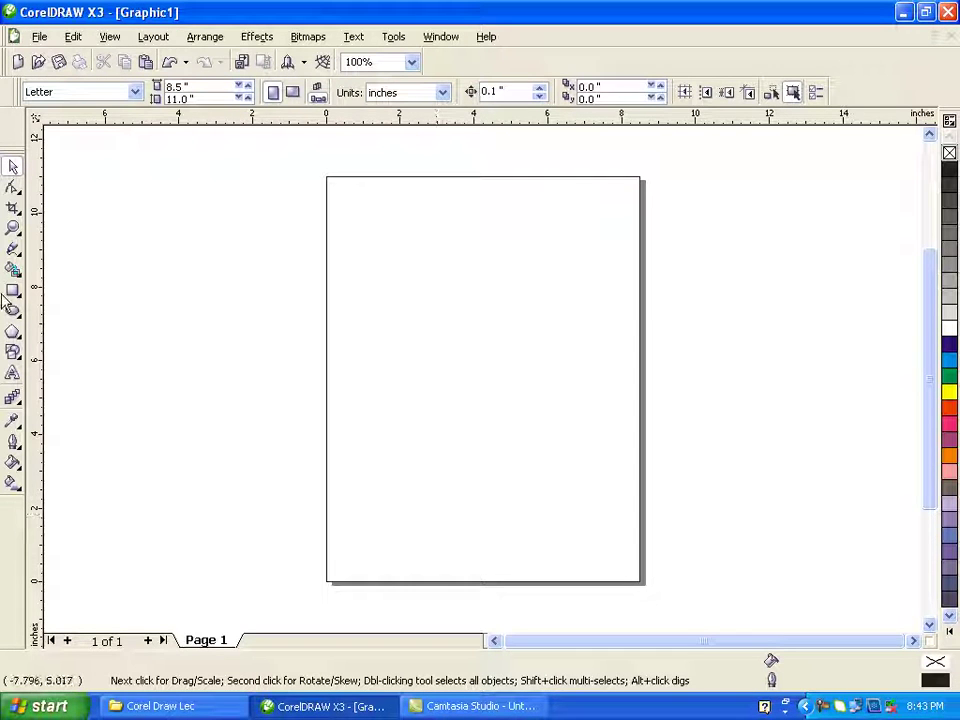
{"action": "double_click", "coordinate": [13, 290]}
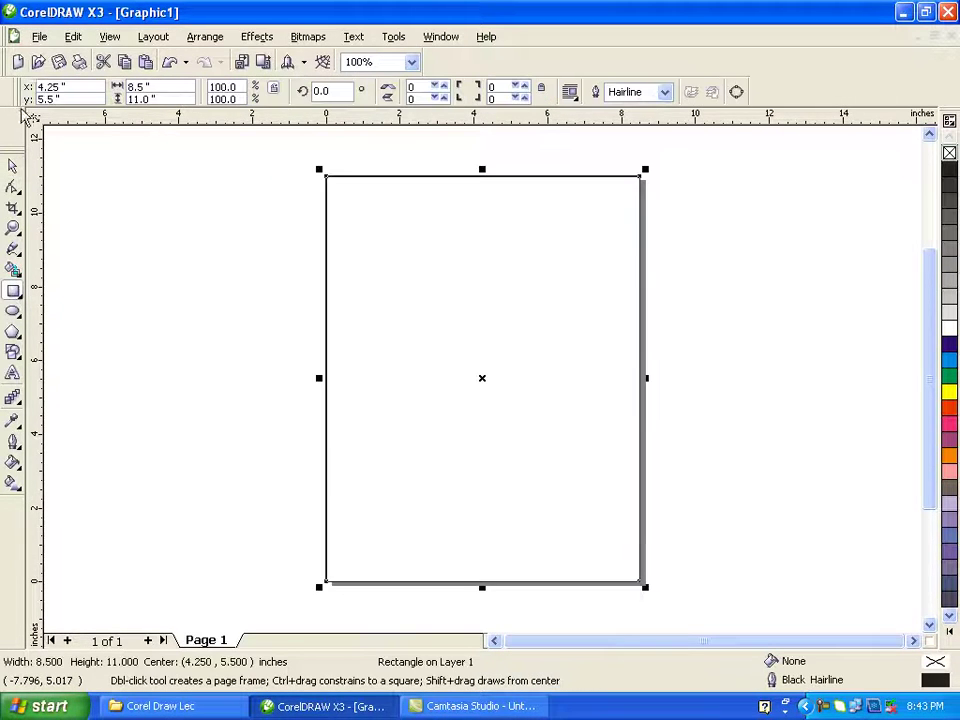
{"action": "left_click", "coordinate": [37, 38]}
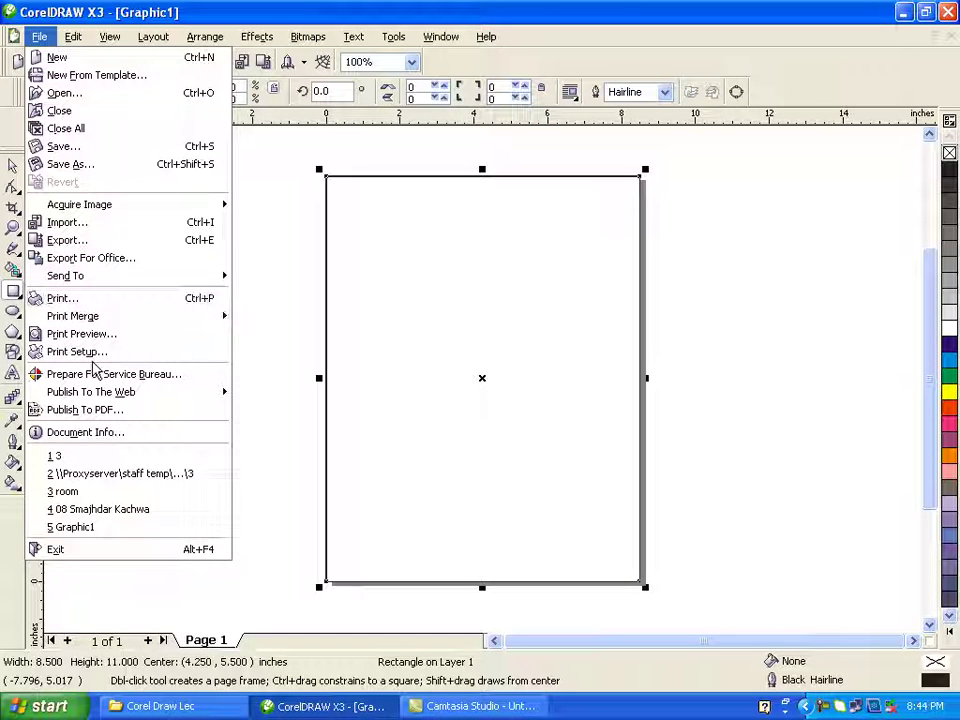
{"action": "mouse_move", "coordinate": [67, 393]}
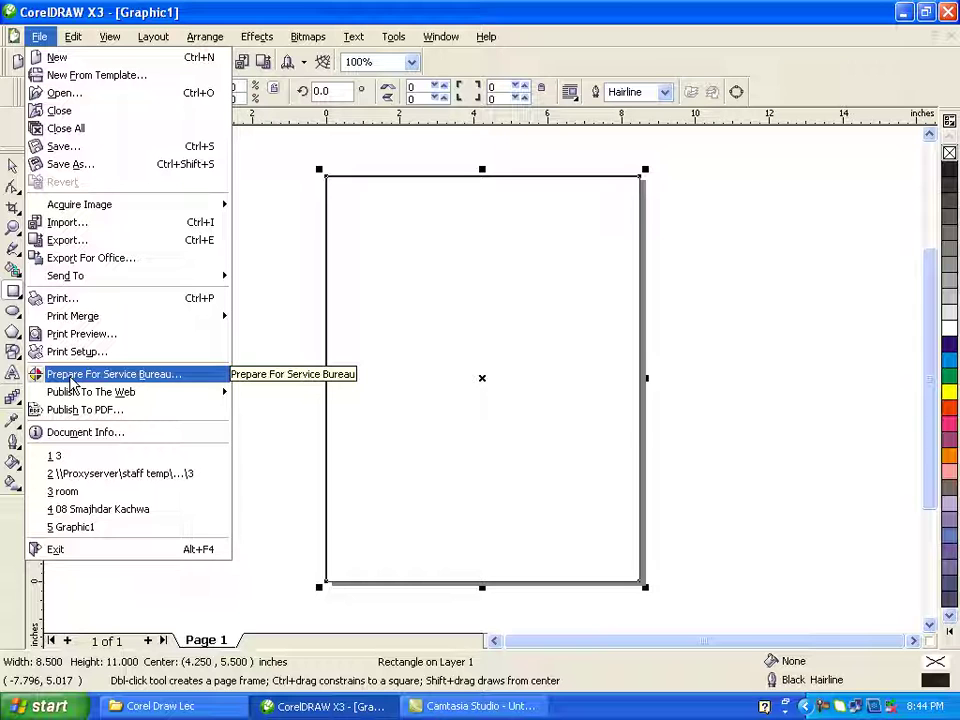
{"action": "left_click", "coordinate": [270, 177]}
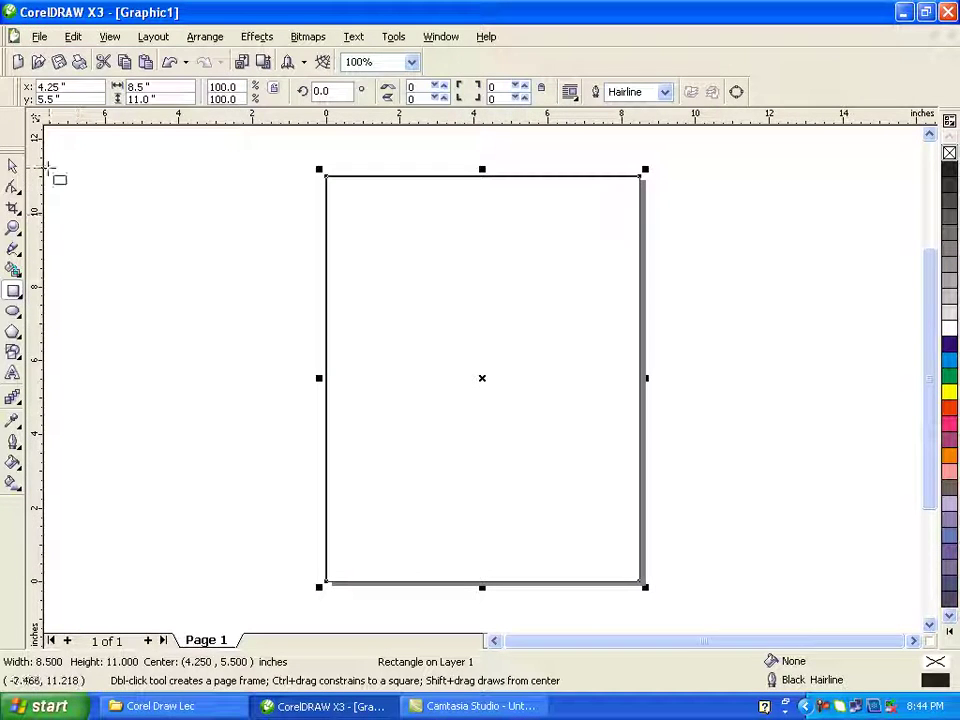
{"action": "left_click", "coordinate": [14, 168]}
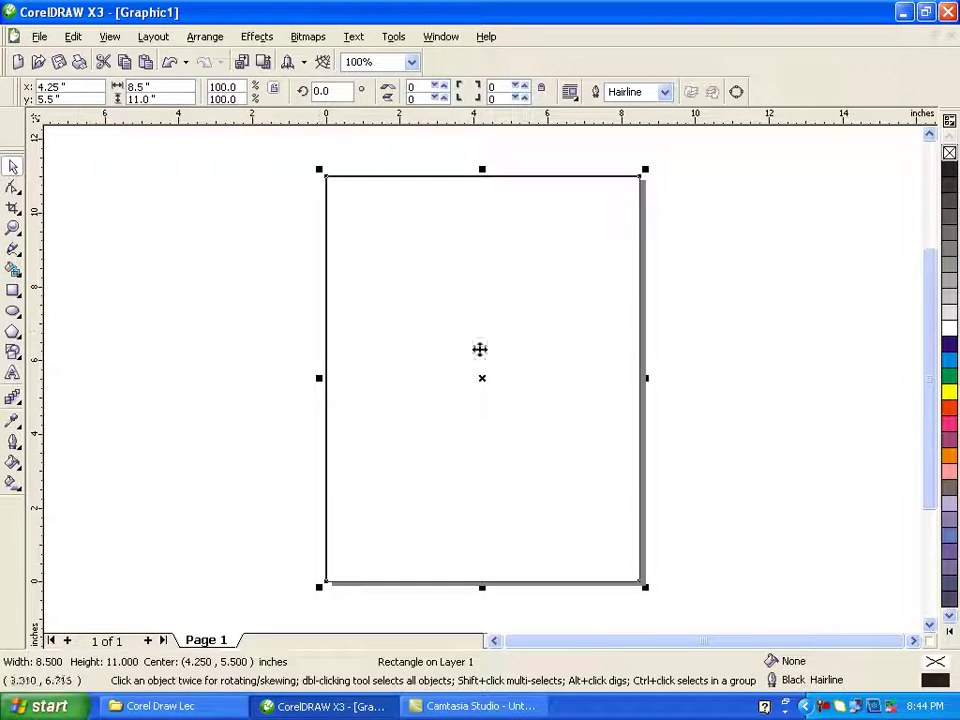
{"action": "left_click", "coordinate": [901, 12]}
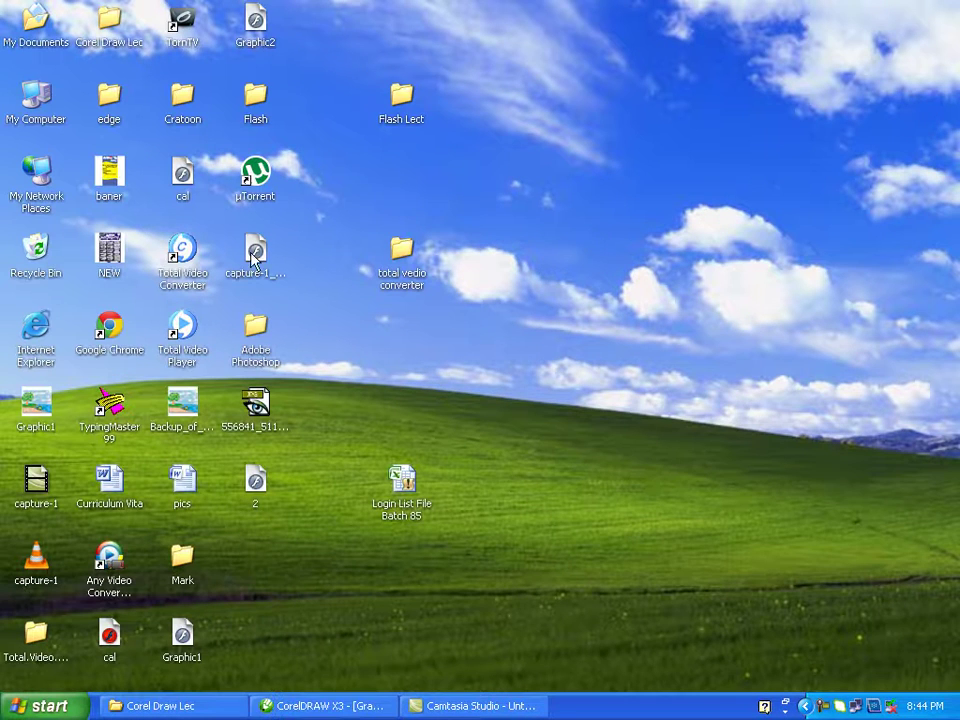
{"action": "double_click", "coordinate": [110, 180]}
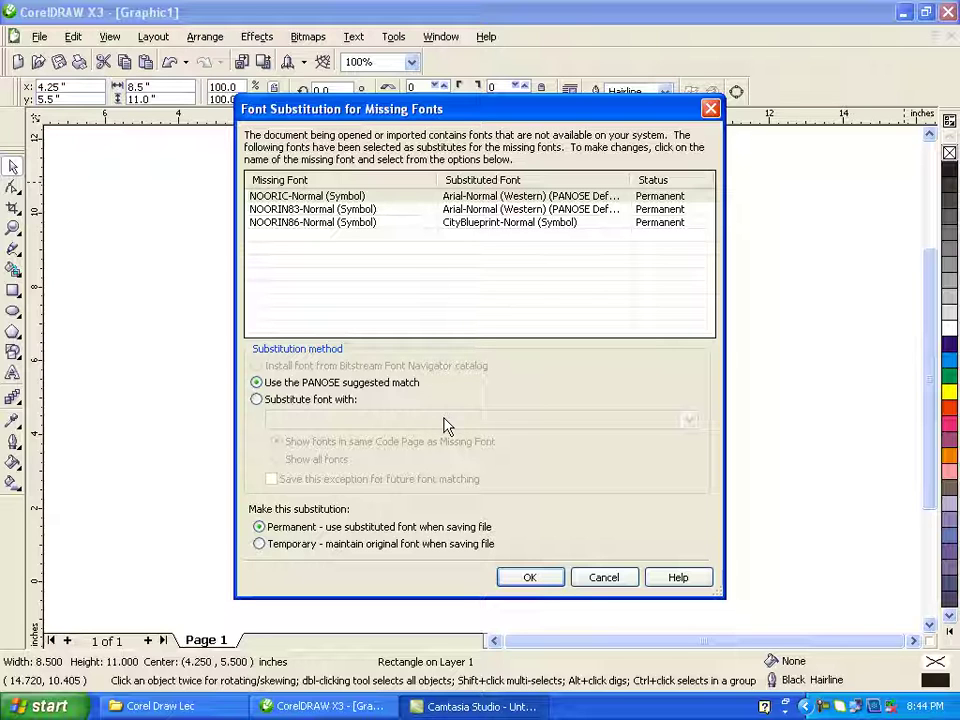
{"action": "left_click", "coordinate": [592, 586]}
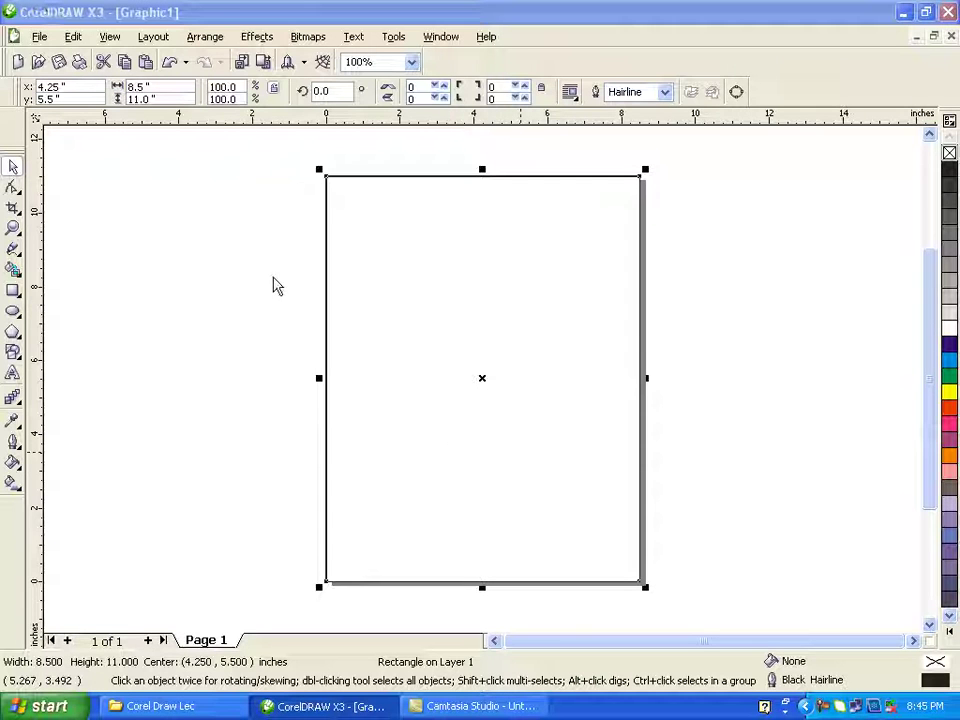
Step: Open the baner drawing from the Desktop, accepting temporary PANOSE substitutes for missing fonts, and browse through to page 3
{"action": "key", "text": "ctrl+o"}
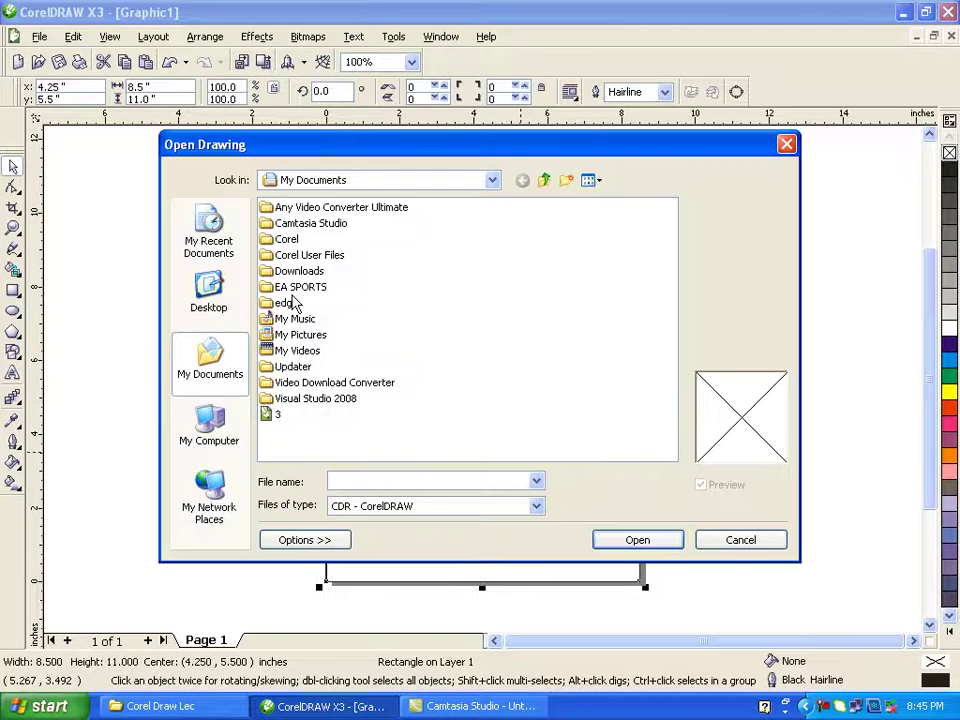
{"action": "left_click", "coordinate": [276, 420]}
{"action": "left_click", "coordinate": [209, 295]}
{"action": "left_click", "coordinate": [292, 415]}
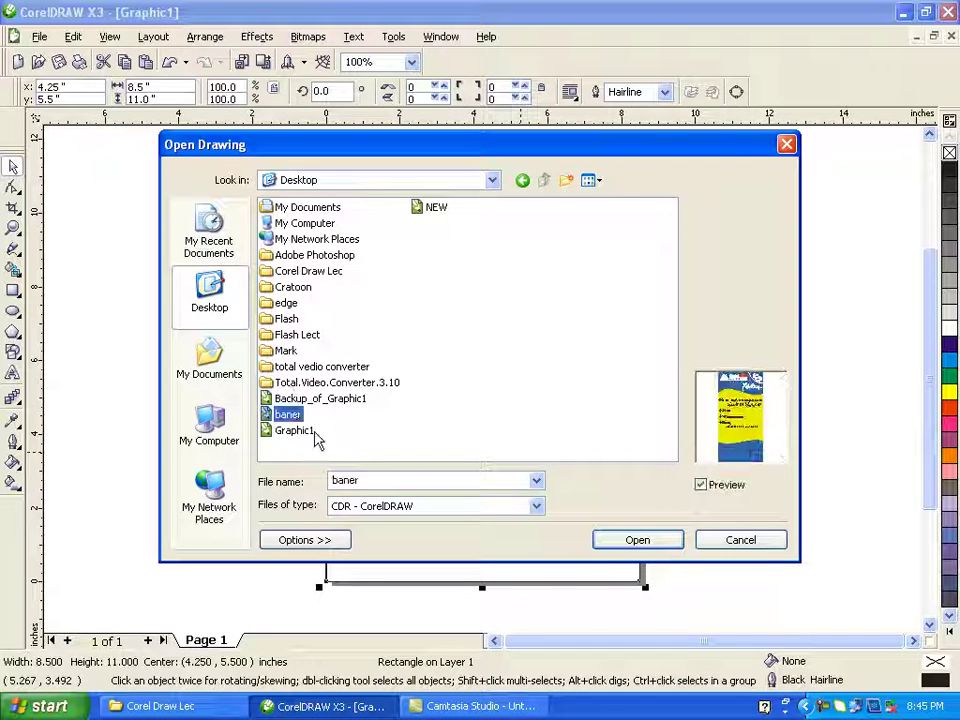
{"action": "left_click", "coordinate": [306, 432]}
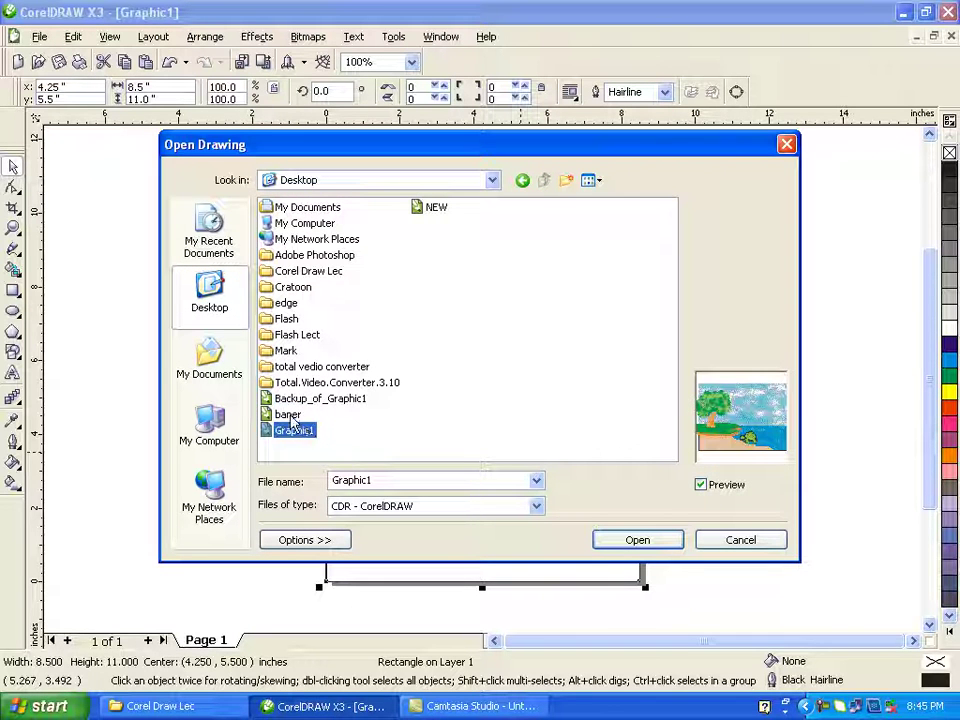
{"action": "left_click", "coordinate": [288, 414]}
{"action": "left_click", "coordinate": [430, 212]}
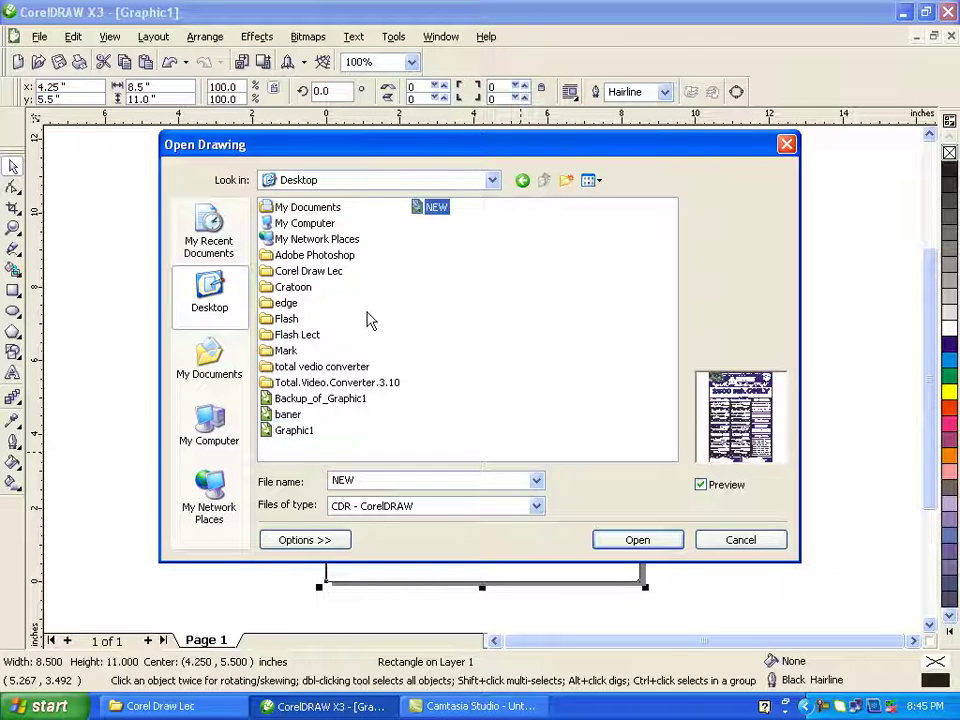
{"action": "left_click", "coordinate": [290, 416]}
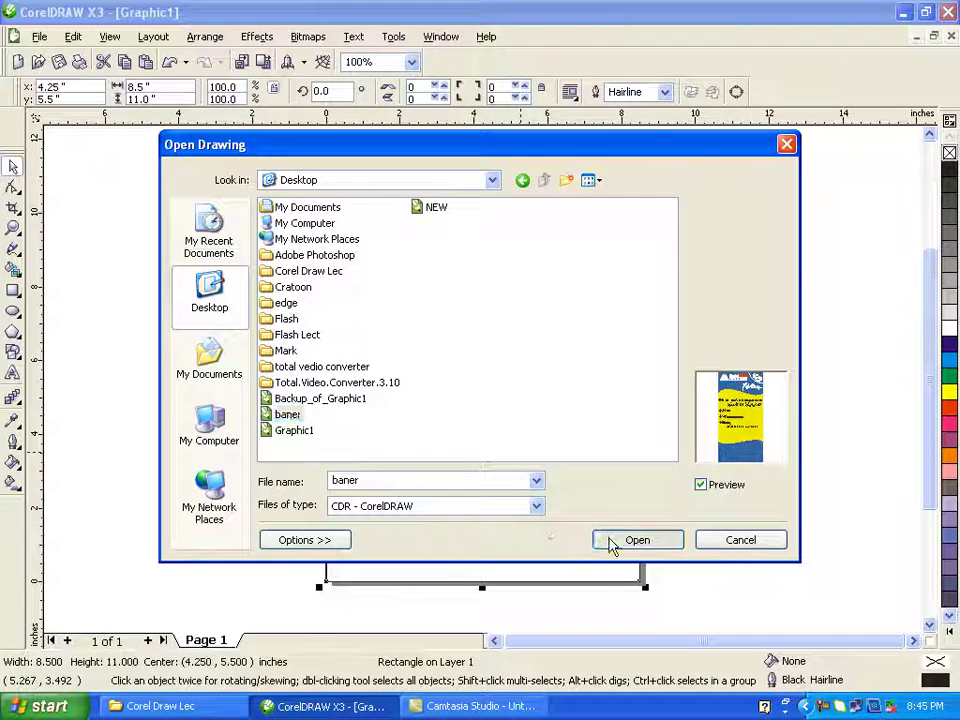
{"action": "left_click", "coordinate": [615, 541]}
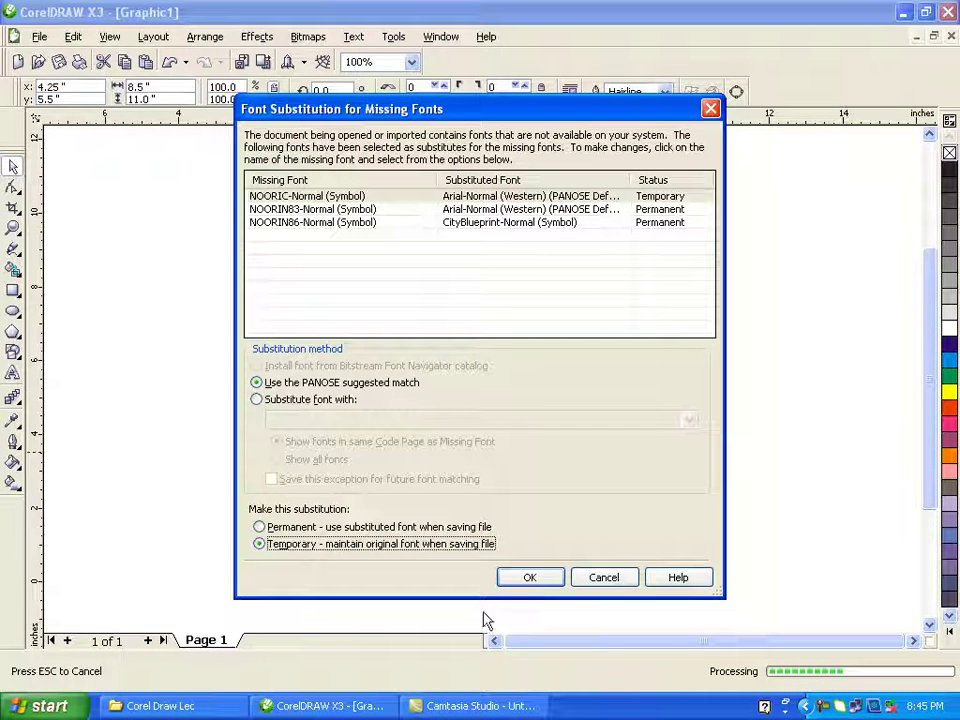
{"action": "left_click", "coordinate": [510, 587]}
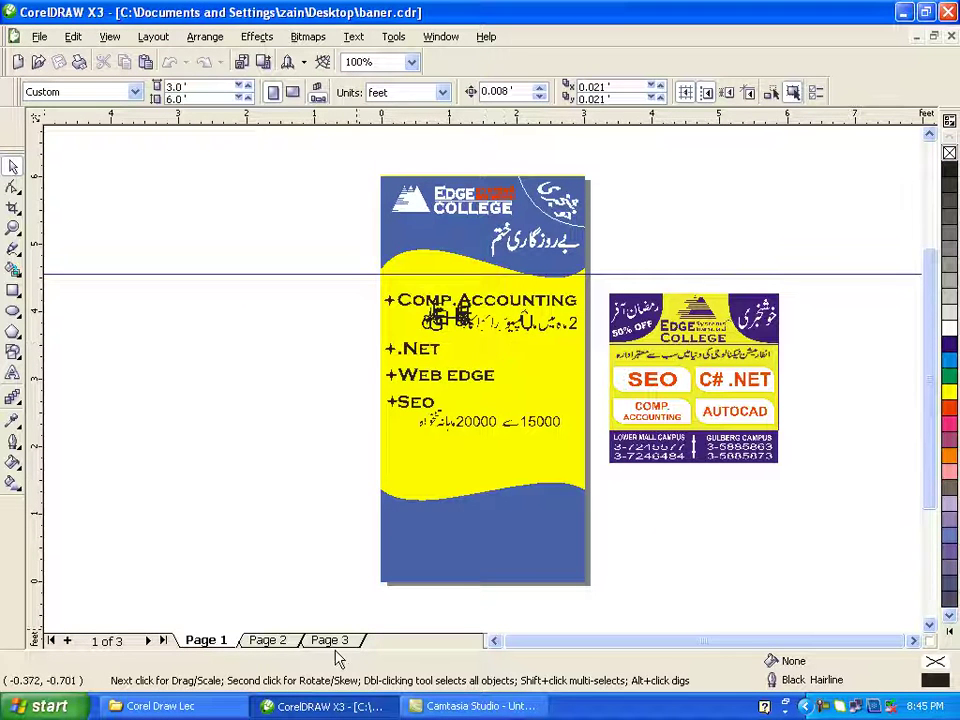
{"action": "left_click", "coordinate": [280, 643]}
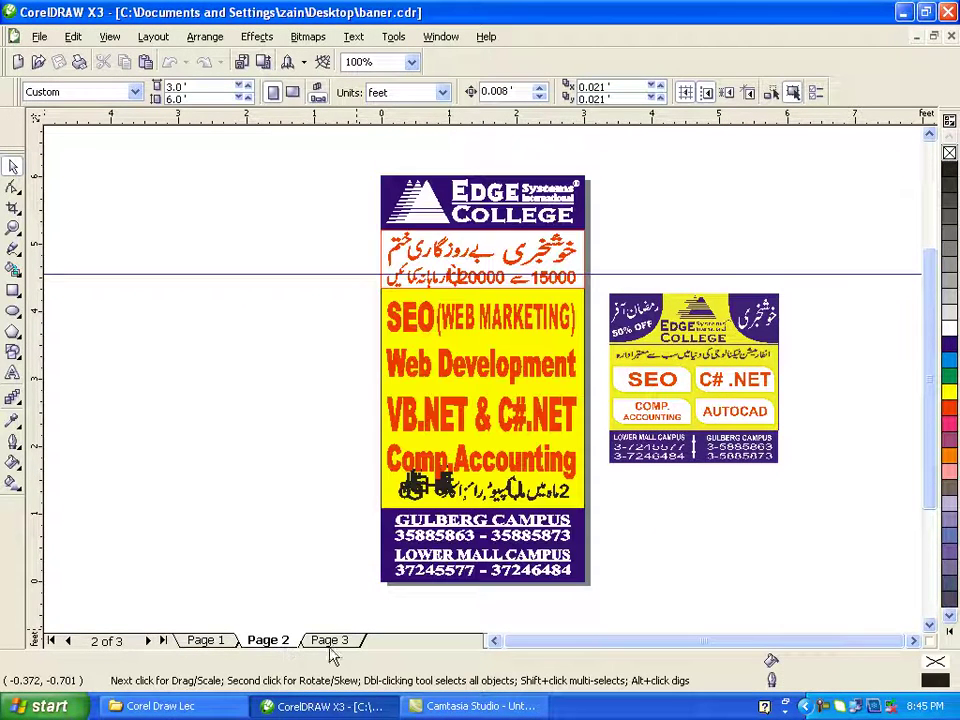
{"action": "left_click", "coordinate": [332, 642]}
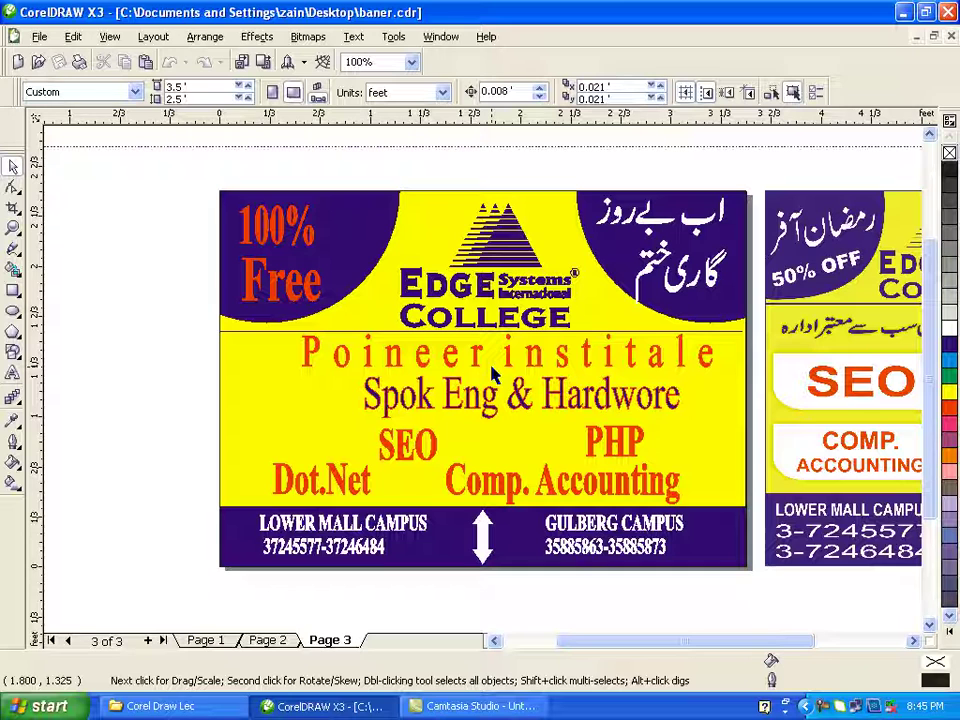
Step: Run Prepare For Service Bureau to gather all files associated with the document, including copied fonts, into the baner folder on the Desktop
{"action": "left_click", "coordinate": [39, 40]}
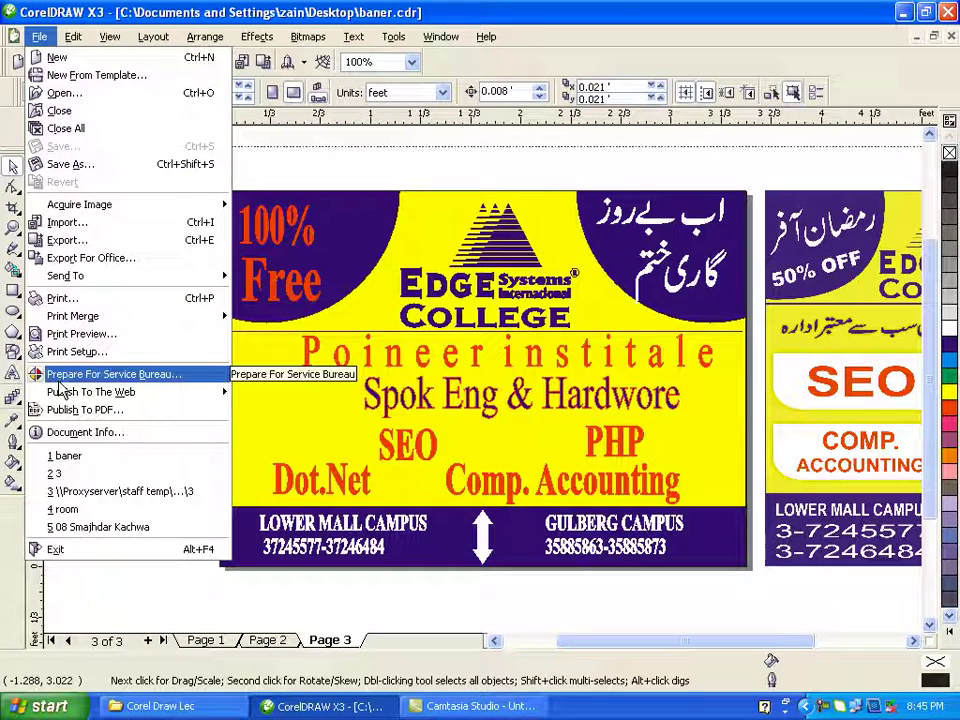
{"action": "left_click", "coordinate": [128, 376]}
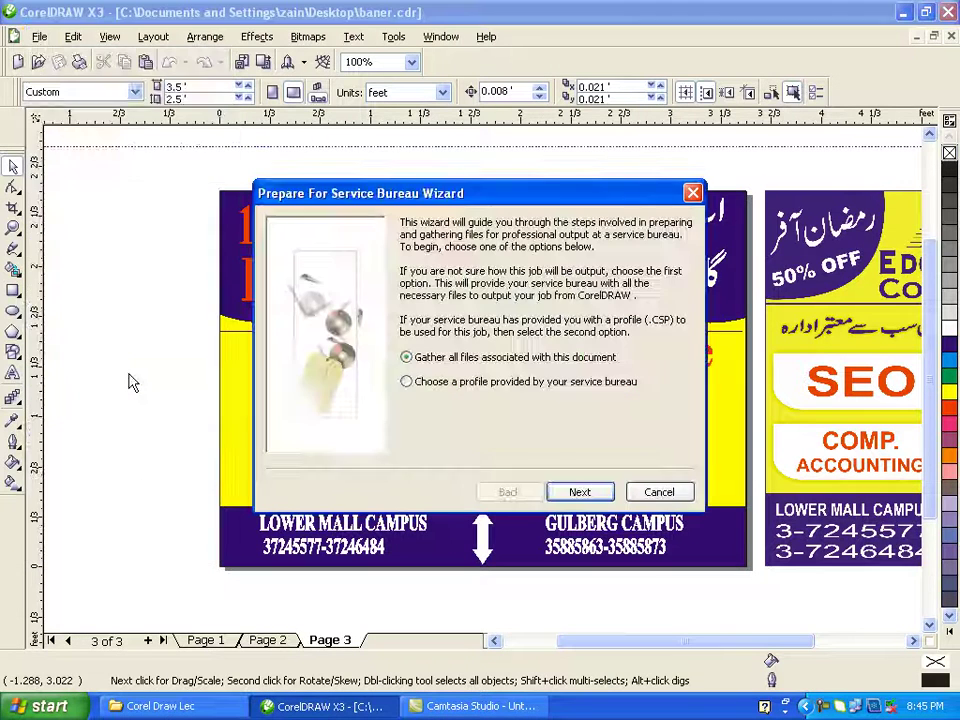
{"action": "left_click", "coordinate": [580, 492]}
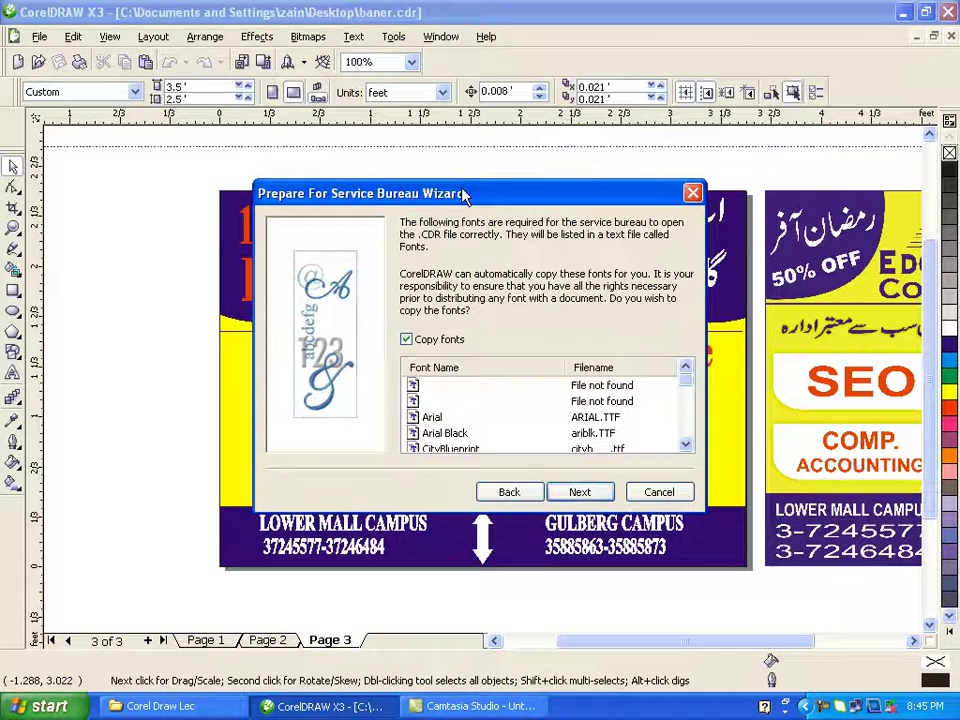
{"action": "left_click_drag", "start_coordinate": [686, 381], "coordinate": [686, 440]}
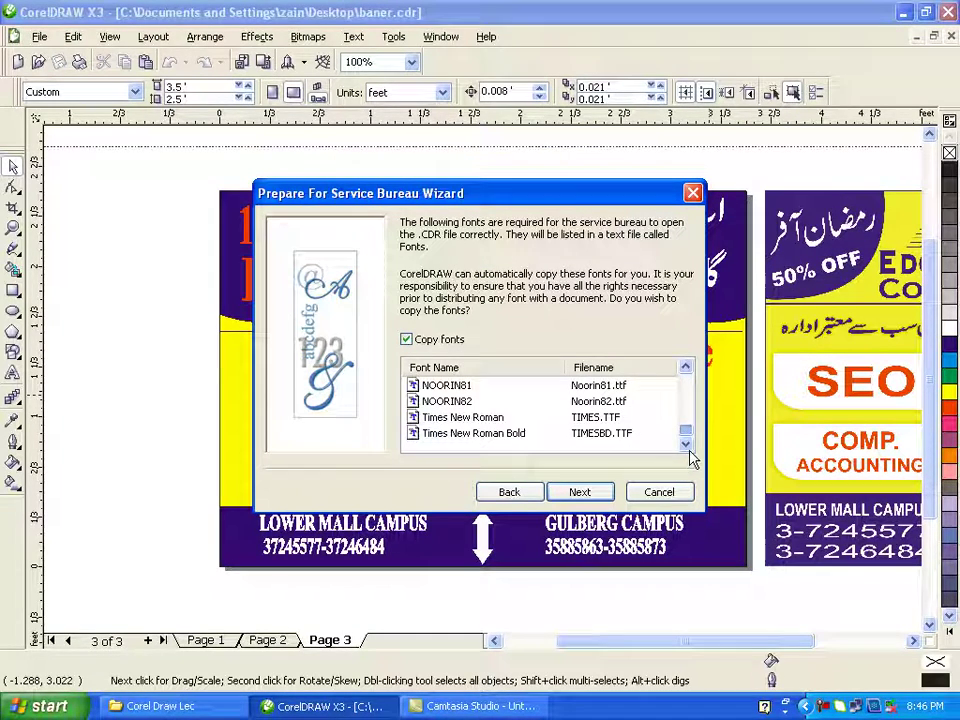
{"action": "left_click", "coordinate": [580, 493]}
{"action": "left_click", "coordinate": [580, 493]}
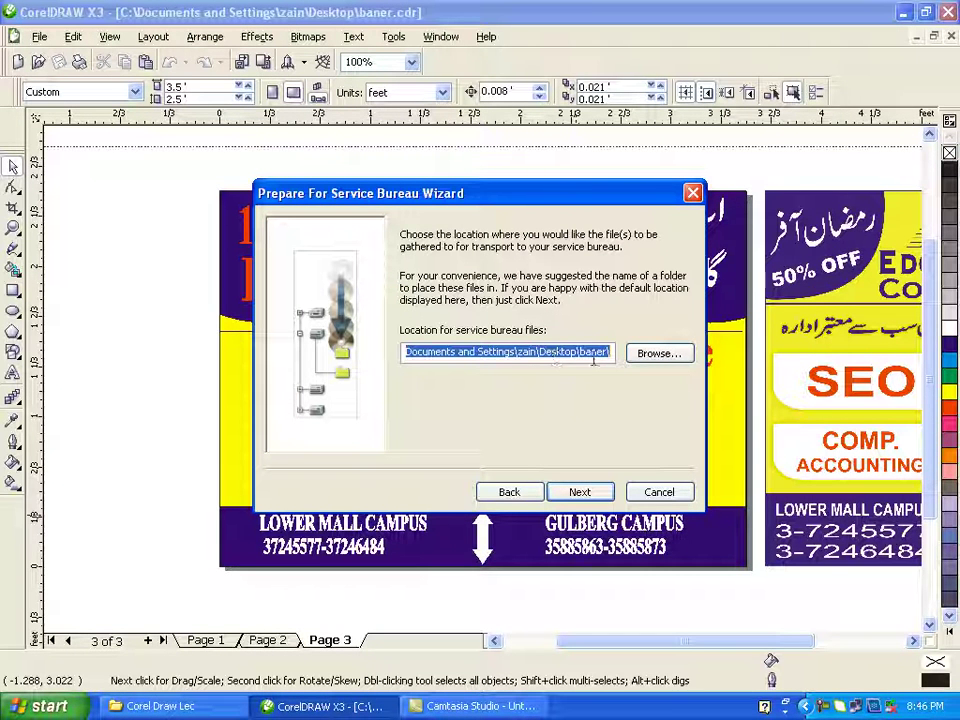
{"action": "left_click", "coordinate": [580, 493]}
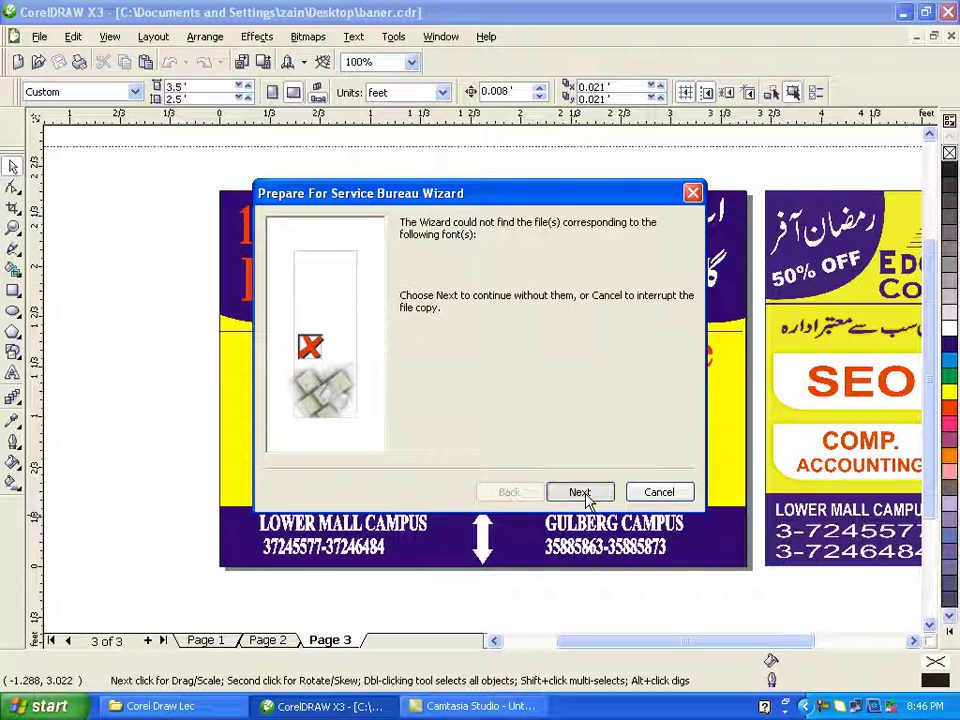
{"action": "left_click", "coordinate": [585, 496]}
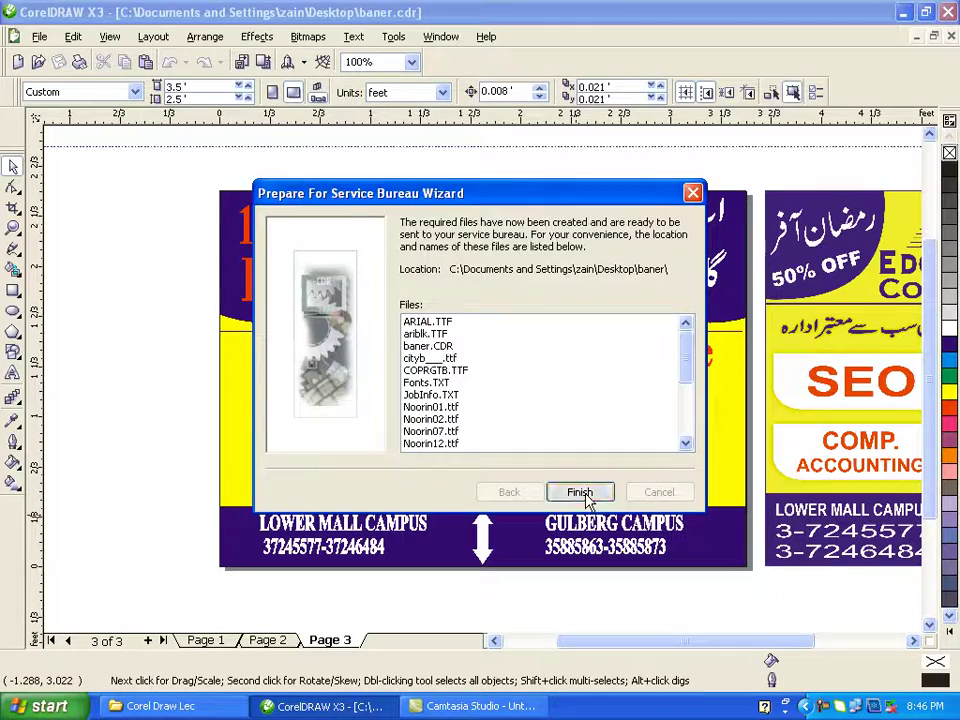
{"action": "left_click", "coordinate": [580, 491]}
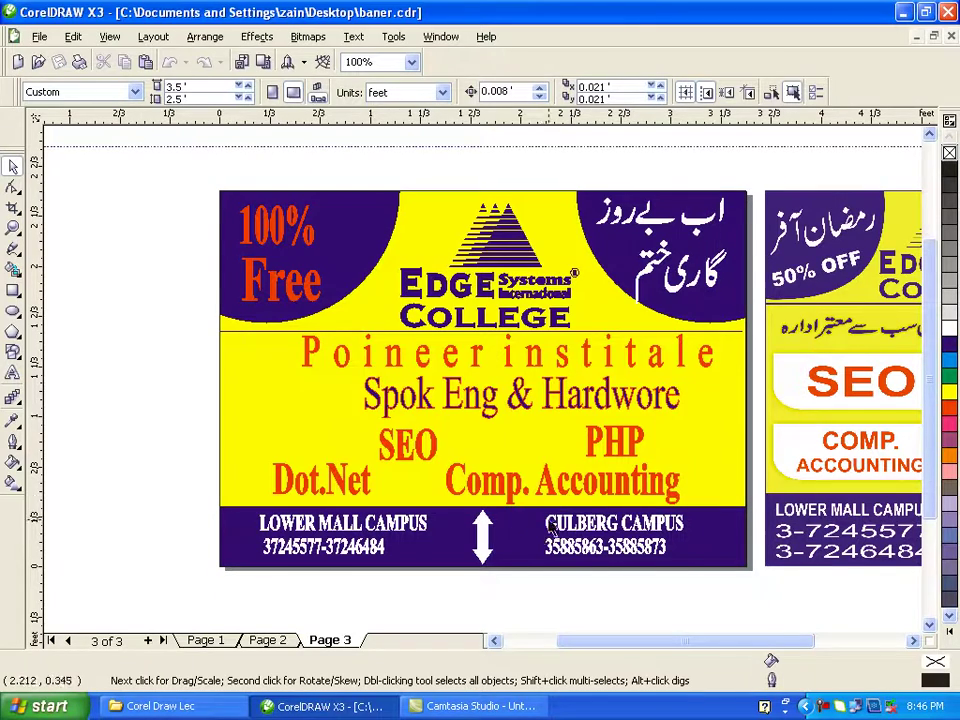
Step: Switch to the Windows desktop and open the gathered baner folder in a maximized window
{"action": "left_click", "coordinate": [366, 706]}
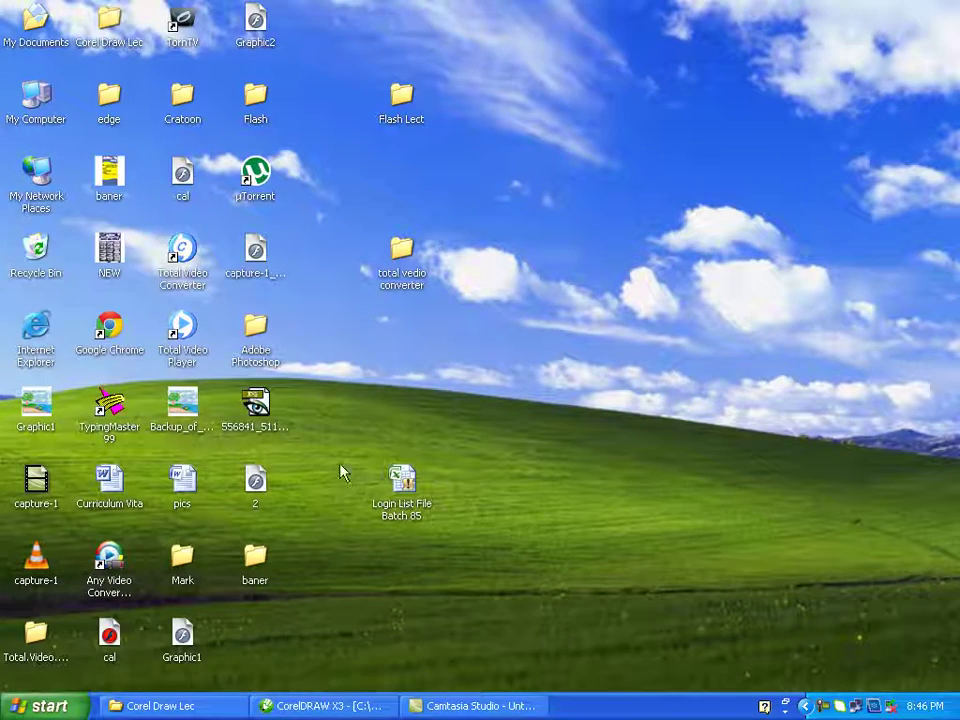
{"action": "double_click", "coordinate": [259, 558]}
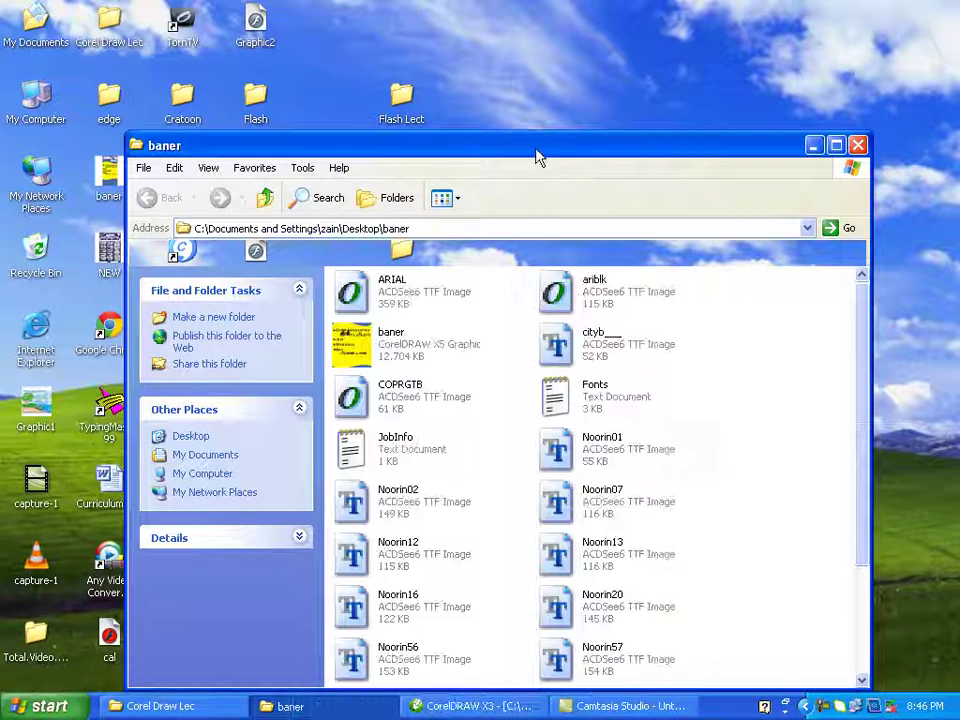
{"action": "double_click", "coordinate": [536, 150]}
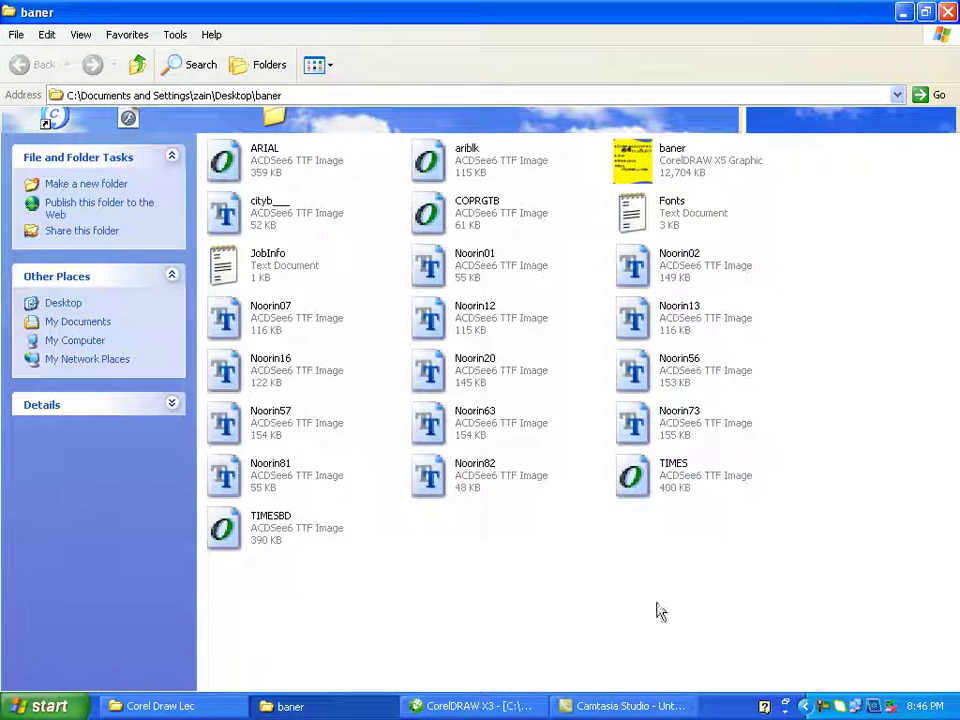
Step: Select and copy all font files in the folder, leaving out the baner drawing and the Fonts and JobInfo text documents
{"action": "left_click", "coordinate": [641, 178]}
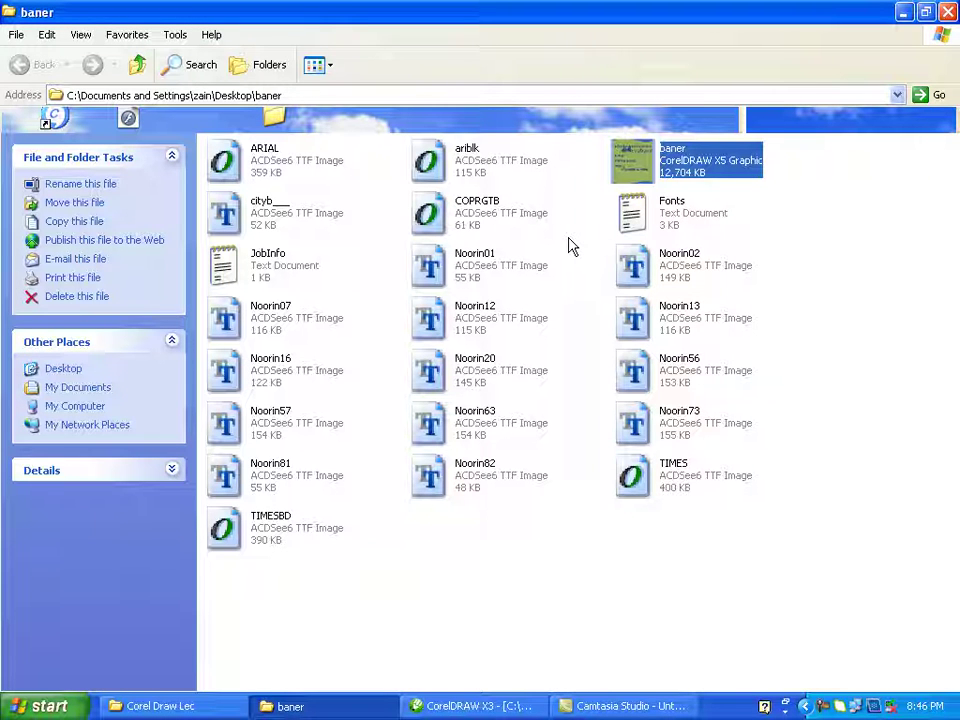
{"action": "key", "text": "ctrl+a"}
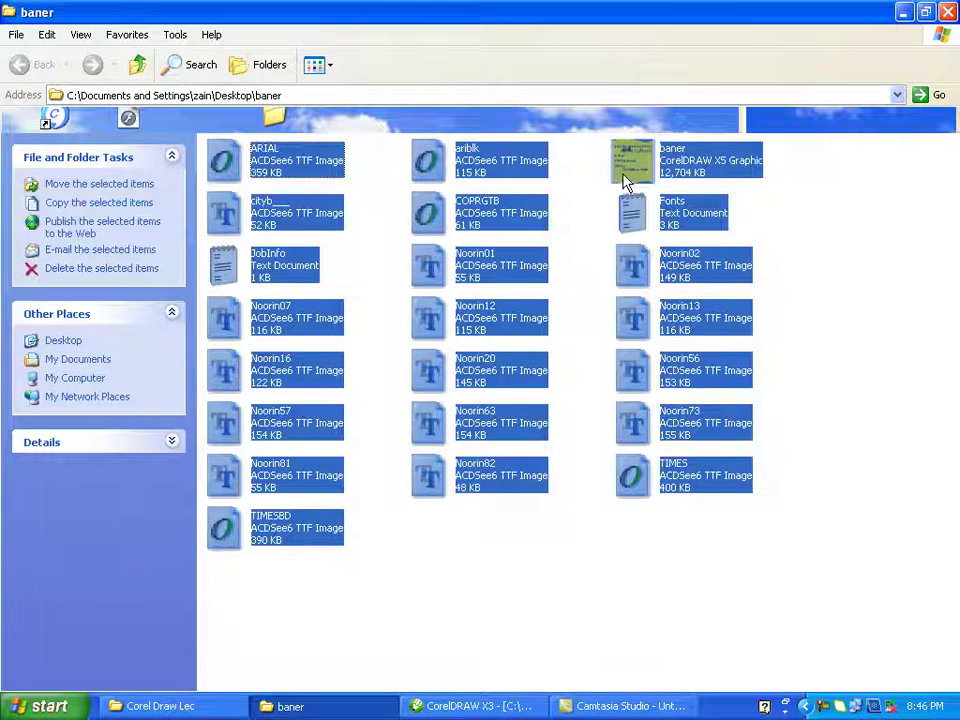
{"action": "left_click", "coordinate": [621, 178], "text": "ctrl"}
{"action": "left_click", "coordinate": [633, 213], "text": "ctrl"}
{"action": "left_click", "coordinate": [258, 263], "text": "ctrl"}
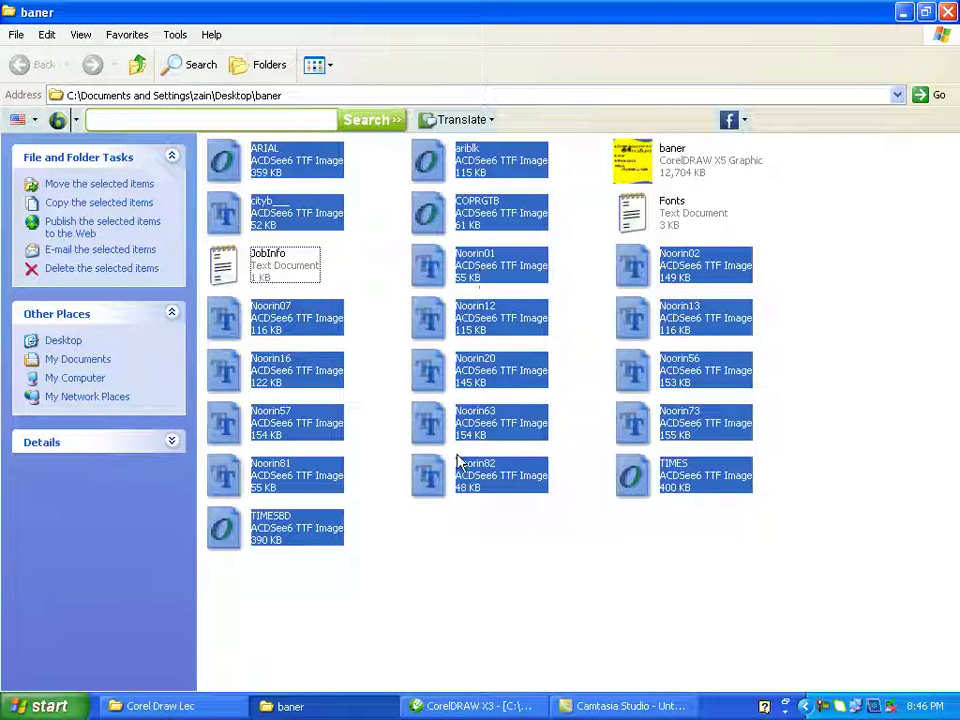
Step: Open the system Fonts folder from the Control Panel
{"action": "left_click", "coordinate": [72, 706]}
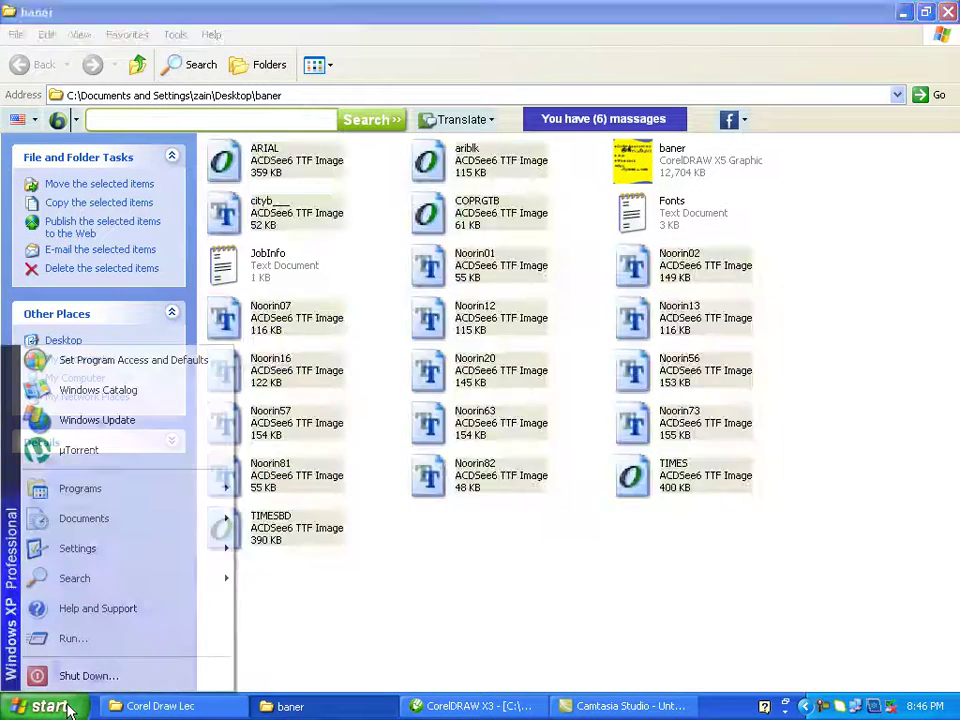
{"action": "mouse_move", "coordinate": [113, 560]}
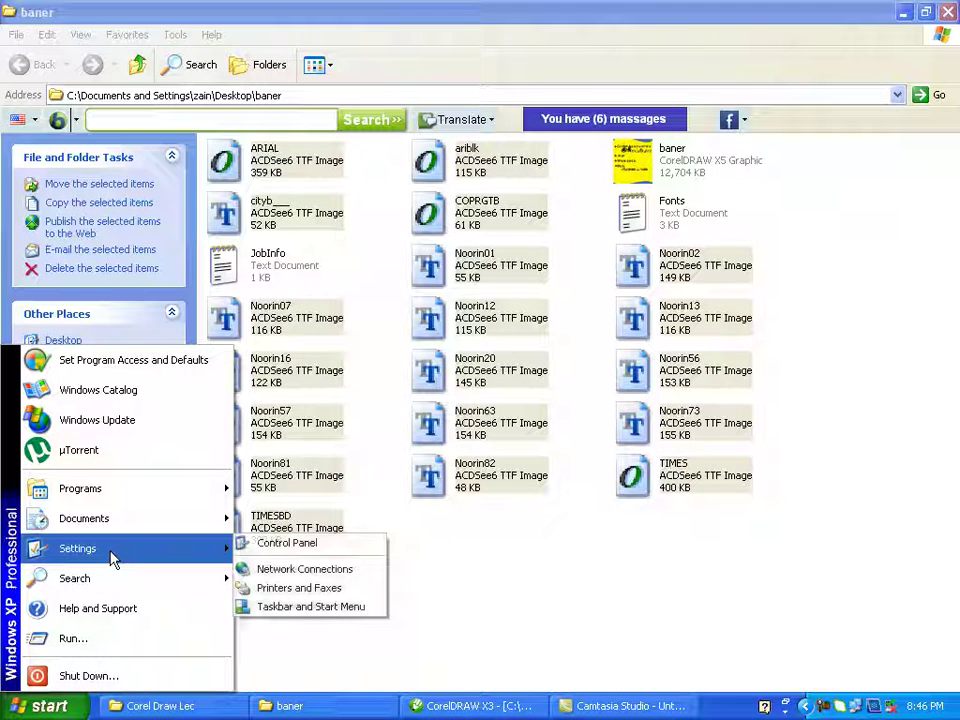
{"action": "left_click", "coordinate": [271, 554]}
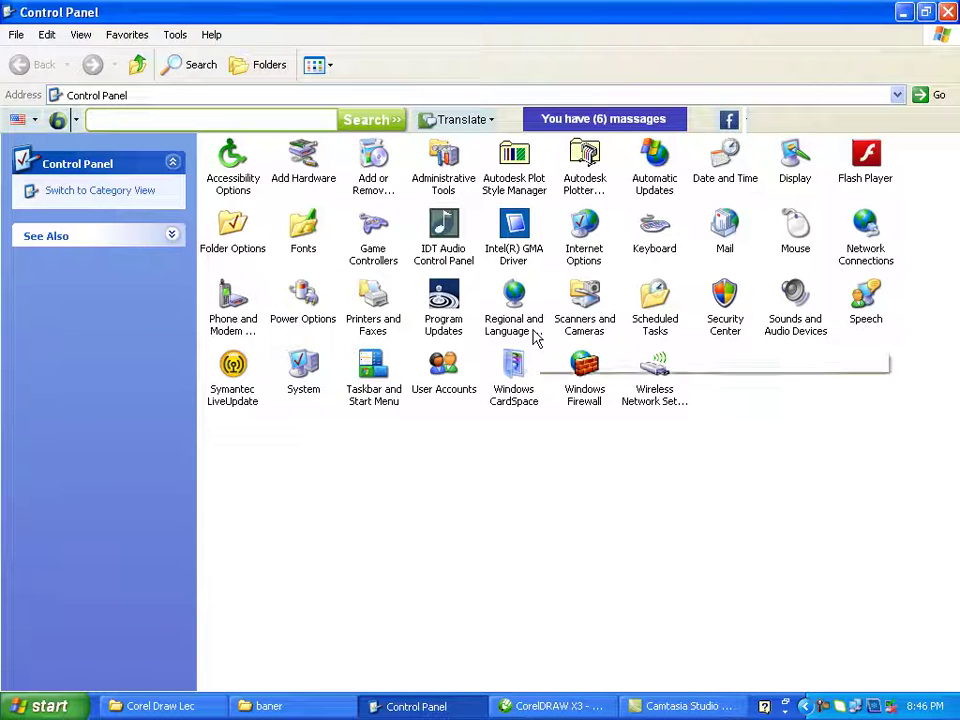
{"action": "double_click", "coordinate": [303, 236]}
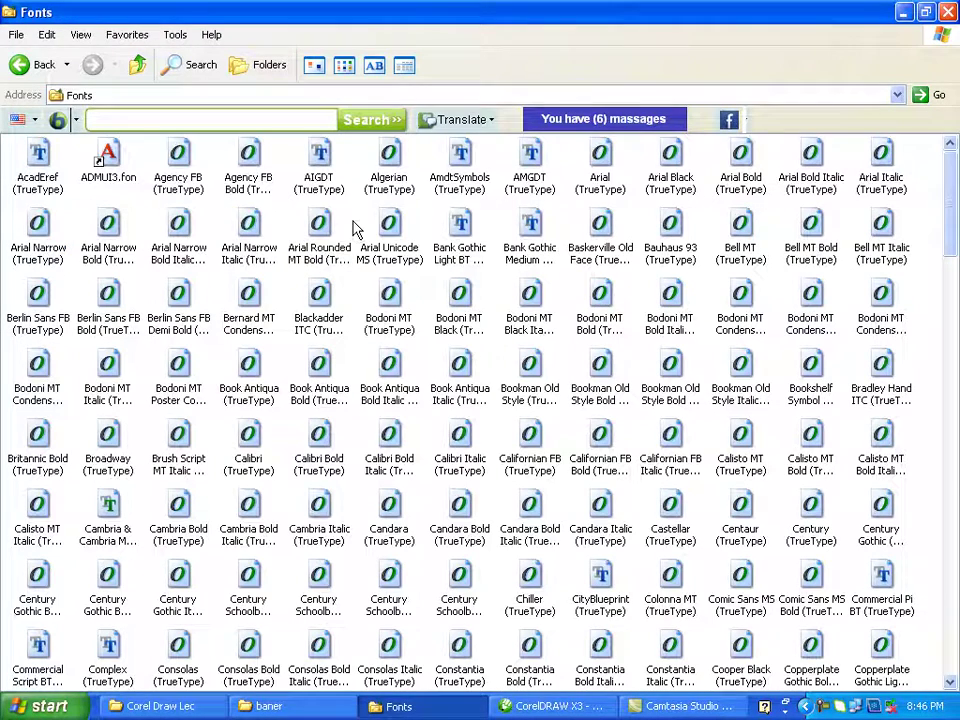
Step: Paste the copied font files into the Fonts folder to install them, skipping each one that is already installed
{"action": "right_click", "coordinate": [356, 228]}
{"action": "left_click", "coordinate": [380, 255]}
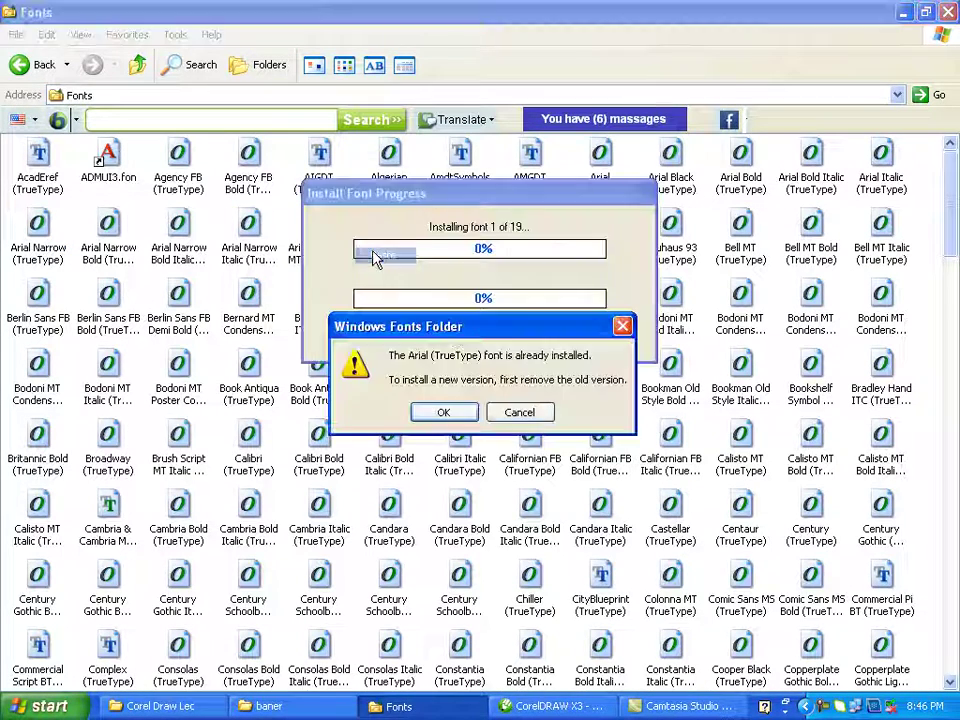
{"action": "left_click", "coordinate": [450, 410]}
{"action": "left_click", "coordinate": [452, 414]}
{"action": "left_click", "coordinate": [452, 414]}
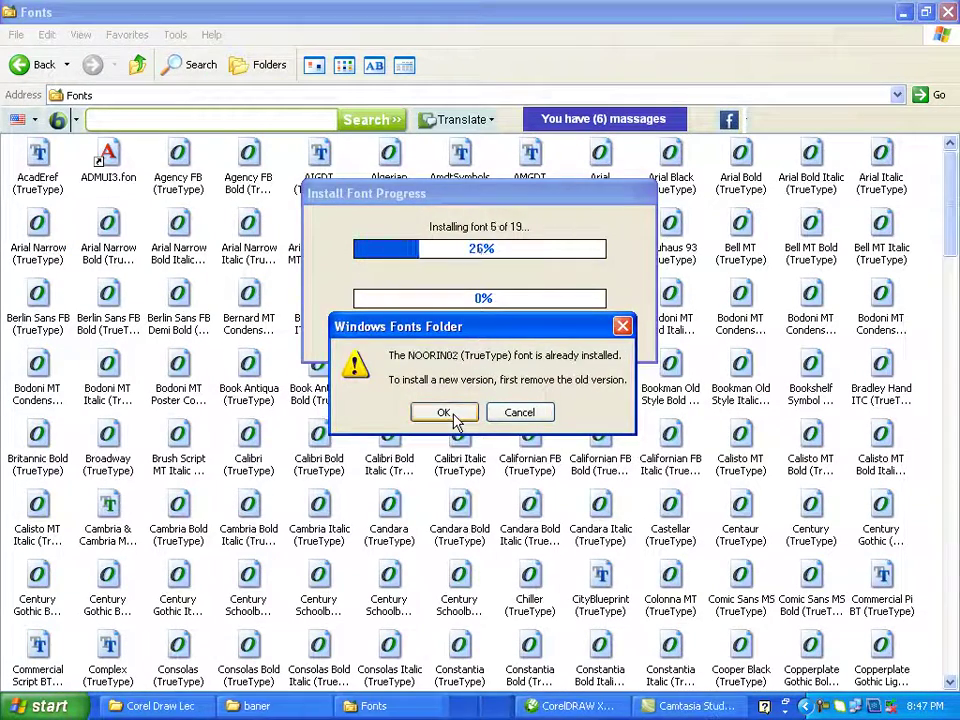
{"action": "left_click", "coordinate": [454, 416]}
{"action": "left_click", "coordinate": [453, 416]}
{"action": "left_click", "coordinate": [453, 416]}
{"action": "left_click", "coordinate": [453, 416]}
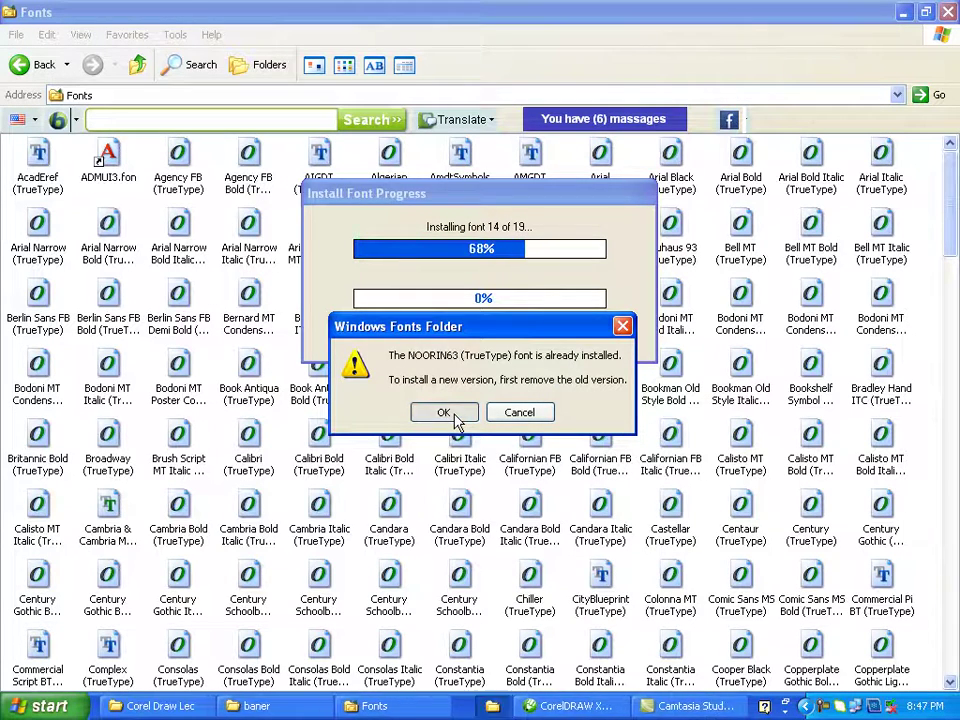
{"action": "left_click", "coordinate": [454, 418]}
{"action": "left_click", "coordinate": [454, 418]}
{"action": "left_click", "coordinate": [454, 418]}
{"action": "left_click", "coordinate": [454, 418]}
{"action": "left_click", "coordinate": [455, 416]}
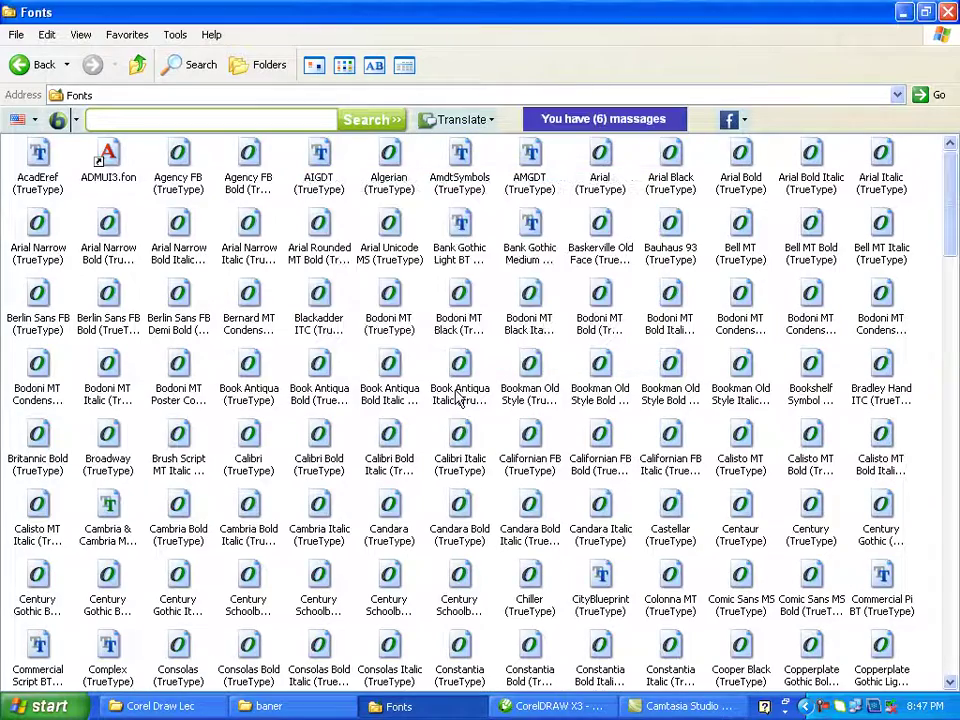
Step: Close the Fonts and baner folder windows, then return to CorelDRAW and close the baner drawing
{"action": "left_click", "coordinate": [947, 12]}
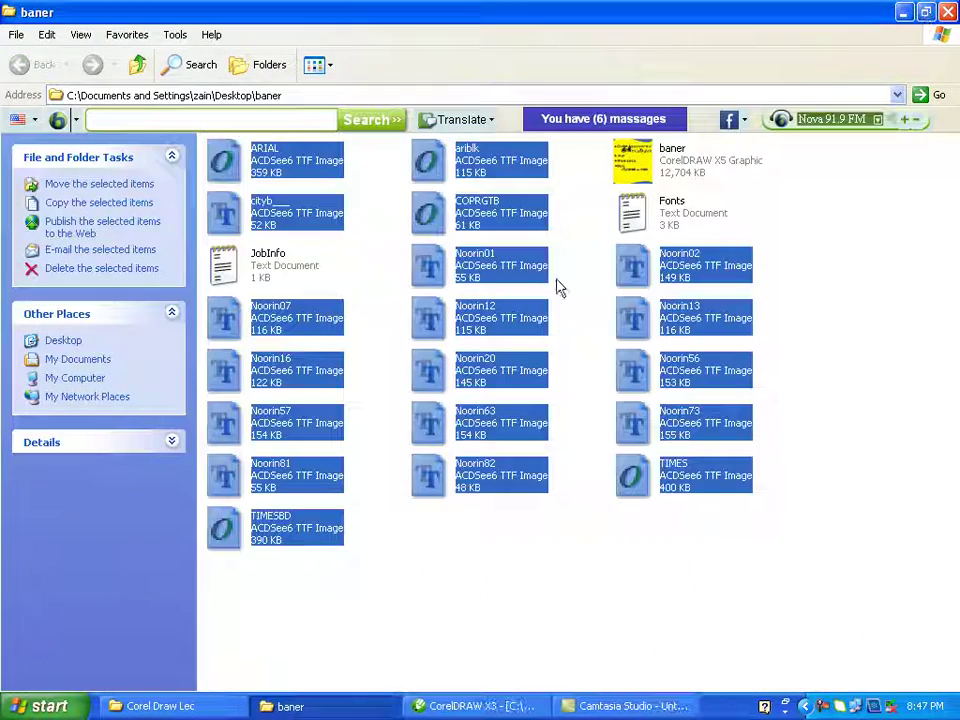
{"action": "left_click", "coordinate": [947, 12]}
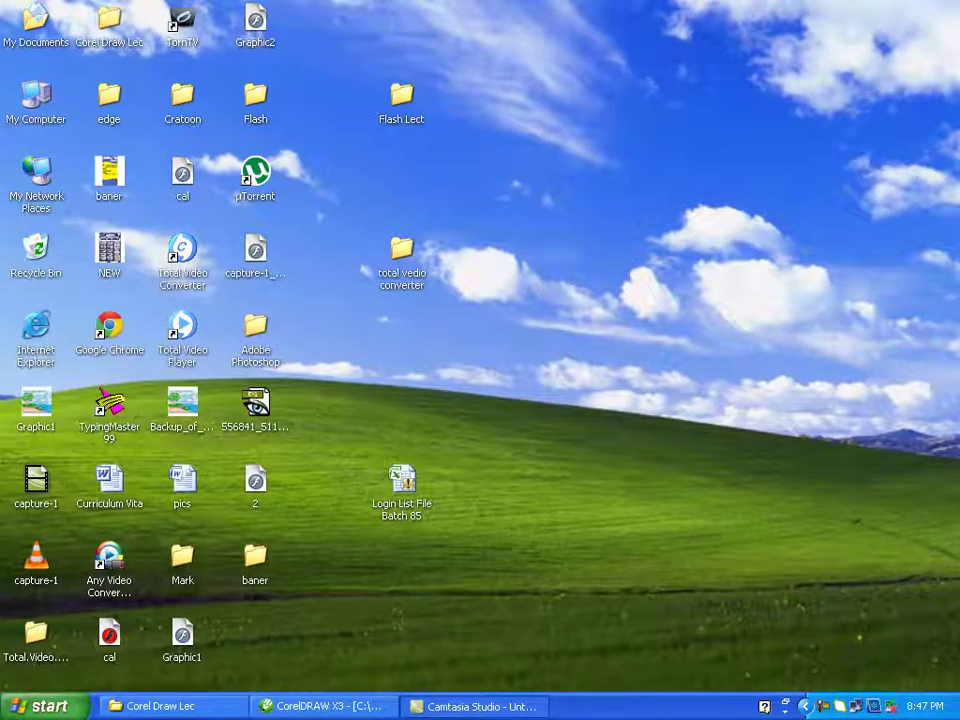
{"action": "left_click", "coordinate": [330, 706]}
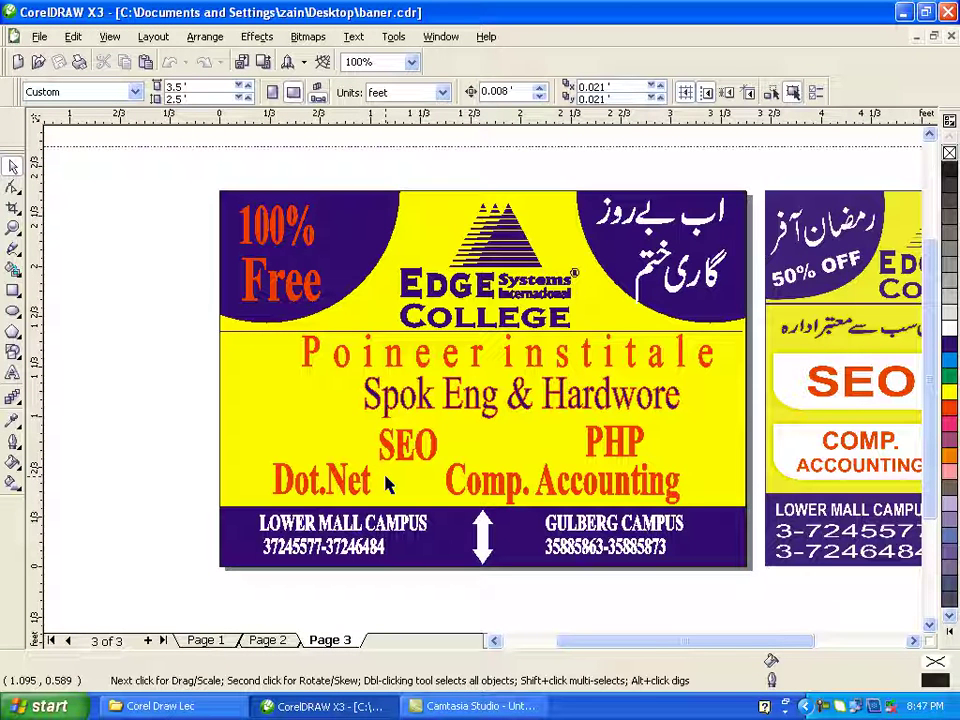
{"action": "left_click", "coordinate": [950, 38]}
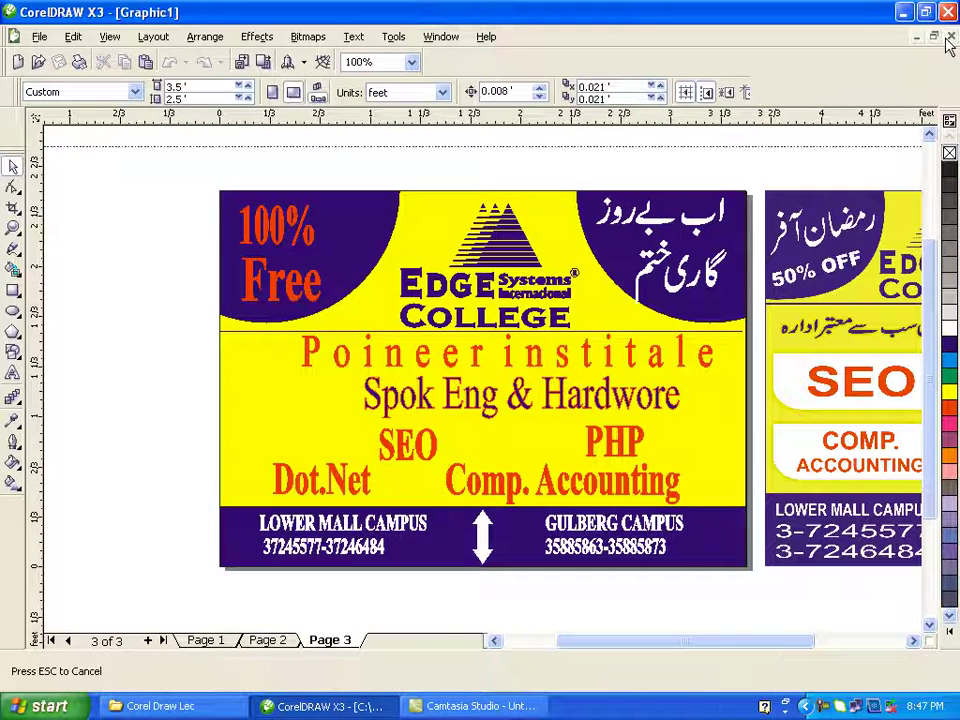
{"action": "left_click", "coordinate": [73, 37]}
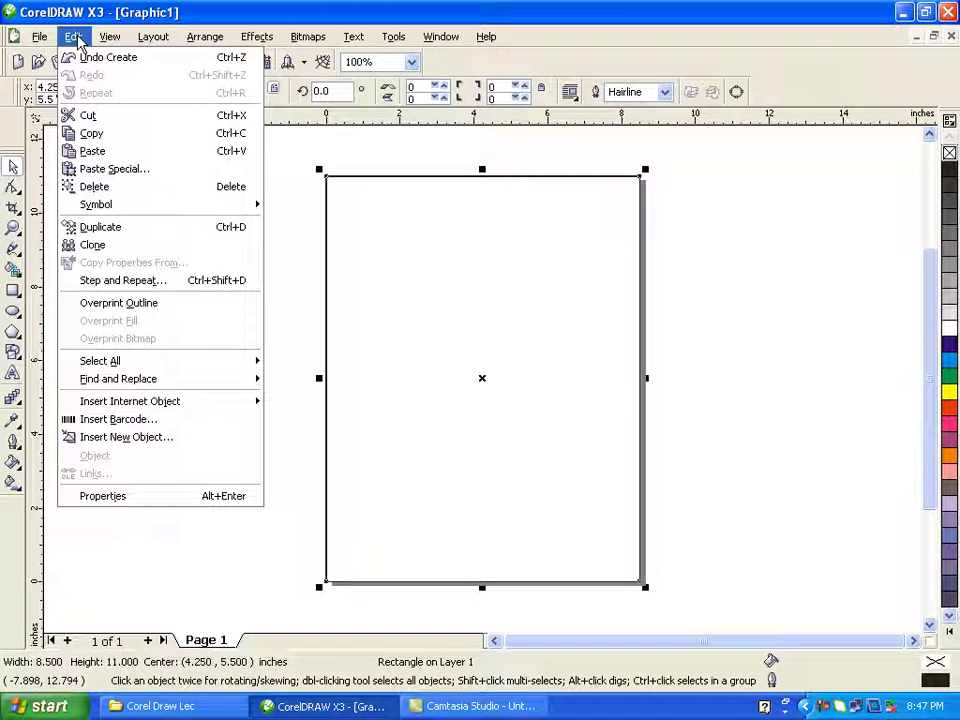
{"action": "left_click", "coordinate": [132, 429]}
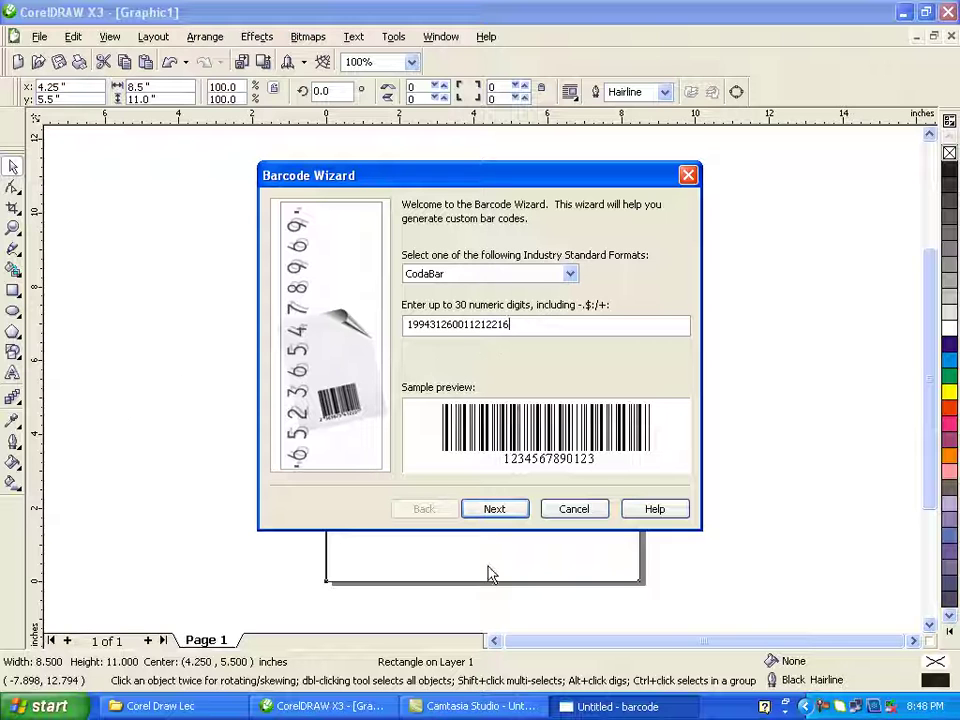
{"action": "left_click", "coordinate": [495, 511]}
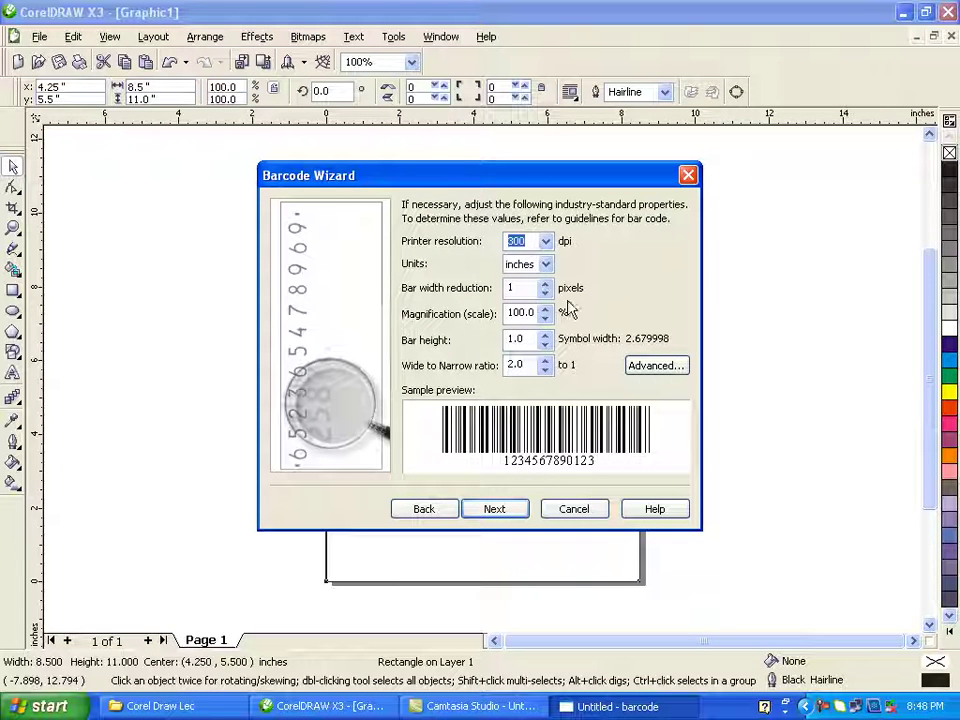
{"action": "left_click", "coordinate": [507, 514]}
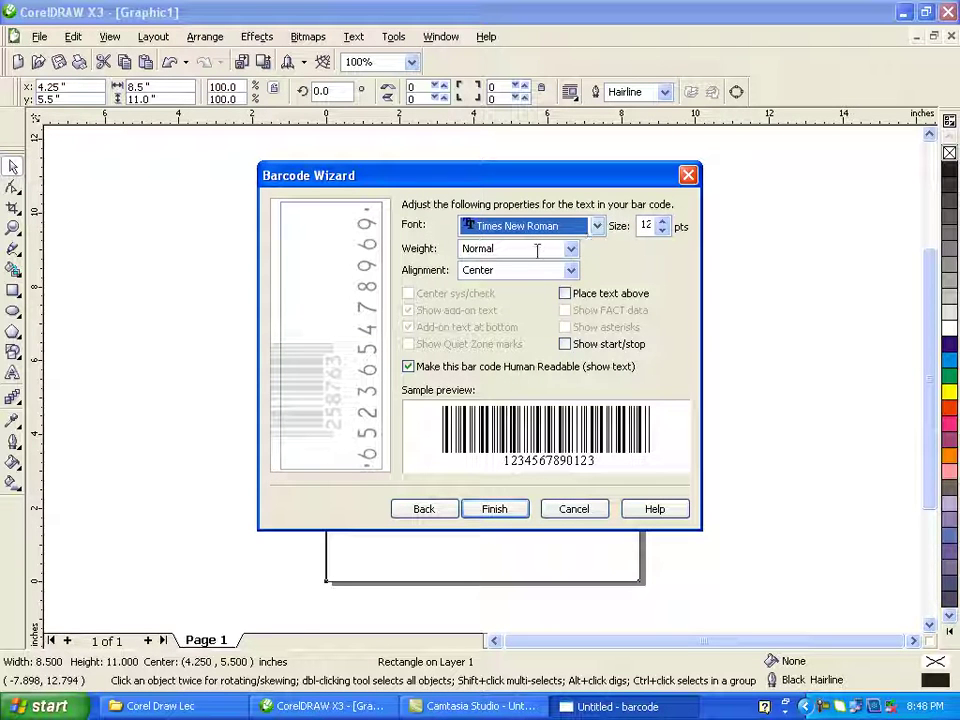
Step: Set the barcode text to Bold weight, try Left alignment, choose Right alignment, and finish the barcode
{"action": "left_click", "coordinate": [572, 250]}
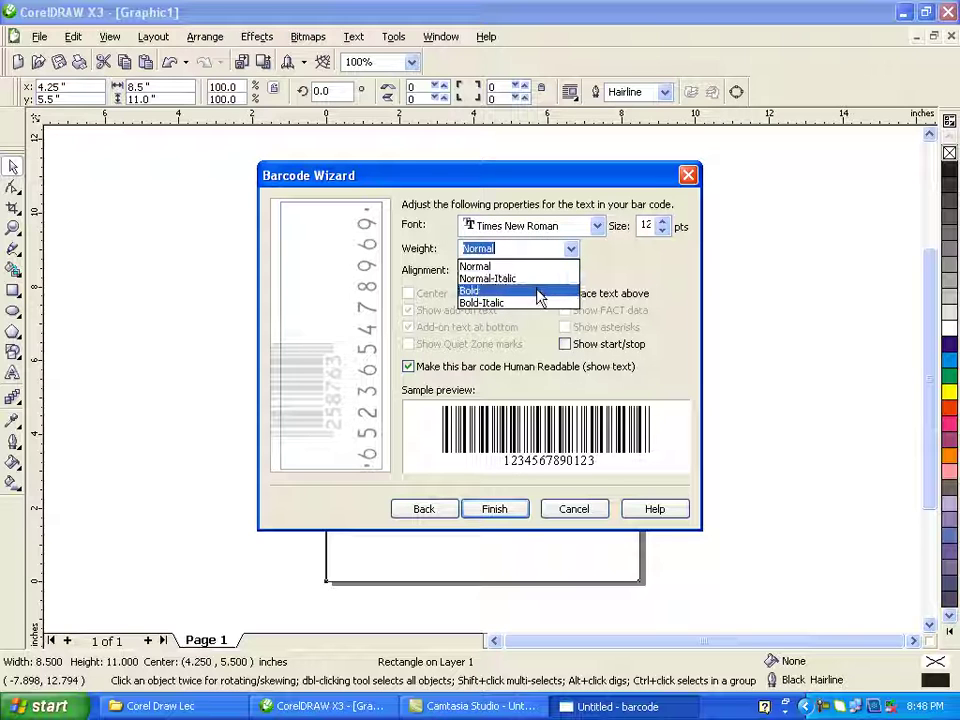
{"action": "left_click", "coordinate": [537, 291]}
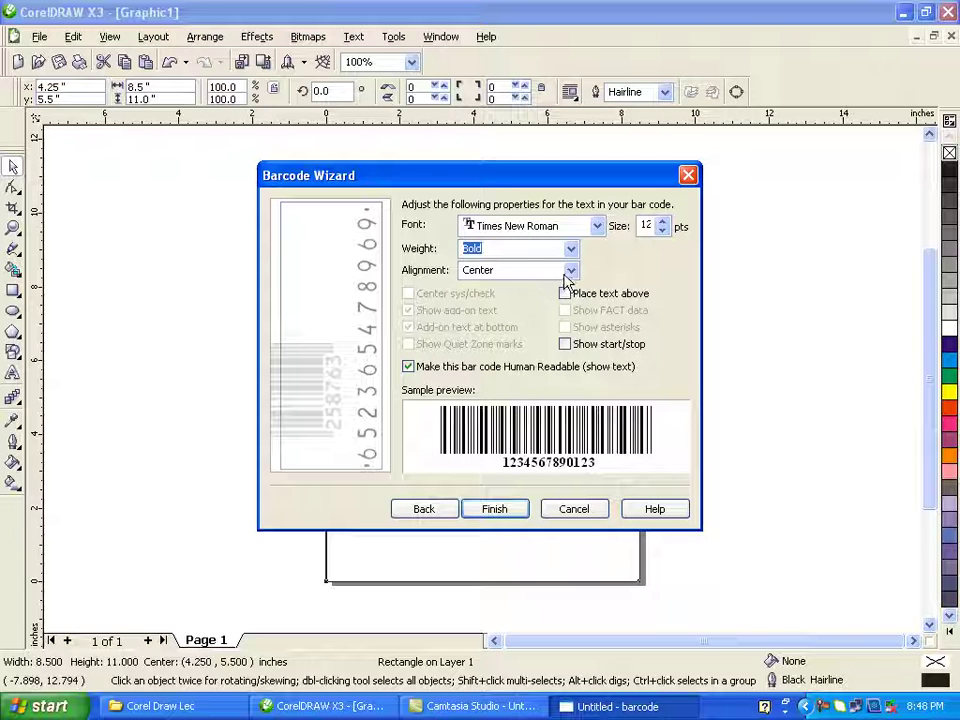
{"action": "left_click", "coordinate": [568, 272]}
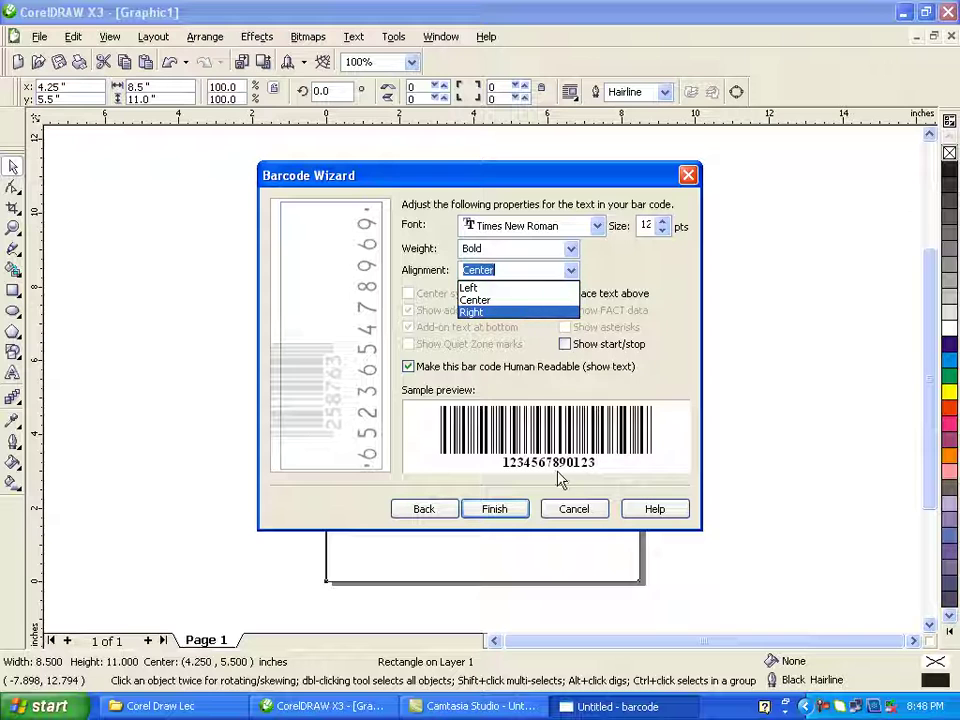
{"action": "left_click", "coordinate": [490, 288]}
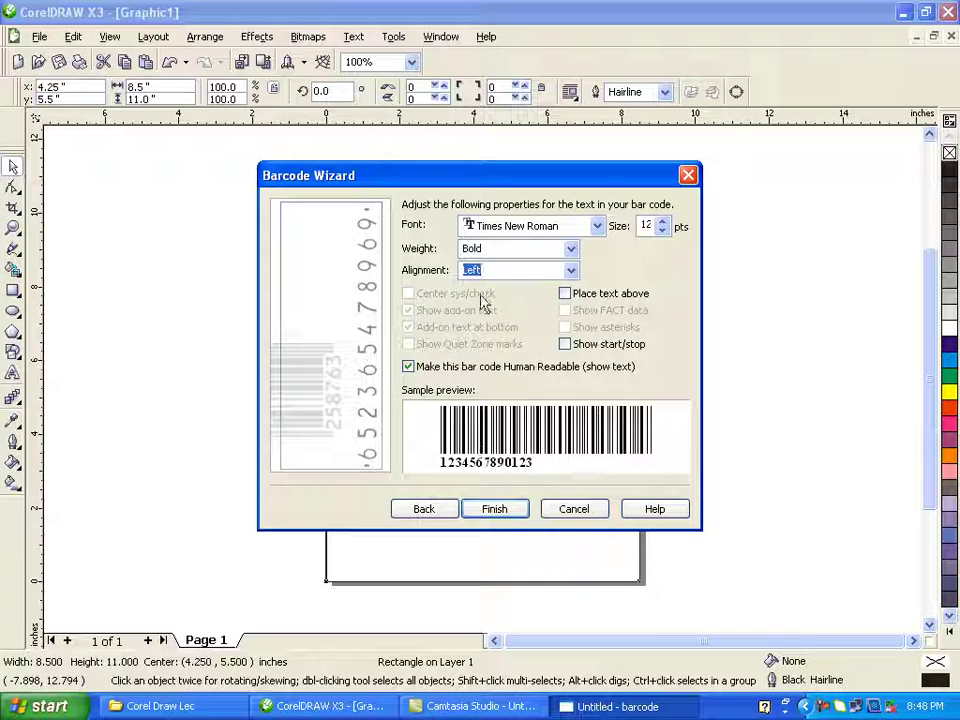
{"action": "left_click", "coordinate": [570, 270]}
{"action": "left_click", "coordinate": [549, 313]}
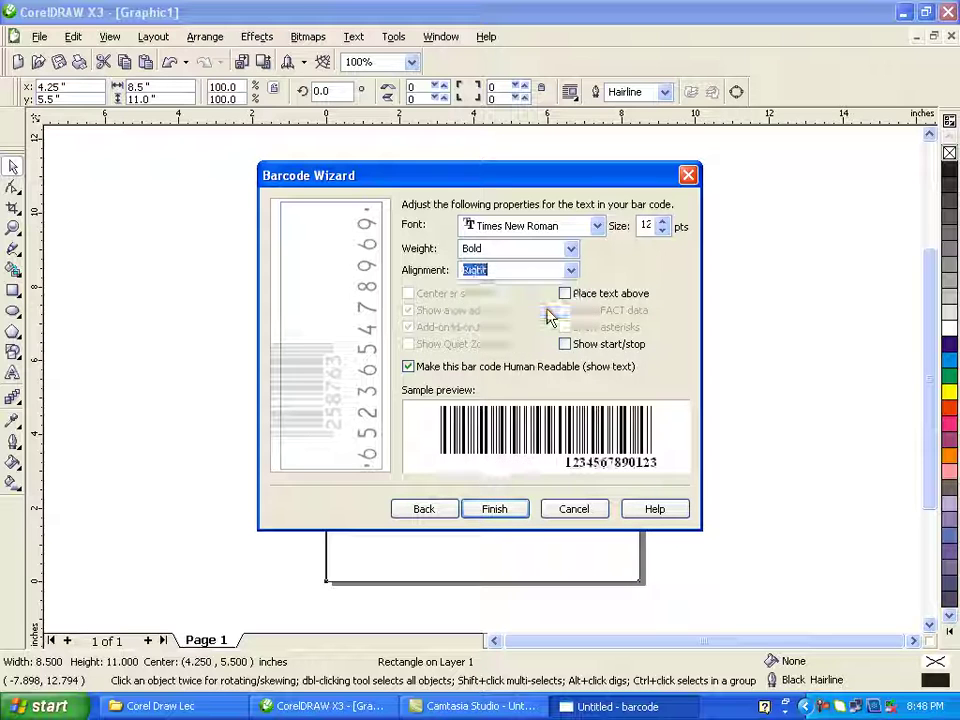
{"action": "left_click", "coordinate": [525, 510]}
Step: Enlarge the barcode to about the page's width and place it across the upper part of the page
{"action": "left_click_drag", "start_coordinate": [541, 408], "coordinate": [750, 536]}
{"action": "left_click_drag", "start_coordinate": [615, 440], "coordinate": [510, 313]}
{"action": "left_click", "coordinate": [544, 407]}
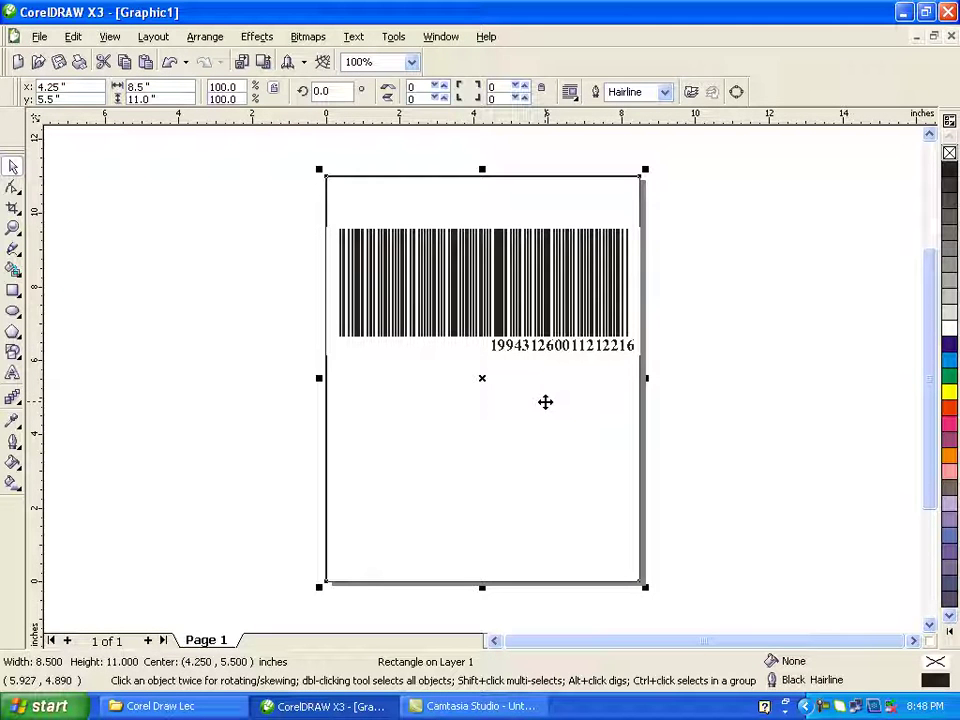
Step: Select all objects in the drawing and delete them, leaving the page empty
{"action": "left_click", "coordinate": [197, 332]}
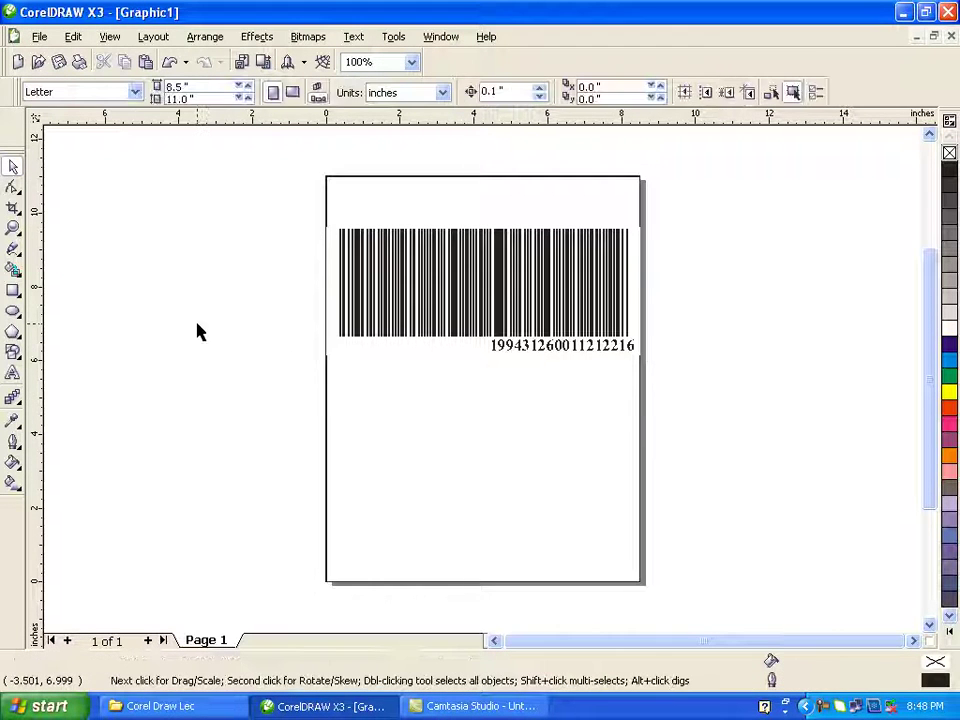
{"action": "key", "text": "ctrl+a"}
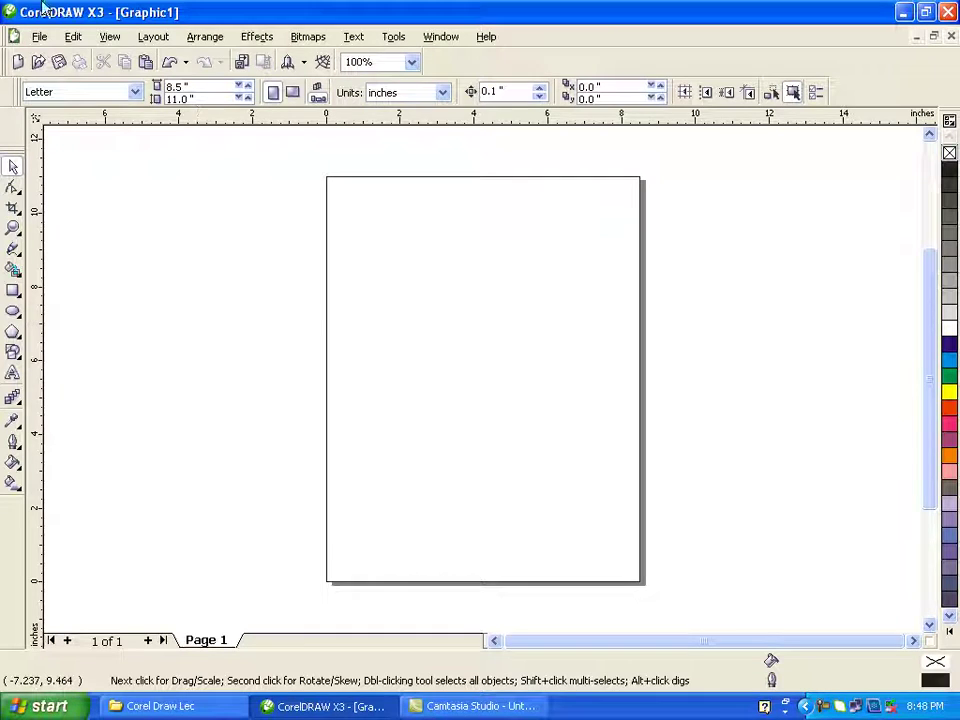
{"action": "left_click", "coordinate": [105, 38]}
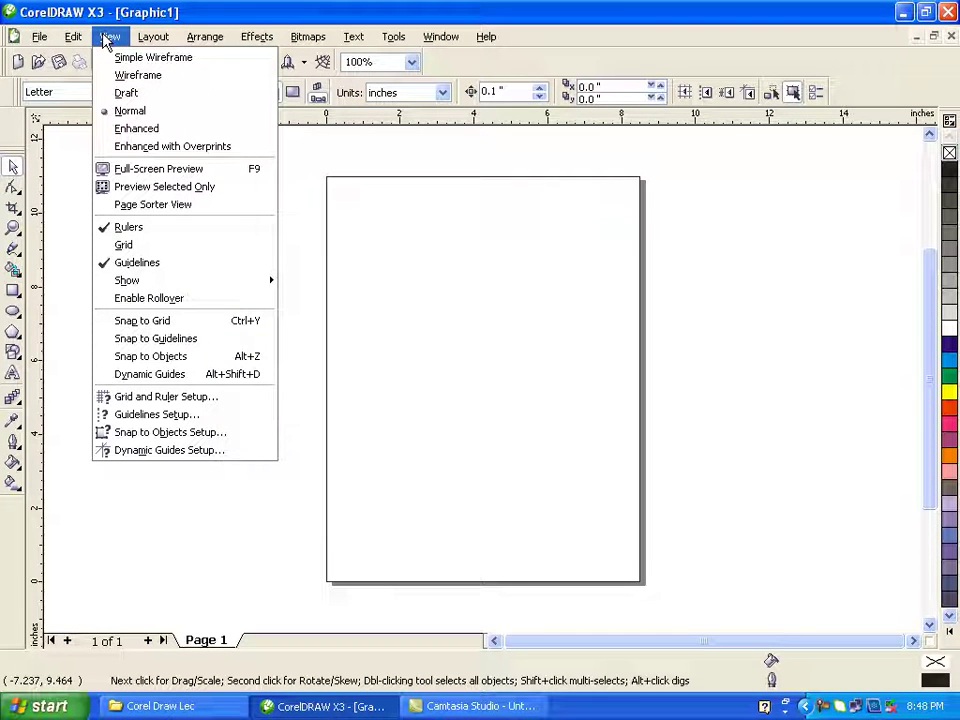
{"action": "left_click", "coordinate": [454, 219]}
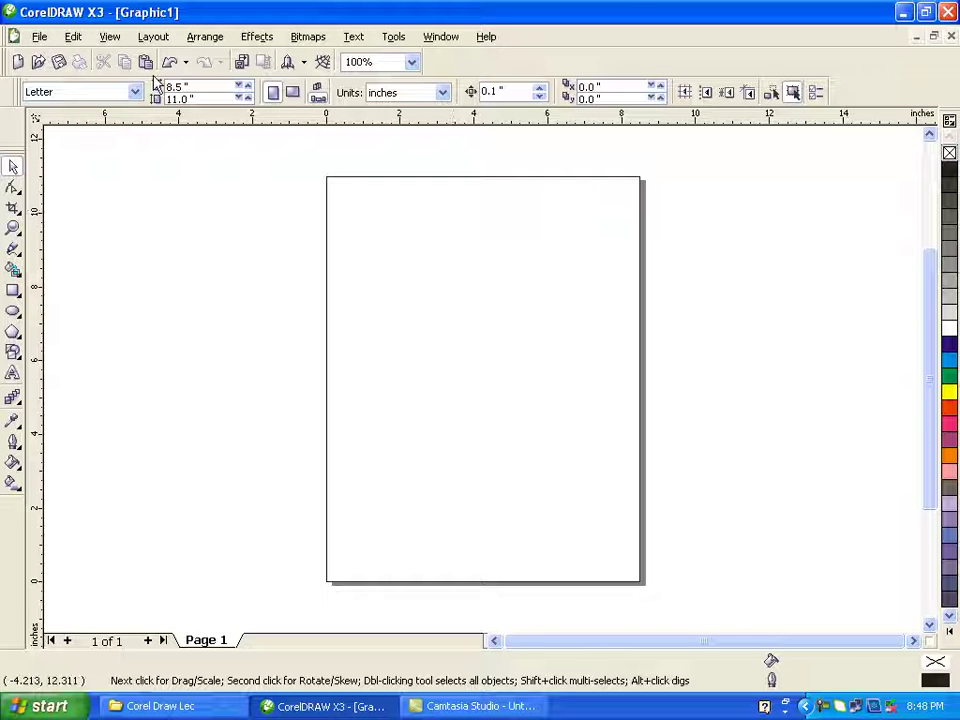
{"action": "left_click", "coordinate": [111, 40]}
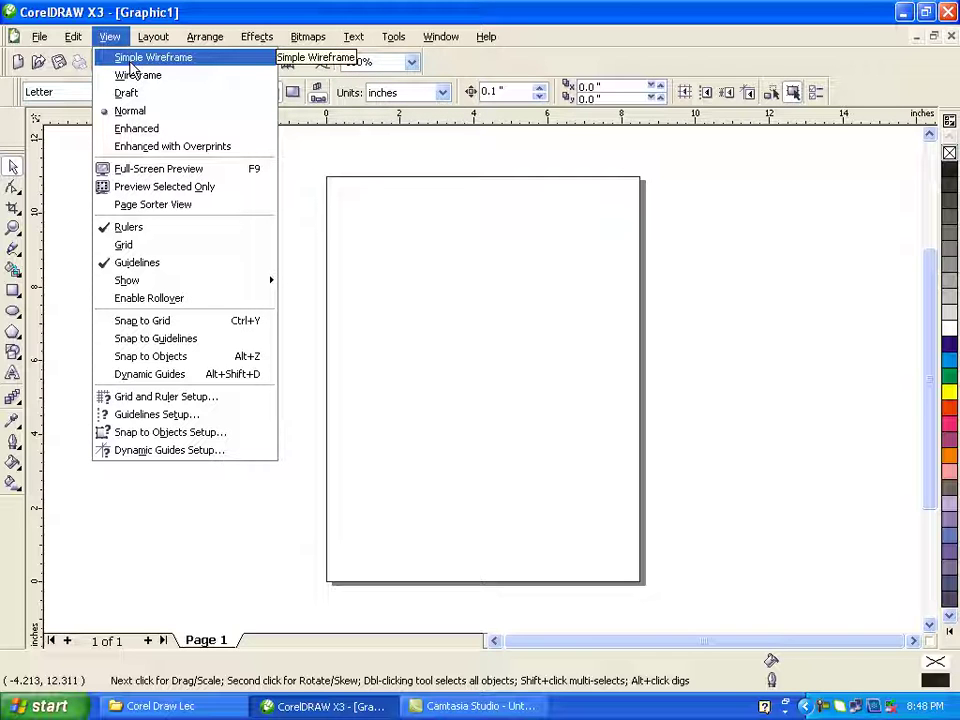
{"action": "left_click", "coordinate": [519, 272]}
Step: Add a page-frame rectangle, lower its upper edge to a height of about 7.6 inches, and fill it red
{"action": "double_click", "coordinate": [14, 292]}
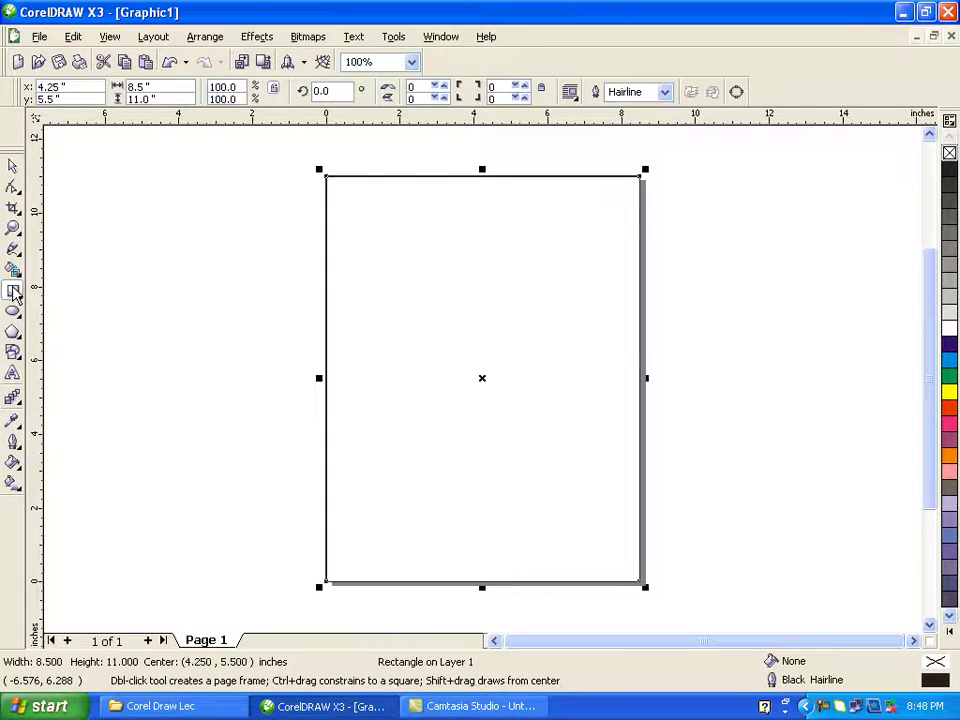
{"action": "left_click_drag", "start_coordinate": [482, 169], "coordinate": [482, 294]}
{"action": "left_click", "coordinate": [949, 408]}
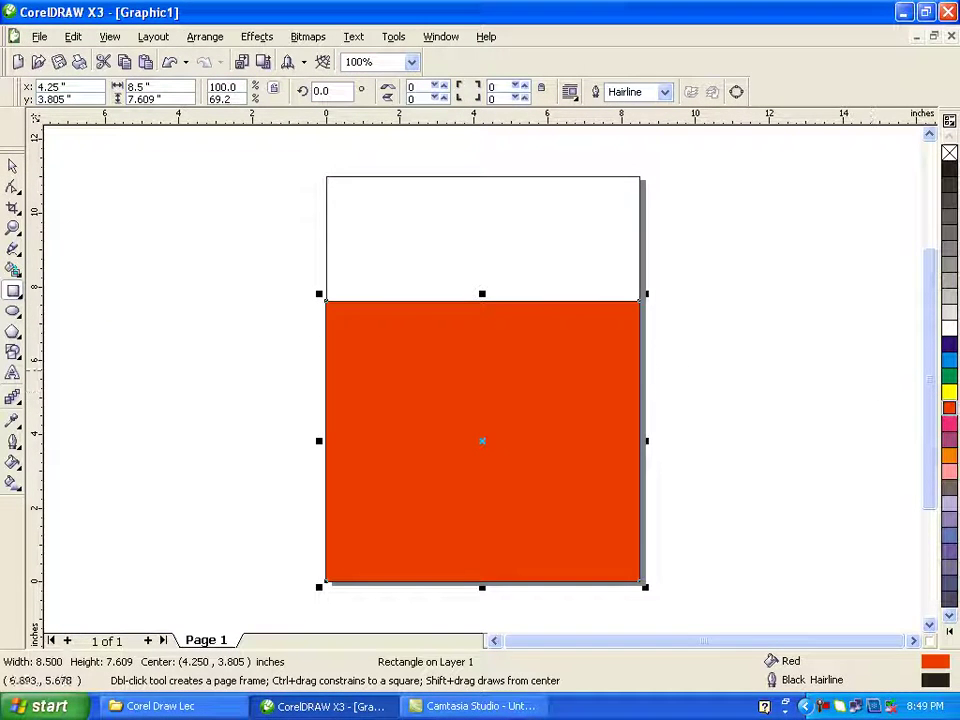
Step: Create a copy of the red rectangle scaled to about 5.8 by 5.2 inches at its lower-right corner and fill it blue
{"action": "left_click", "coordinate": [12, 165]}
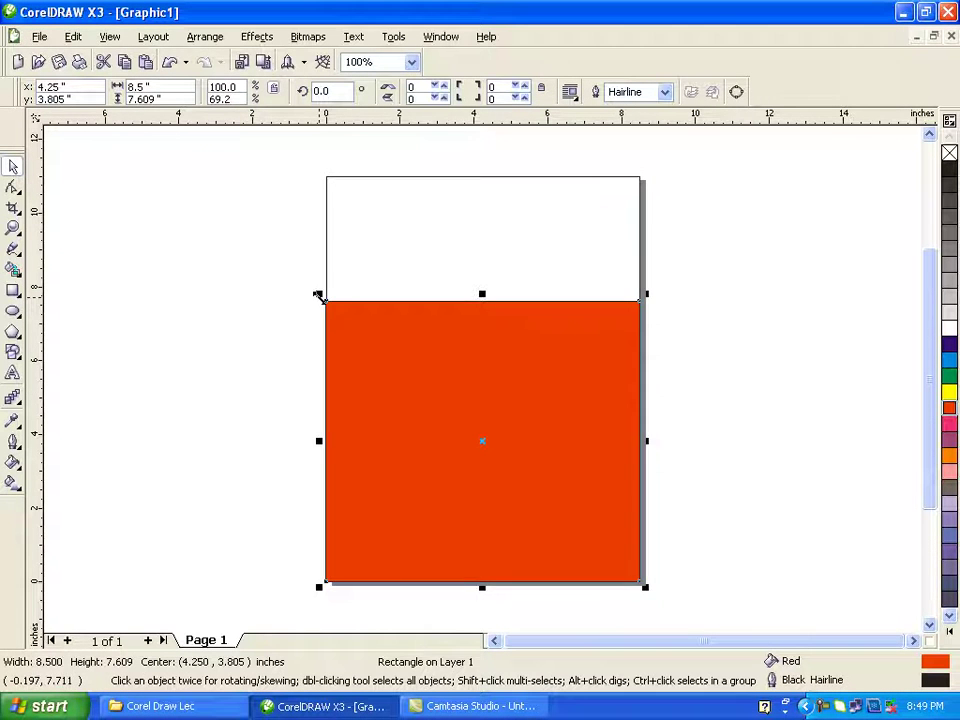
{"action": "left_click_drag", "start_coordinate": [319, 294], "coordinate": [424, 389]}
{"action": "left_click", "coordinate": [951, 360]}
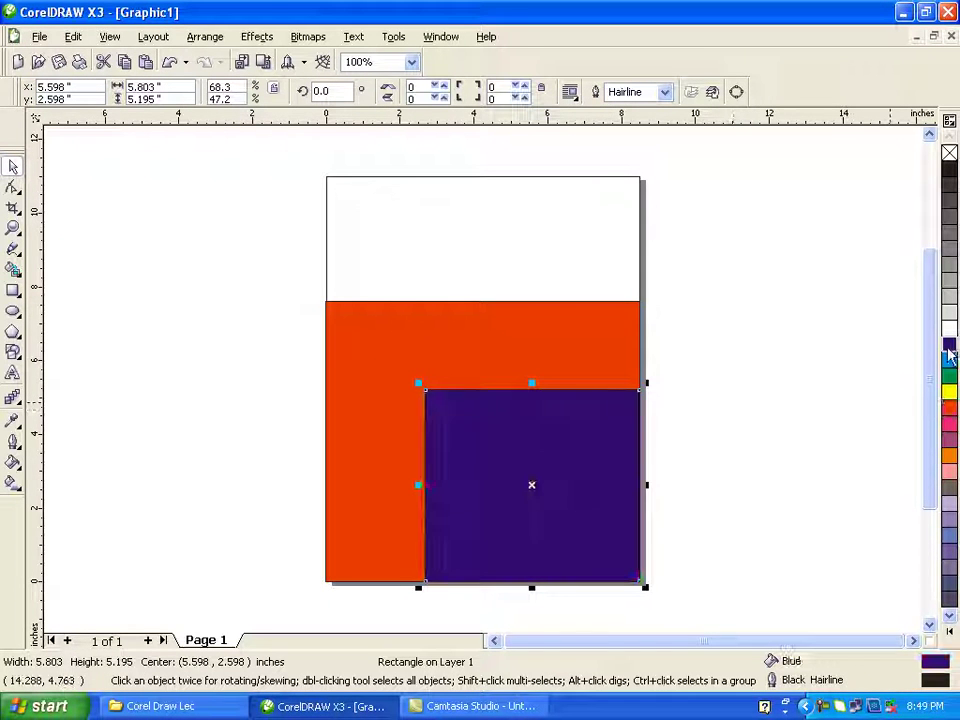
Step: Move the blue rectangle inside the red rectangle's outline and send it to the back
{"action": "left_click_drag", "start_coordinate": [561, 460], "coordinate": [505, 396]}
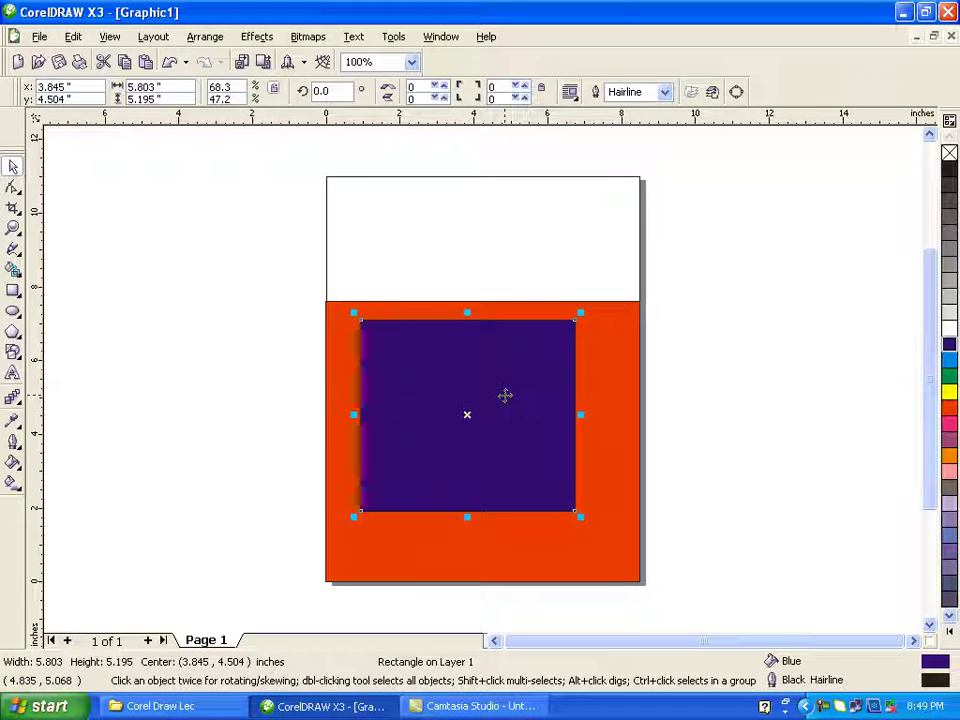
{"action": "key", "text": "shift+Page_Down"}
{"action": "left_click", "coordinate": [257, 411]}
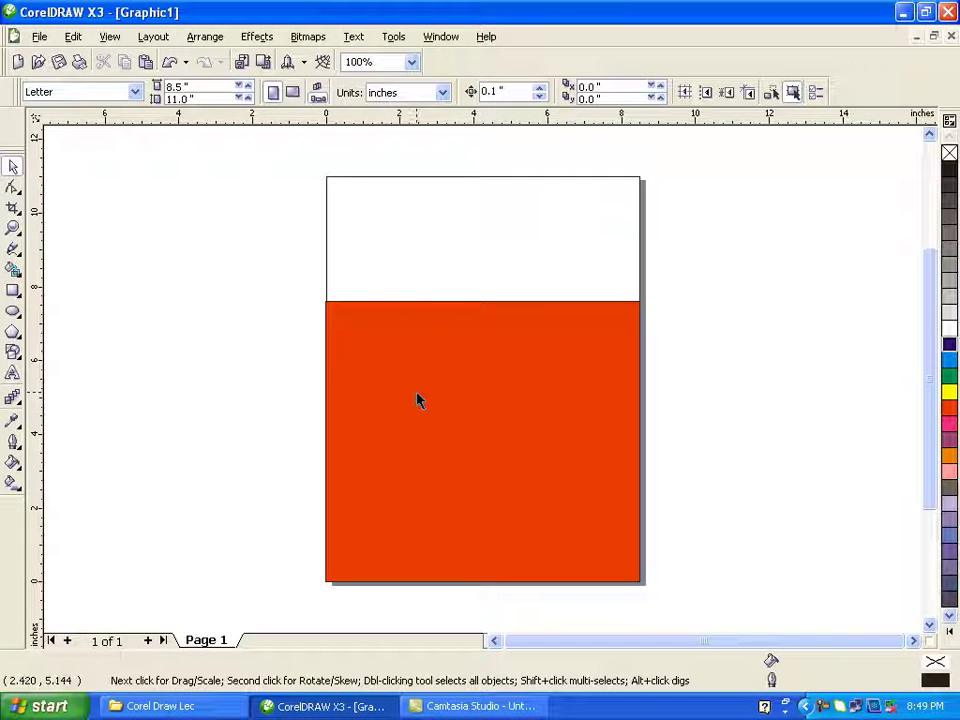
Step: In Wireframe view, shrink the outer red rectangle to about 7.4 by 6.6 inches, then restore the Normal view
{"action": "left_click", "coordinate": [111, 38]}
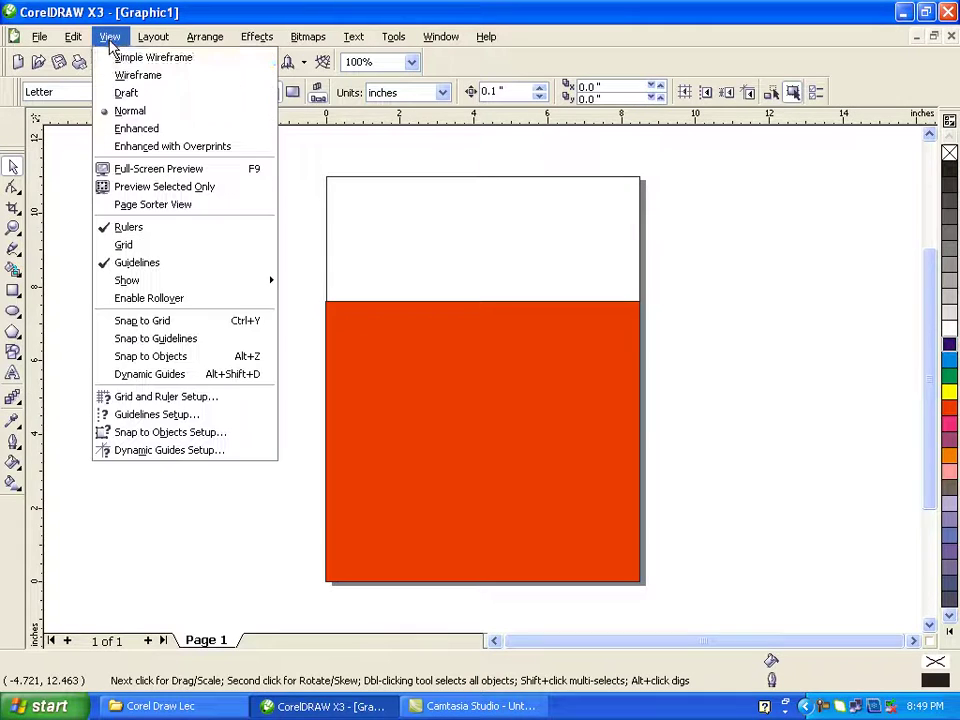
{"action": "left_click", "coordinate": [134, 76]}
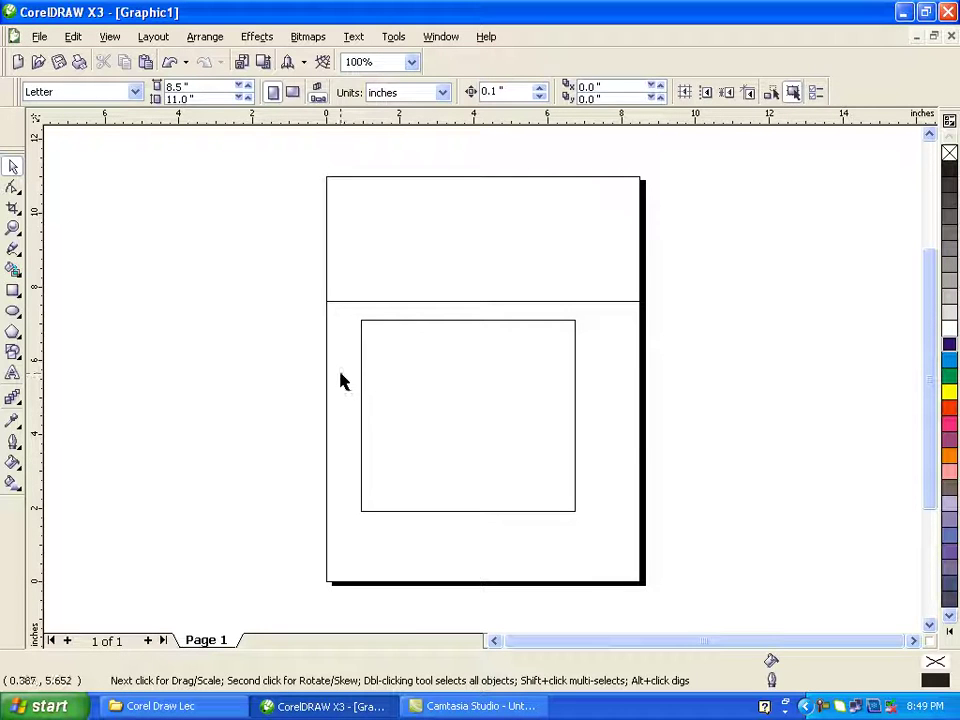
{"action": "left_click", "coordinate": [350, 561]}
{"action": "left_click_drag", "start_coordinate": [322, 590], "coordinate": [342, 569]}
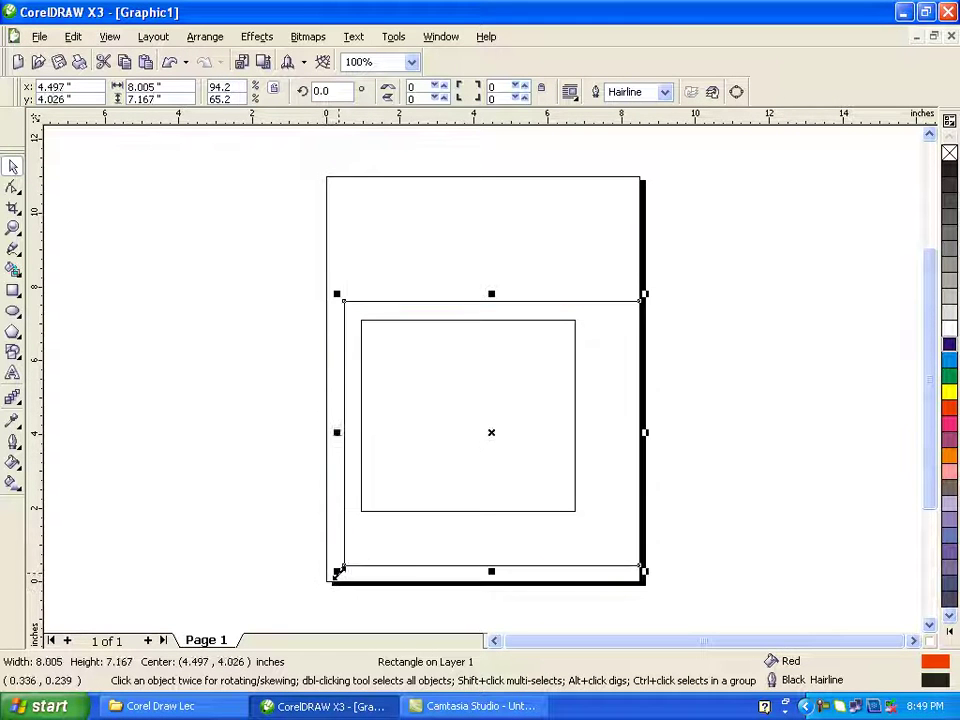
{"action": "left_click_drag", "start_coordinate": [648, 571], "coordinate": [621, 549]}
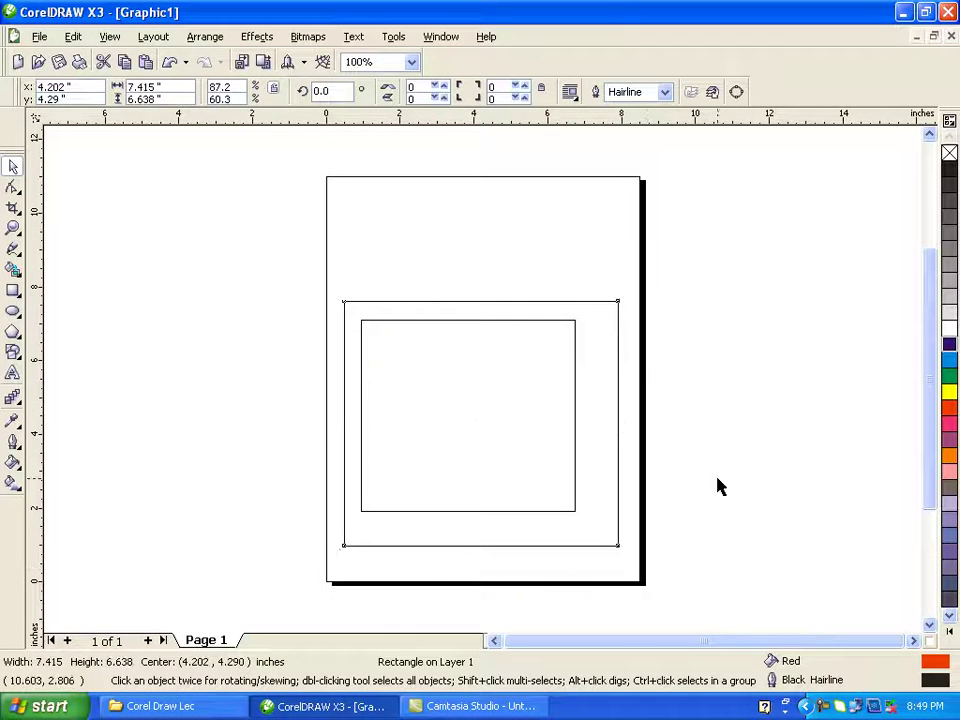
{"action": "left_click", "coordinate": [716, 483]}
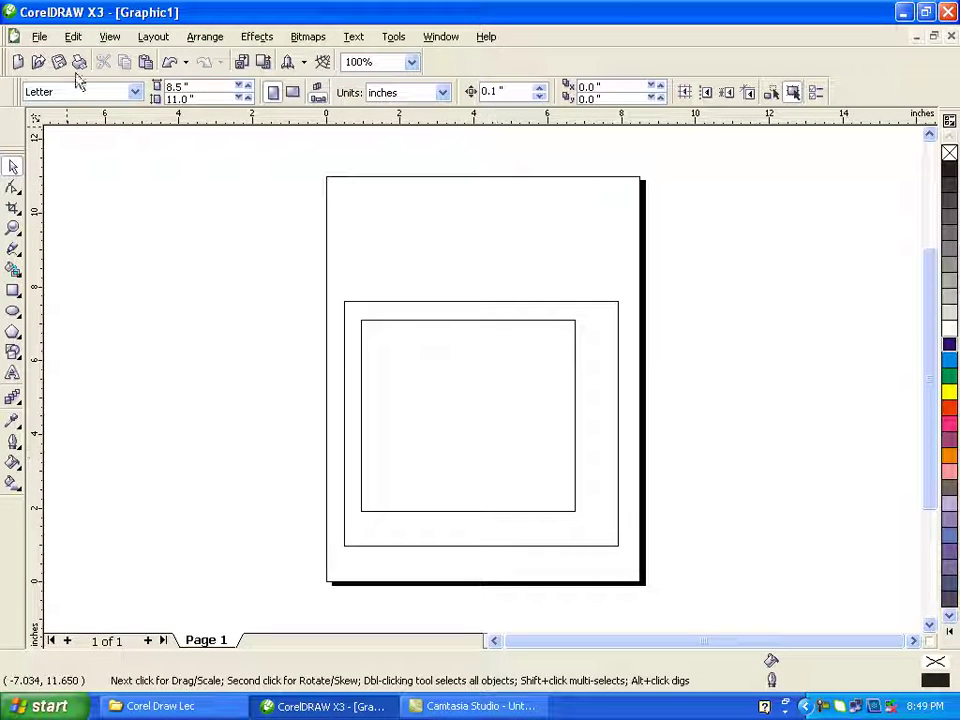
{"action": "left_click", "coordinate": [108, 36]}
{"action": "left_click", "coordinate": [136, 110]}
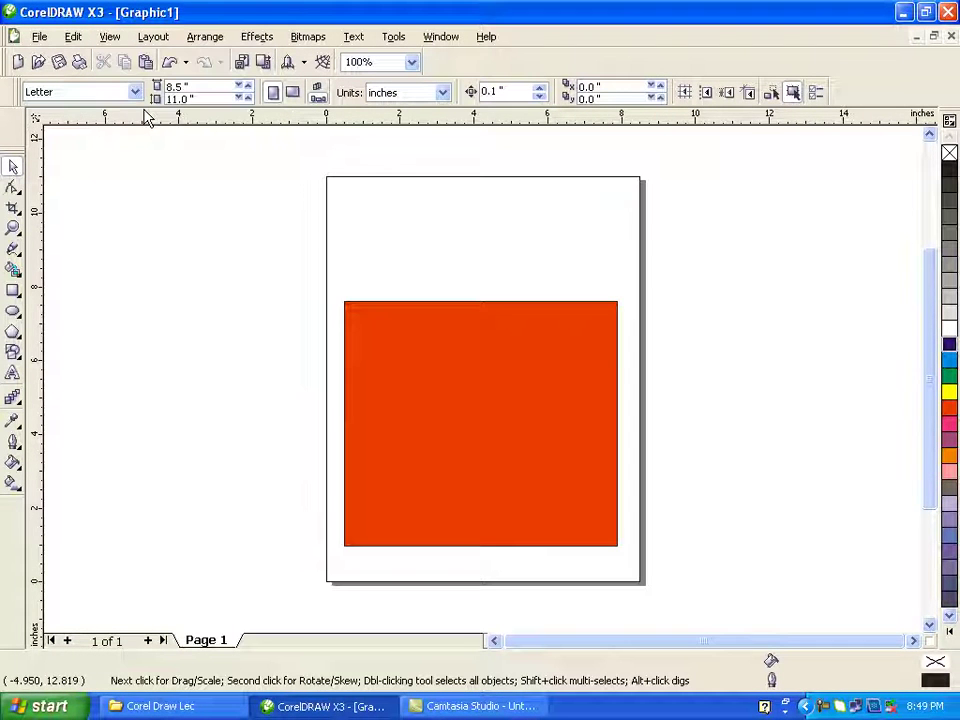
Step: Shrink the red rectangle to about 3.5 by 3.1 inches left of the page, and the blue one to about 3.4 by 3.0 inches
{"action": "left_click_drag", "start_coordinate": [484, 395], "coordinate": [187, 260]}
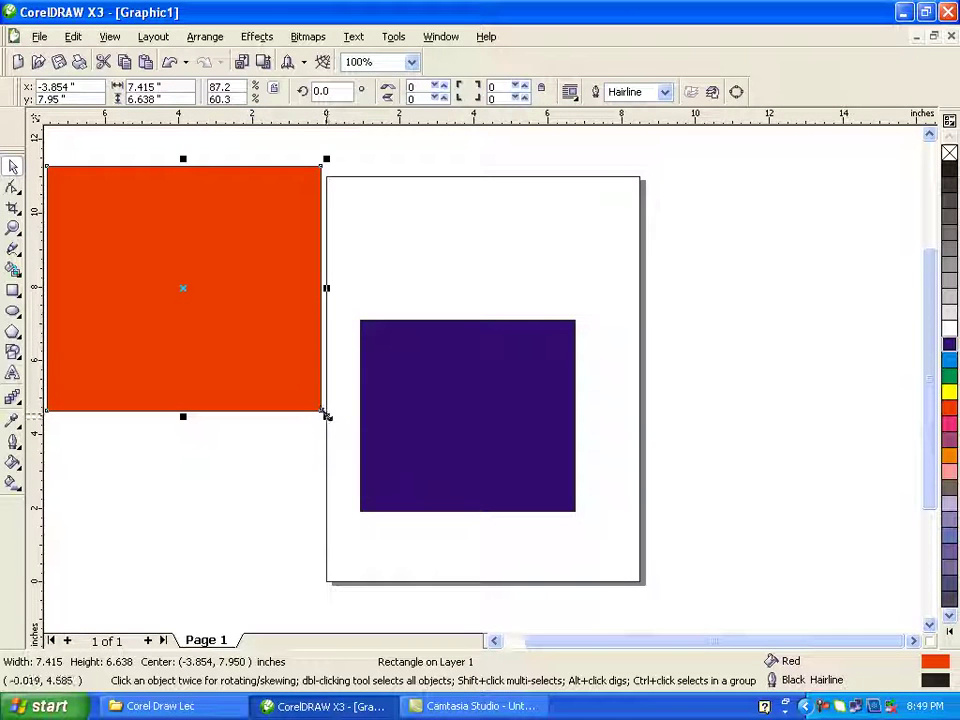
{"action": "left_click_drag", "start_coordinate": [326, 418], "coordinate": [176, 283]}
{"action": "left_click_drag", "start_coordinate": [136, 240], "coordinate": [224, 289]}
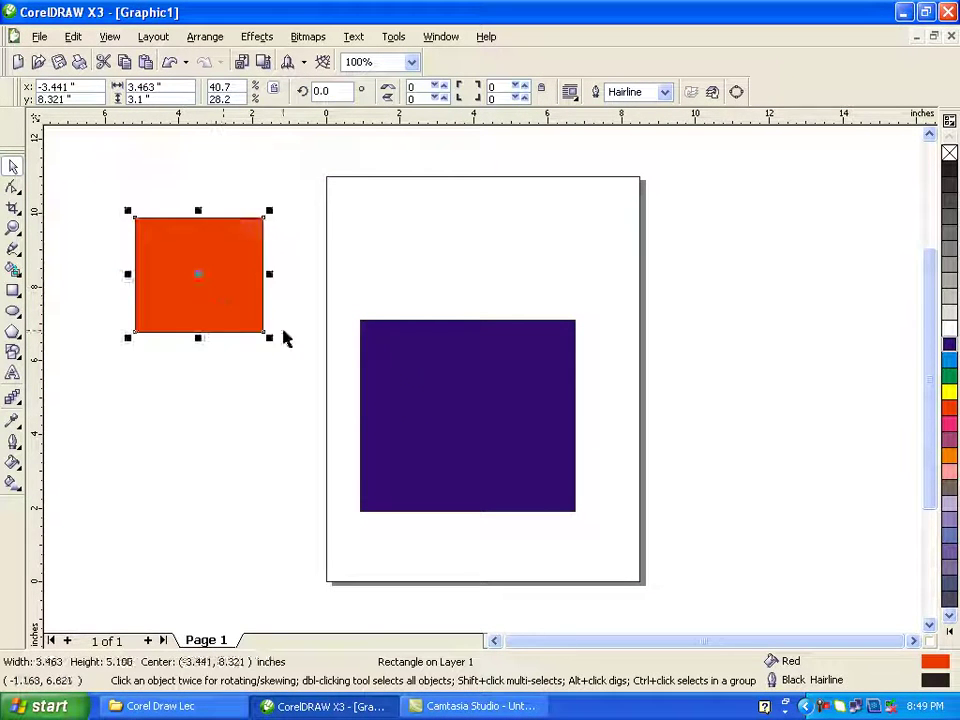
{"action": "left_click", "coordinate": [372, 353]}
{"action": "left_click_drag", "start_coordinate": [350, 313], "coordinate": [444, 394]}
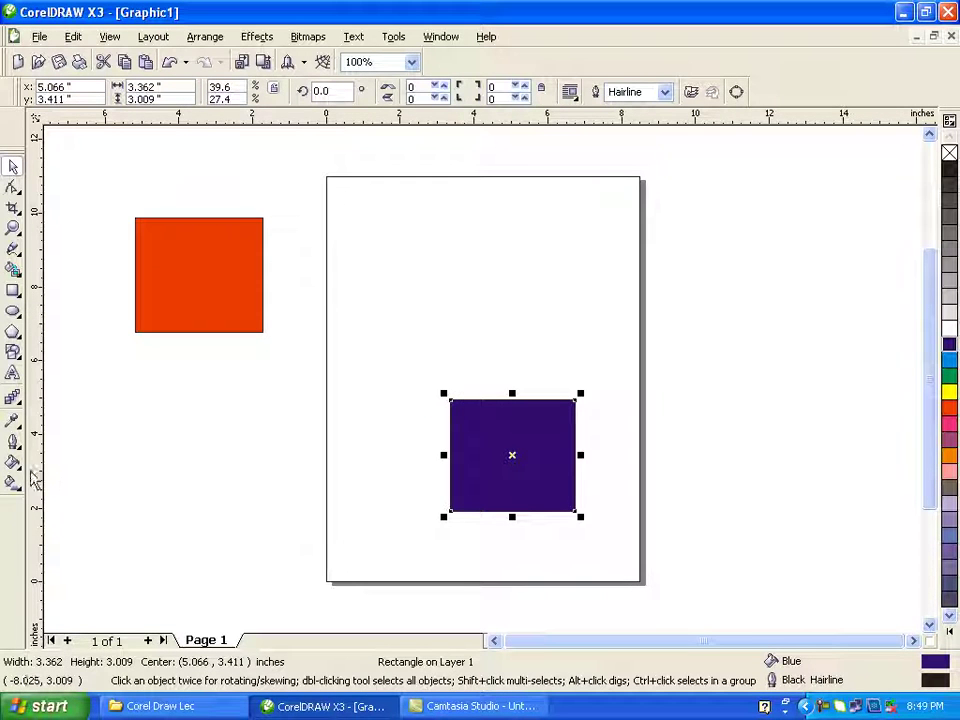
Step: Blend the red rectangle into the blue rectangle in a straight line with 20 steps
{"action": "left_click", "coordinate": [12, 397]}
{"action": "left_click_drag", "start_coordinate": [198, 274], "coordinate": [512, 455]}
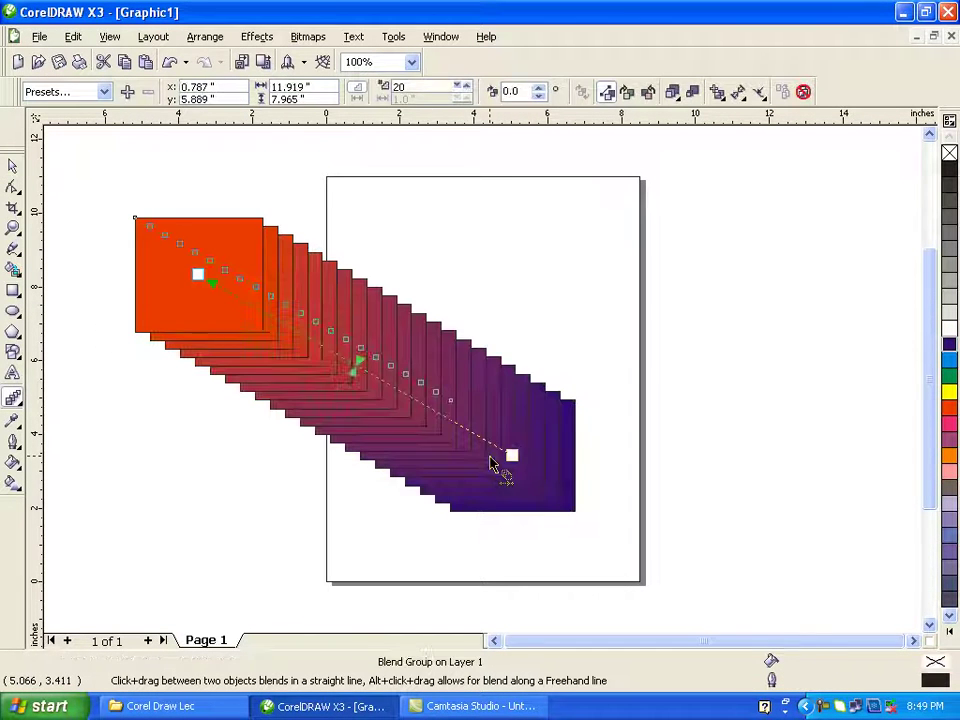
{"action": "left_click", "coordinate": [14, 168]}
Step: Display the blend in Wireframe view, then switch the display to Simple Wireframe
{"action": "left_click", "coordinate": [110, 37]}
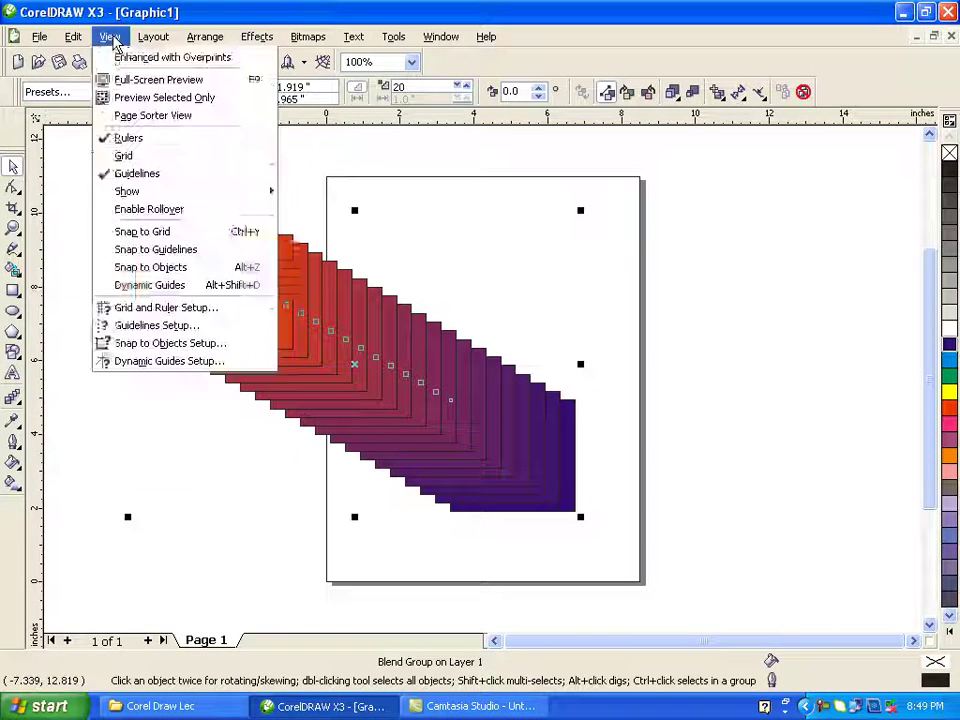
{"action": "left_click", "coordinate": [128, 76]}
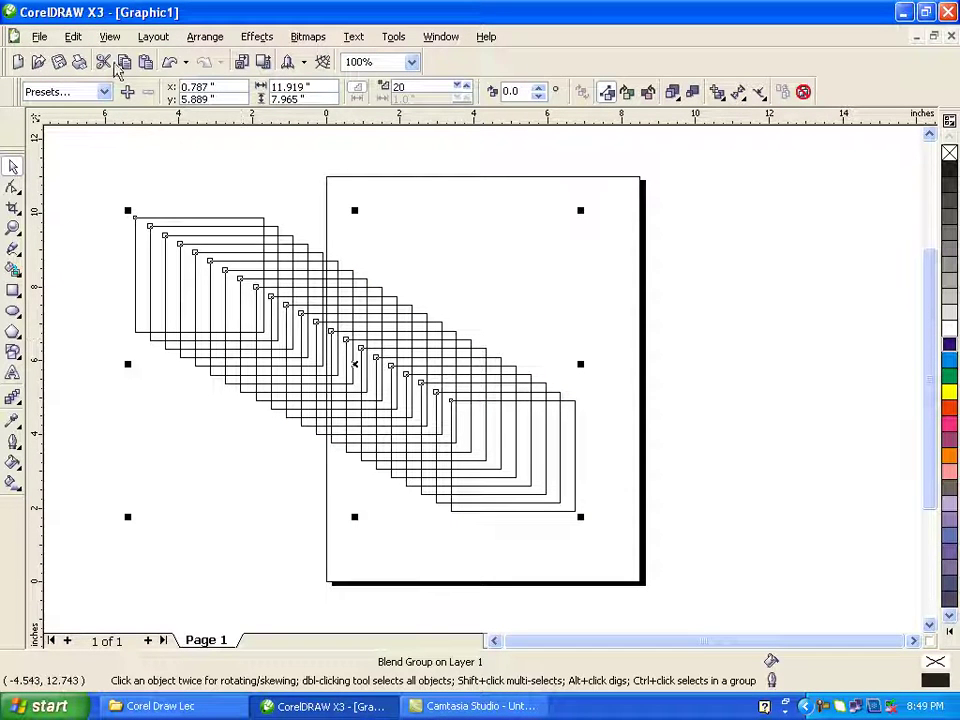
{"action": "left_click", "coordinate": [108, 37]}
{"action": "left_click", "coordinate": [135, 58]}
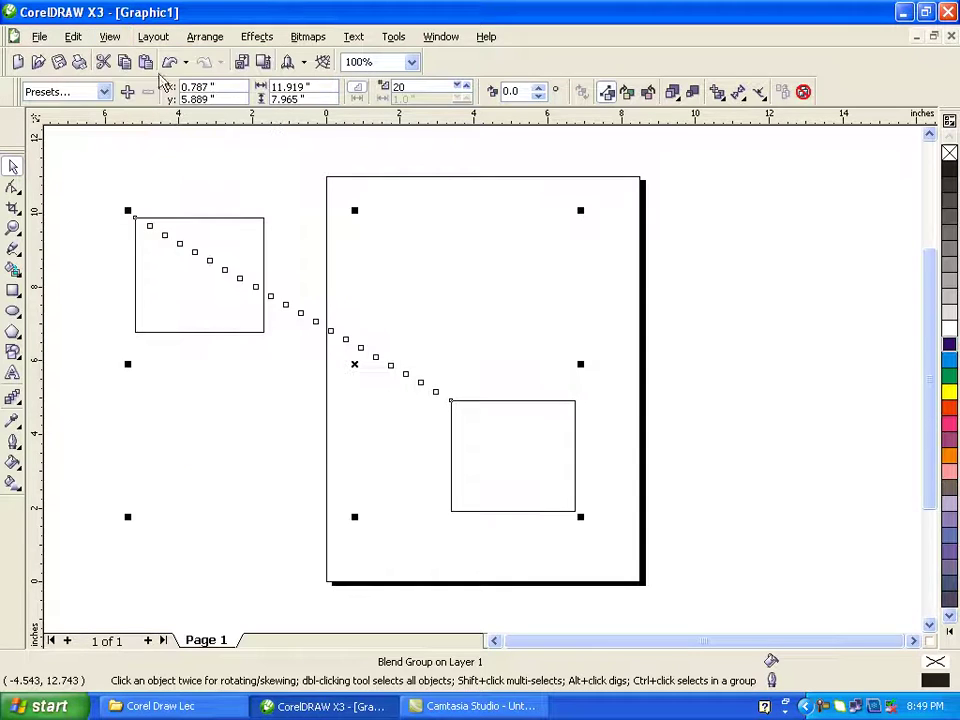
Step: Move the blend's blue end rectangle to the right of the page and its red start rectangle lower on the left side
{"action": "left_click", "coordinate": [690, 417]}
{"action": "left_click", "coordinate": [528, 454]}
{"action": "left_click_drag", "start_coordinate": [528, 454], "coordinate": [754, 295]}
{"action": "left_click", "coordinate": [354, 339]}
{"action": "left_click", "coordinate": [193, 283]}
{"action": "left_click_drag", "start_coordinate": [193, 283], "coordinate": [201, 460]}
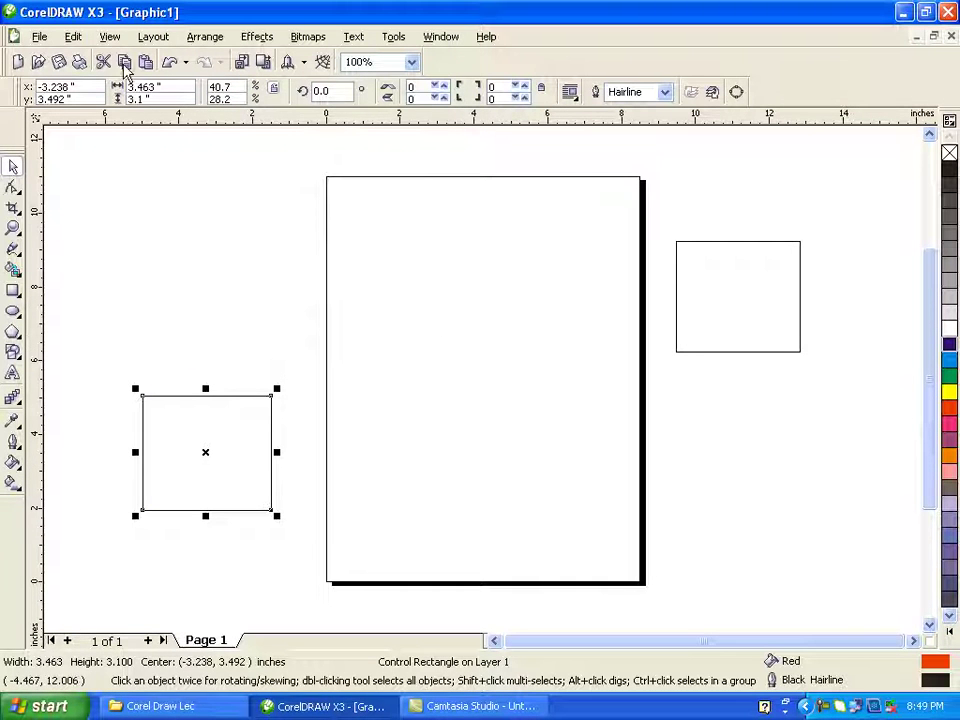
Step: Select the whole blend group and reduce its number of blend steps to 11
{"action": "left_click", "coordinate": [182, 186]}
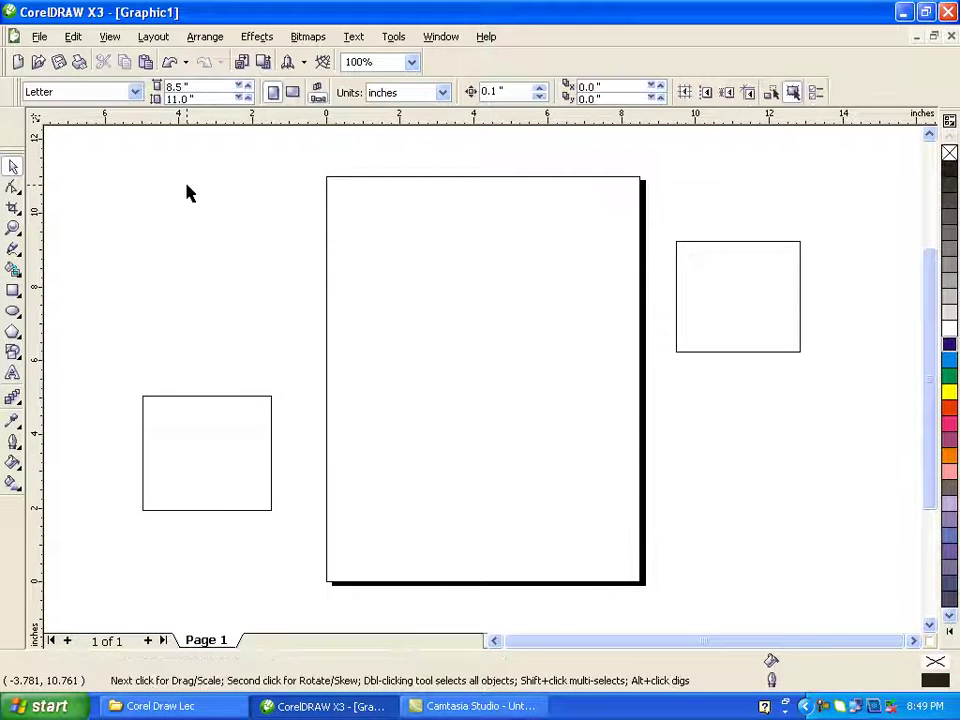
{"action": "key", "text": "ctrl+z"}
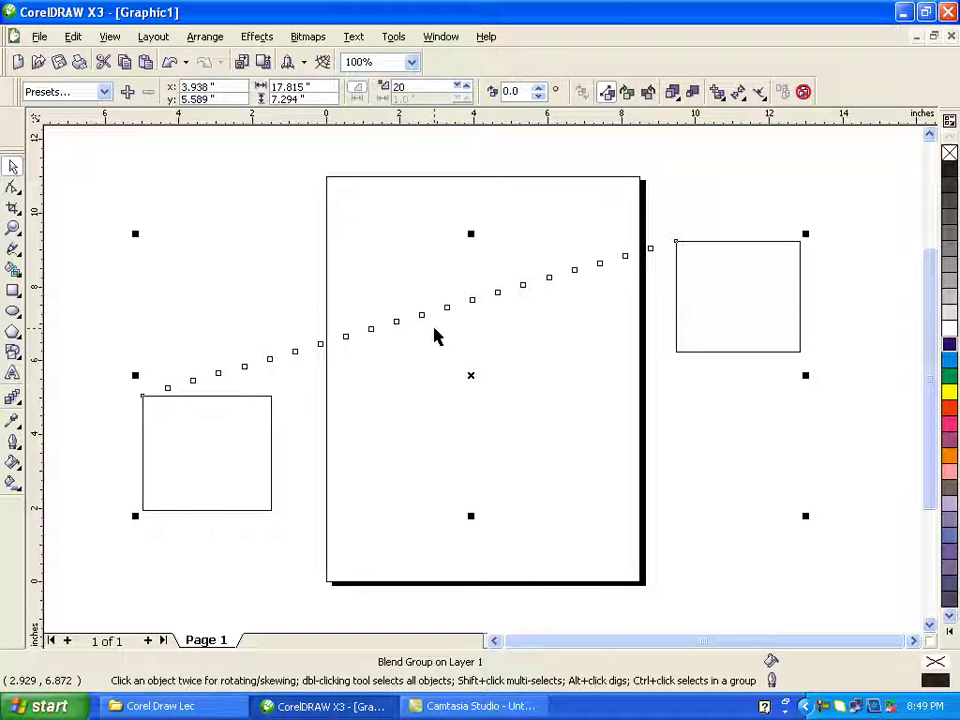
{"action": "left_click", "coordinate": [466, 86]}
{"action": "left_click", "coordinate": [466, 86]}
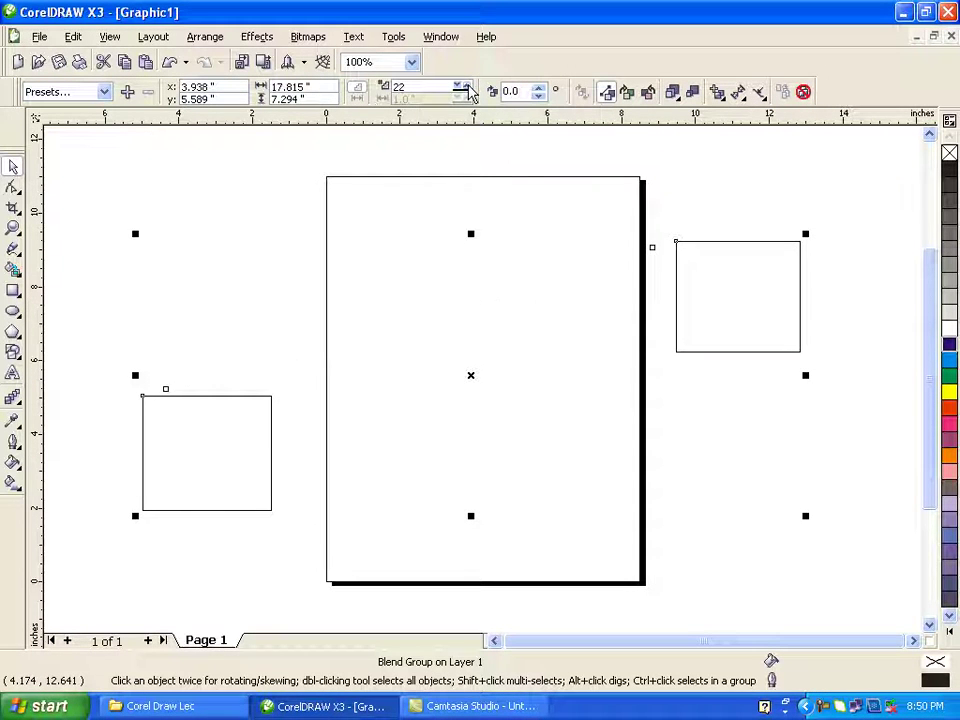
{"action": "left_click", "coordinate": [461, 92]}
{"action": "left_click", "coordinate": [461, 92]}
{"action": "left_click", "coordinate": [461, 92]}
{"action": "left_click", "coordinate": [461, 92]}
{"action": "left_click", "coordinate": [461, 92]}
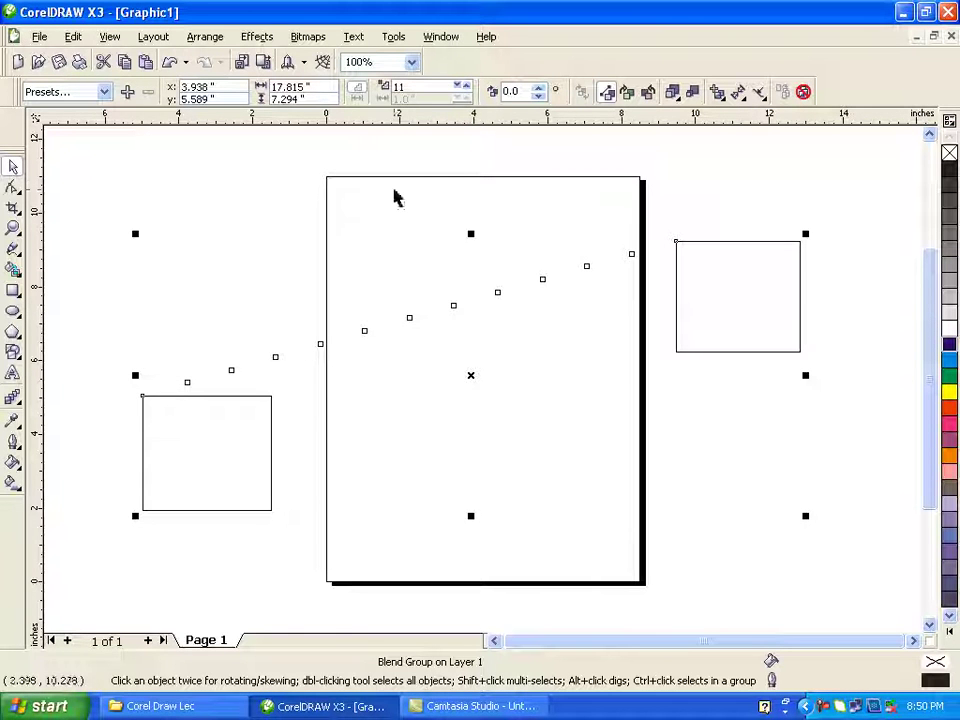
Step: Compare the blend in Wireframe and Simple Wireframe views, finishing in Normal view
{"action": "left_click", "coordinate": [114, 38]}
{"action": "left_click", "coordinate": [137, 75]}
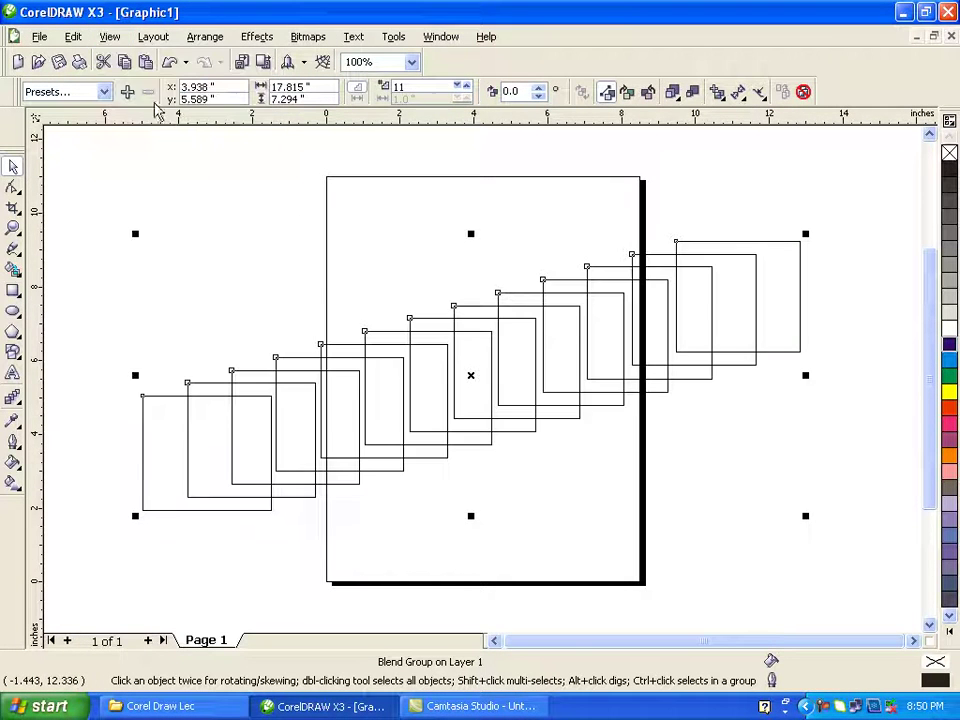
{"action": "left_click", "coordinate": [109, 37]}
{"action": "left_click", "coordinate": [124, 58]}
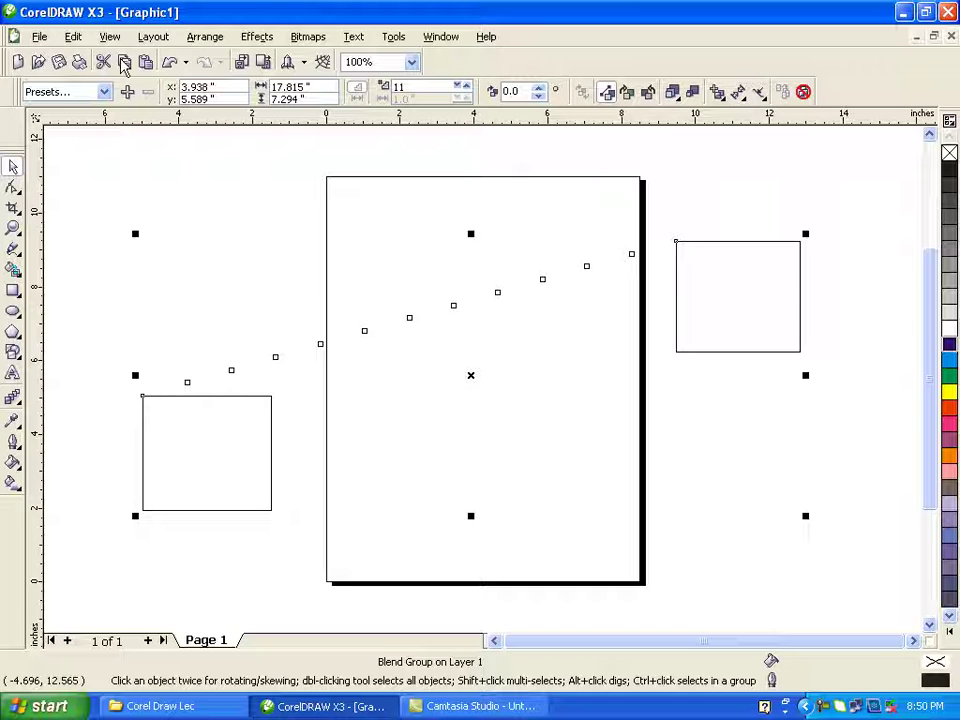
{"action": "left_click", "coordinate": [108, 37]}
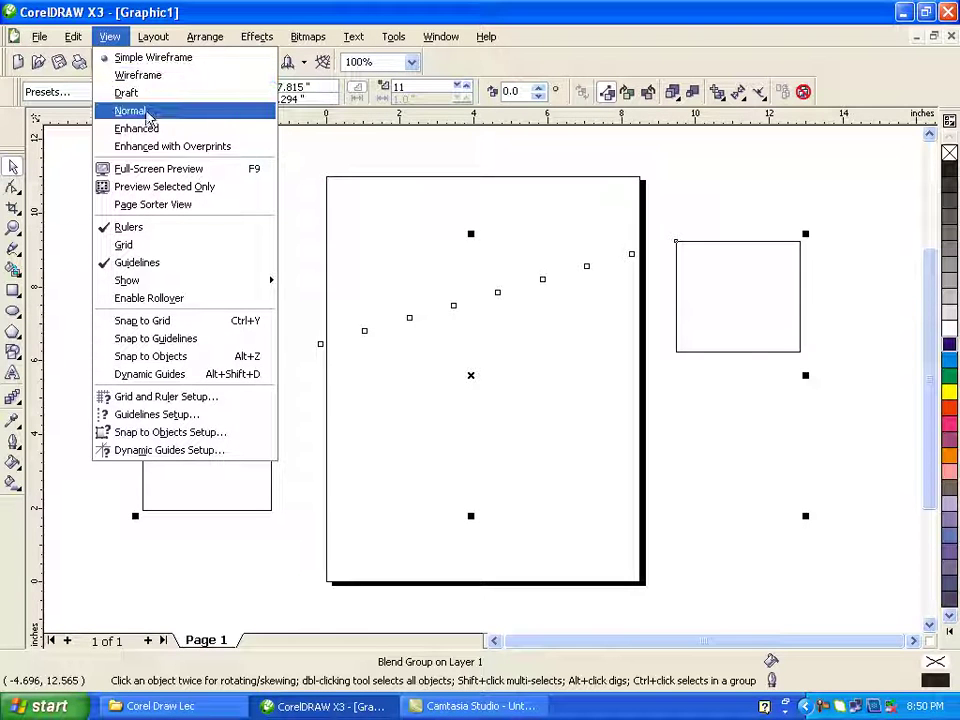
{"action": "left_click", "coordinate": [147, 113]}
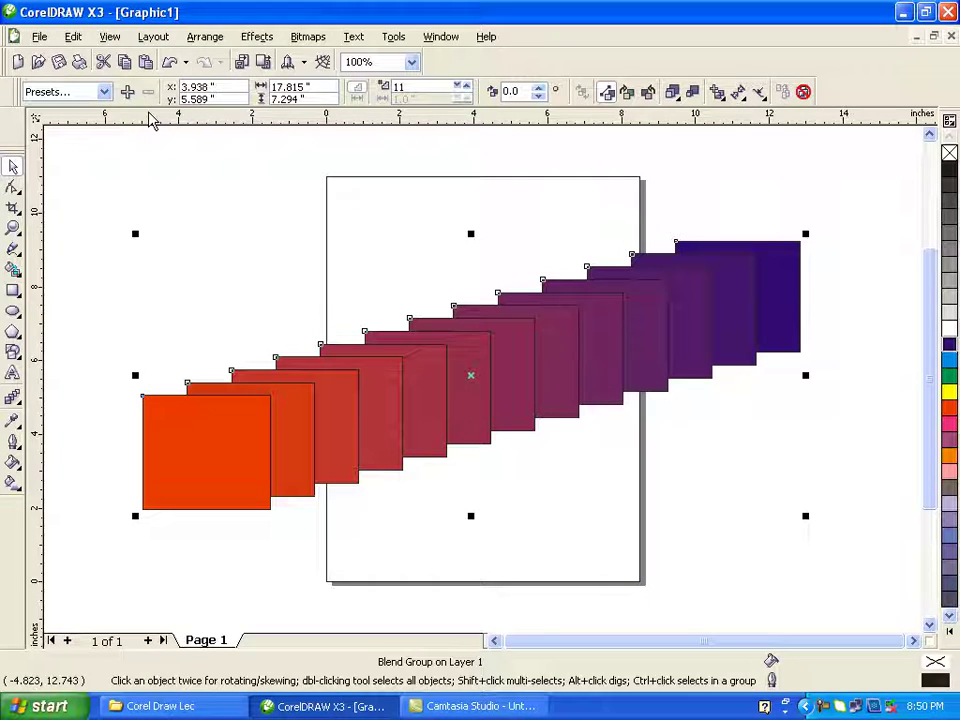
Step: Delete the blend group and set the display to Enhanced view
{"action": "key", "text": "Delete"}
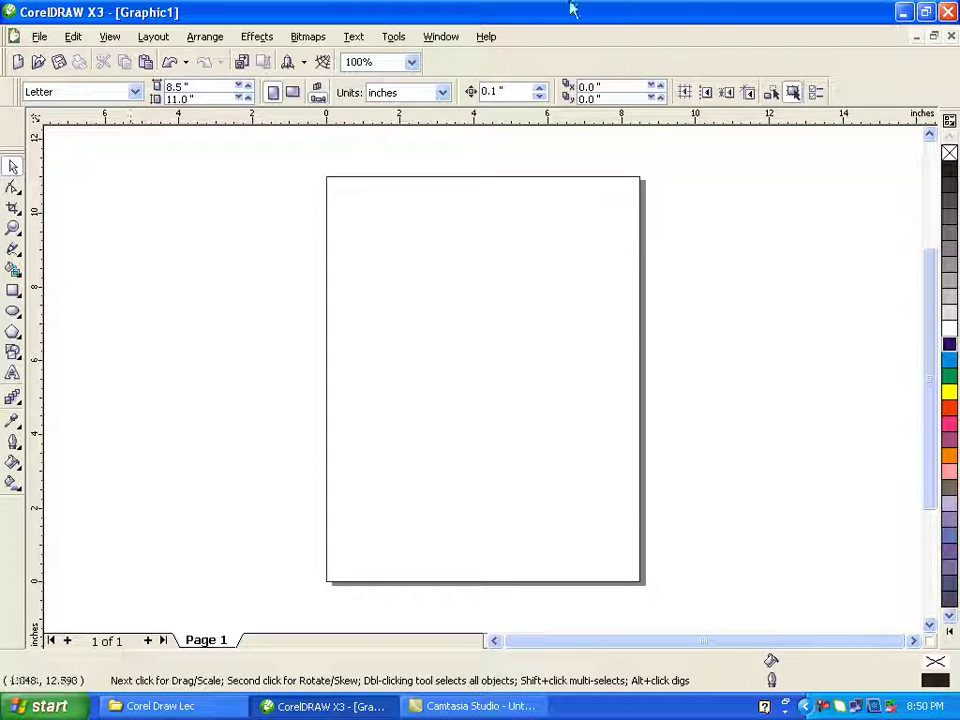
{"action": "left_click", "coordinate": [110, 36]}
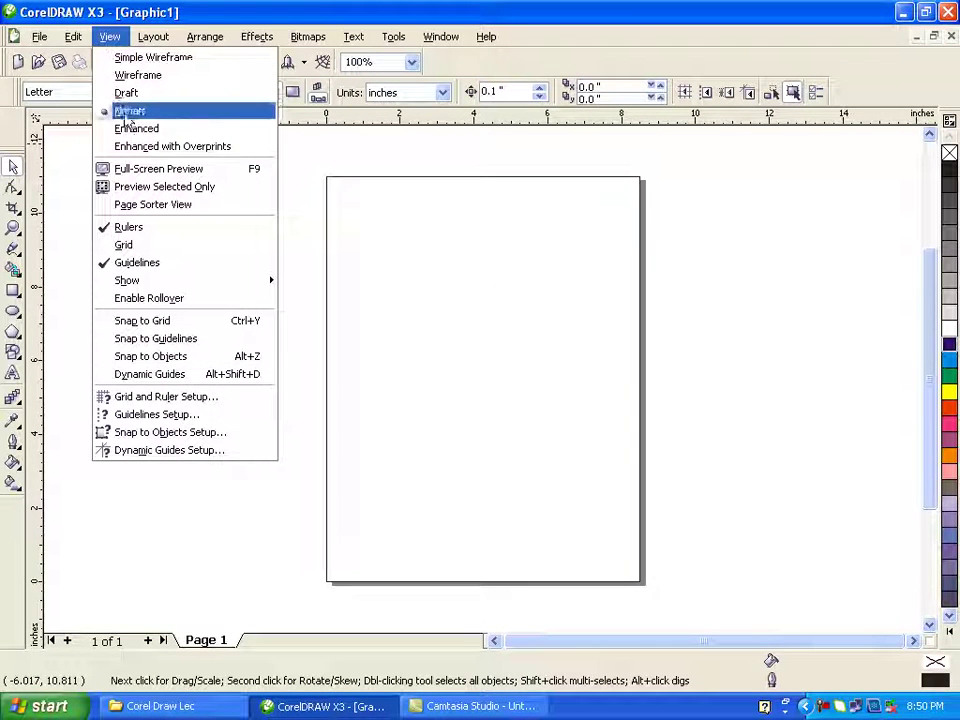
{"action": "left_click", "coordinate": [139, 130]}
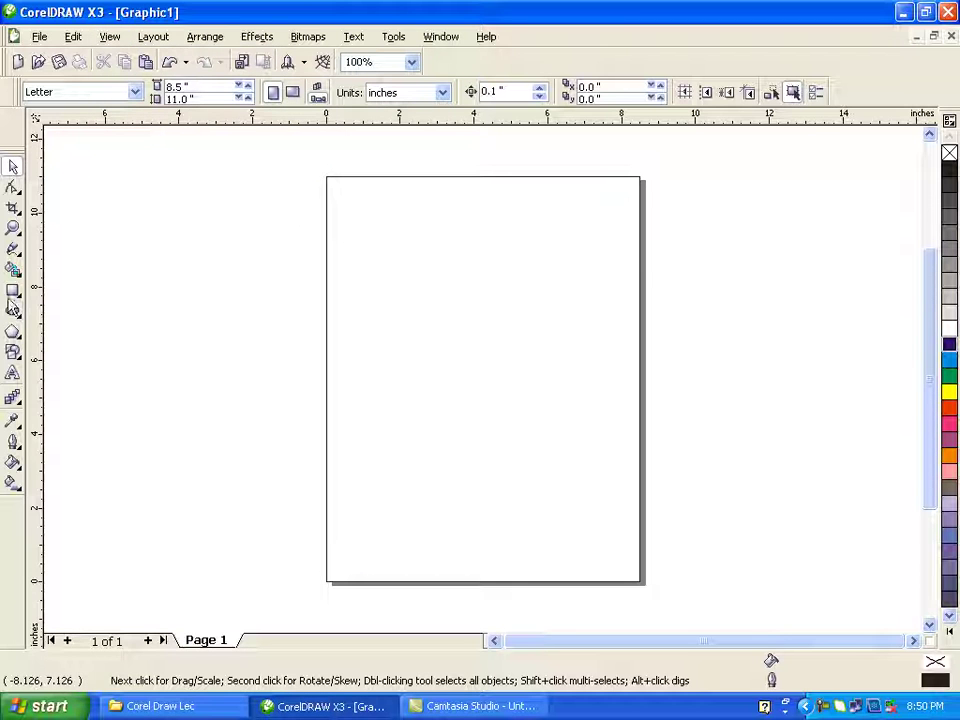
{"action": "left_click", "coordinate": [108, 36]}
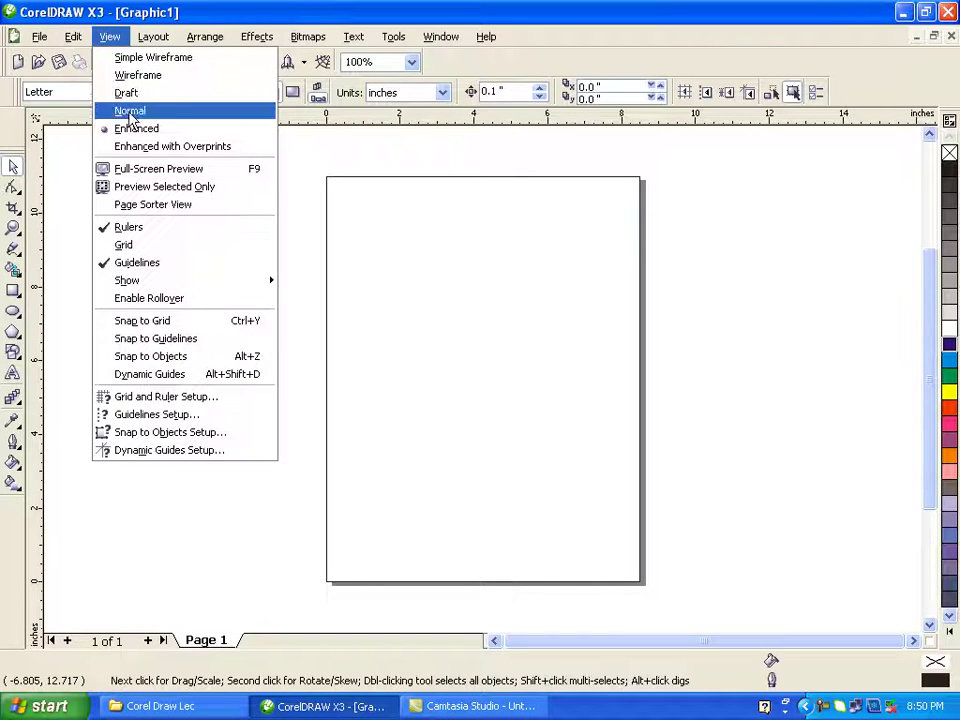
{"action": "left_click", "coordinate": [80, 232]}
Step: Draw a circle about 3.6 inches across in the middle of the page and give it a 24 pt outline
{"action": "left_click", "coordinate": [13, 311]}
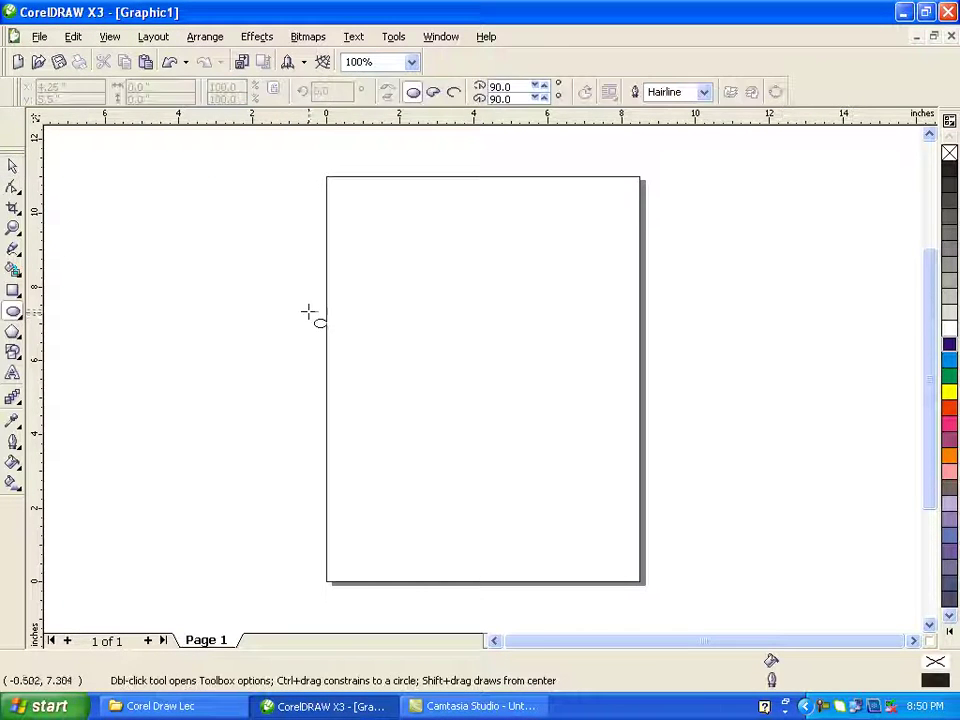
{"action": "left_click_drag", "start_coordinate": [415, 285], "coordinate": [515, 410]}
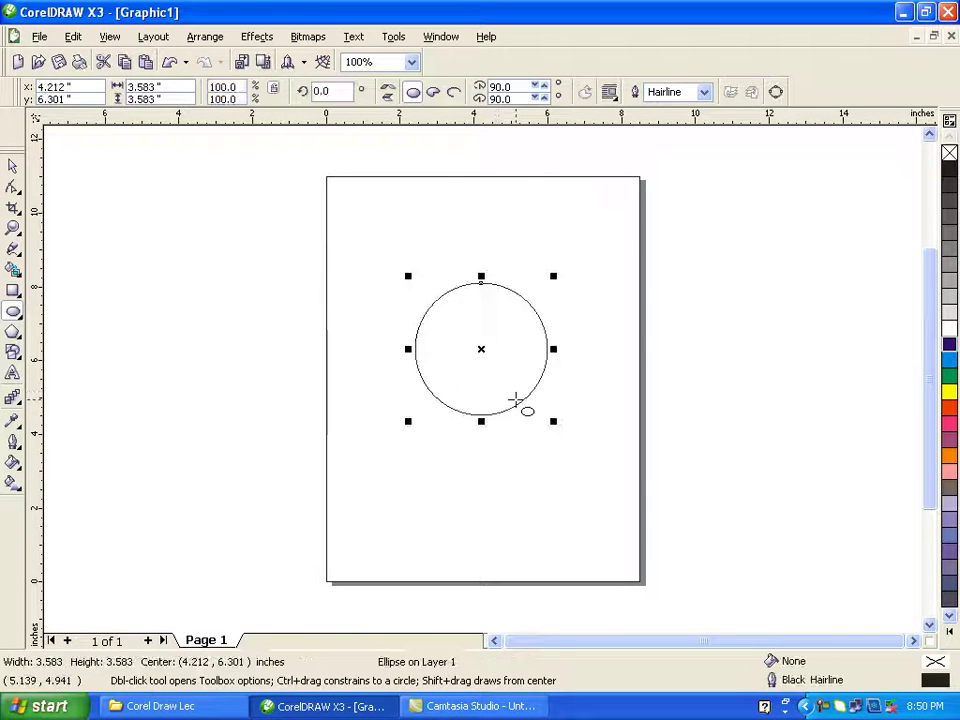
{"action": "left_click", "coordinate": [704, 94]}
{"action": "left_click", "coordinate": [679, 210]}
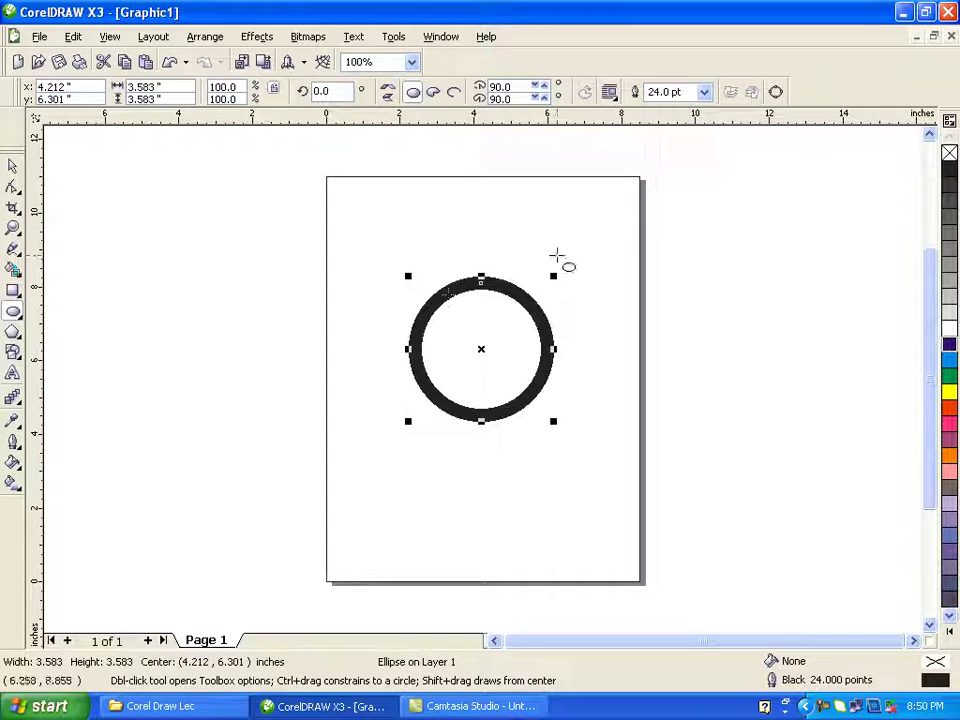
Step: Examine the circle's thick outline close up in Enhanced view, and delete the circle
{"action": "key", "text": "shift+F2"}
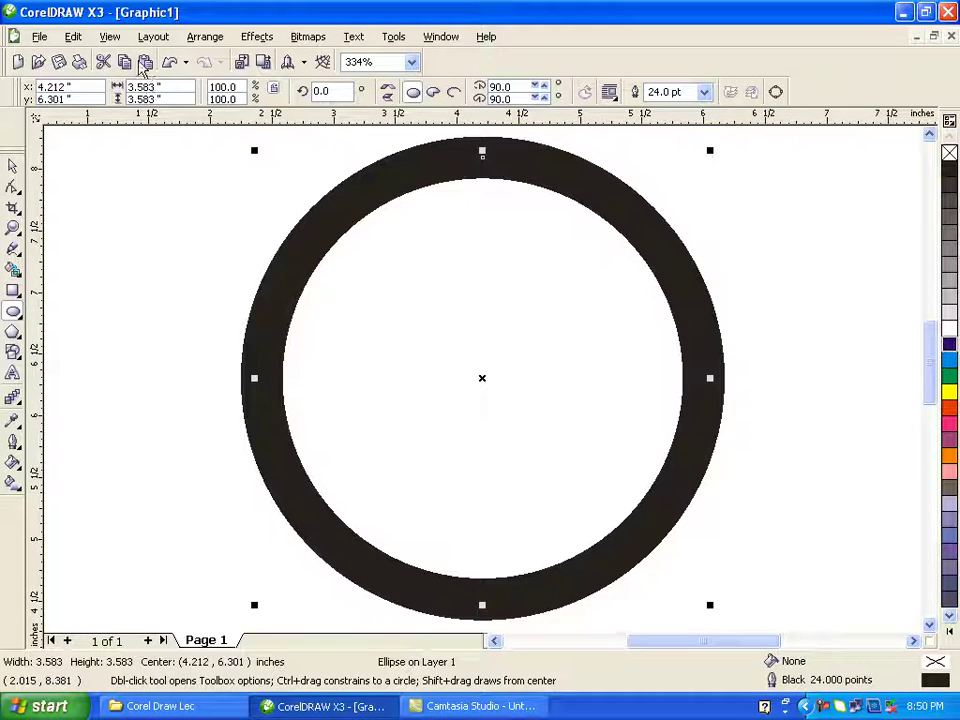
{"action": "left_click", "coordinate": [110, 36]}
{"action": "left_click", "coordinate": [138, 130]}
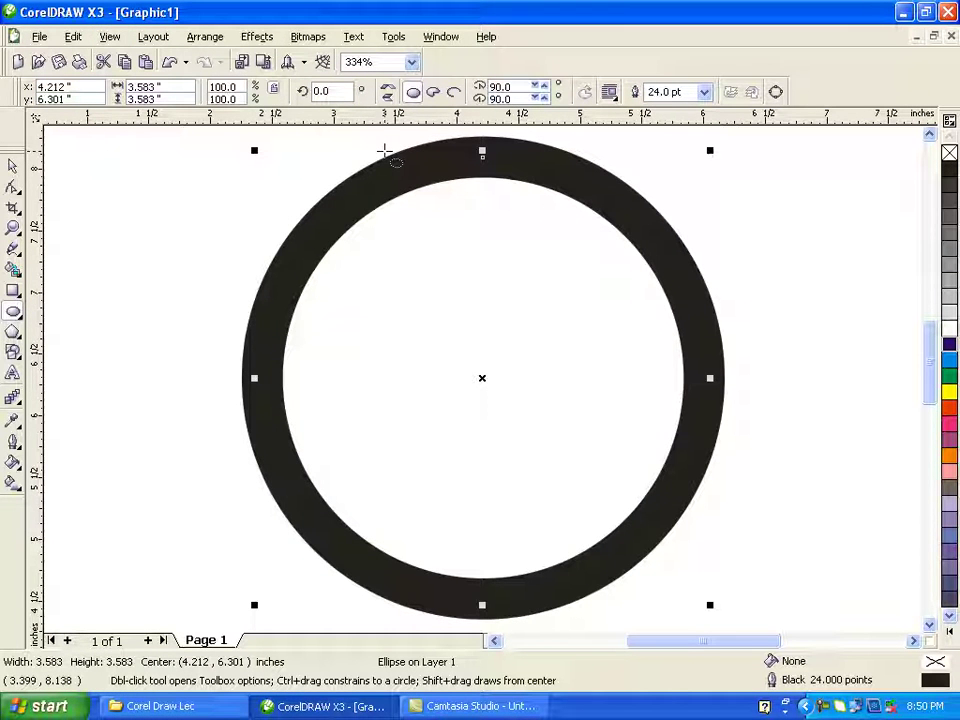
{"action": "key", "text": "F3"}
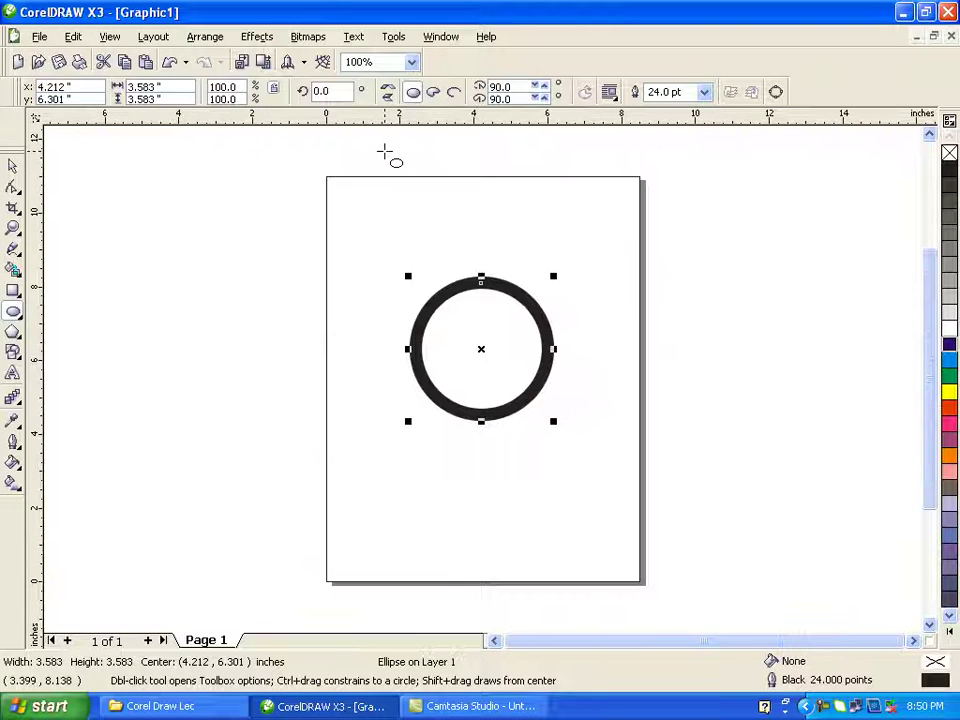
{"action": "key", "text": "Delete"}
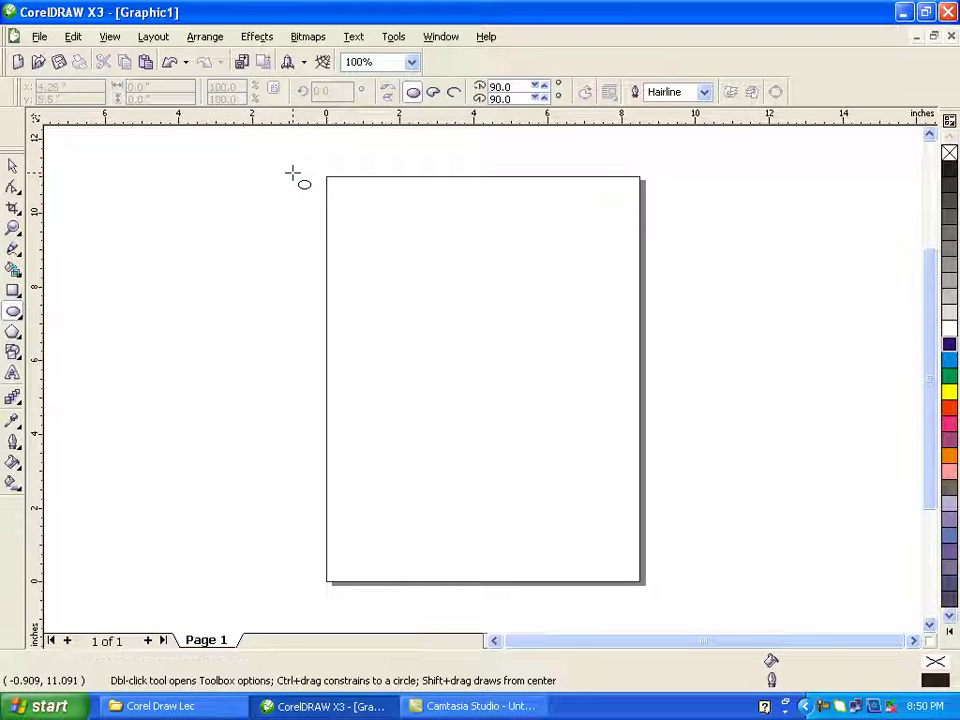
Step: Display the empty page in full-screen preview and return to the normal workspace
{"action": "left_click", "coordinate": [111, 46]}
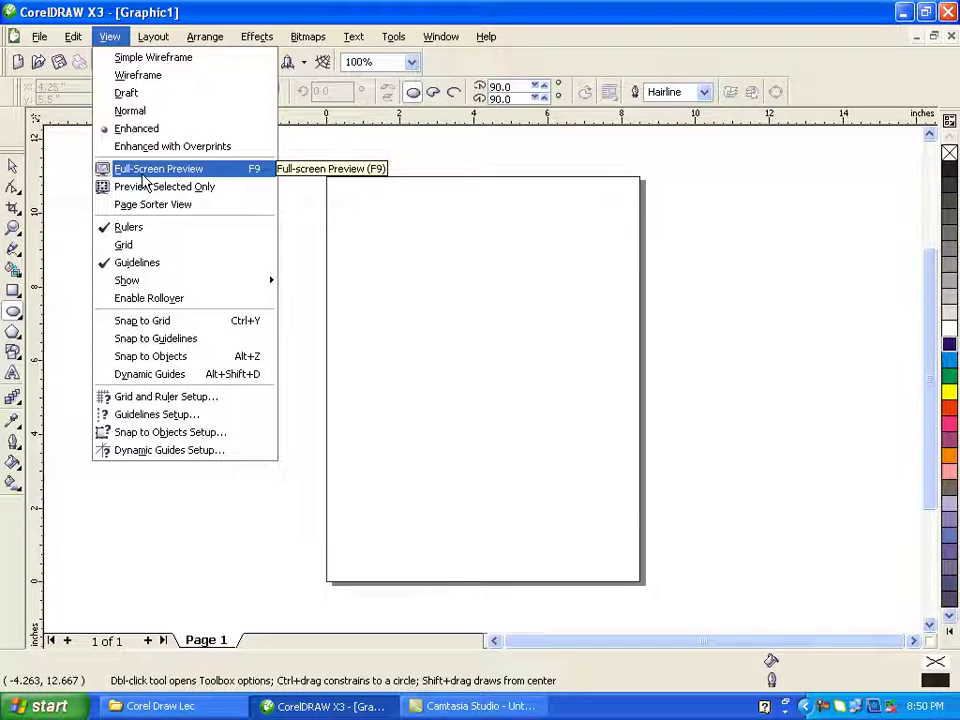
{"action": "left_click", "coordinate": [150, 169]}
{"action": "left_click", "coordinate": [141, 174]}
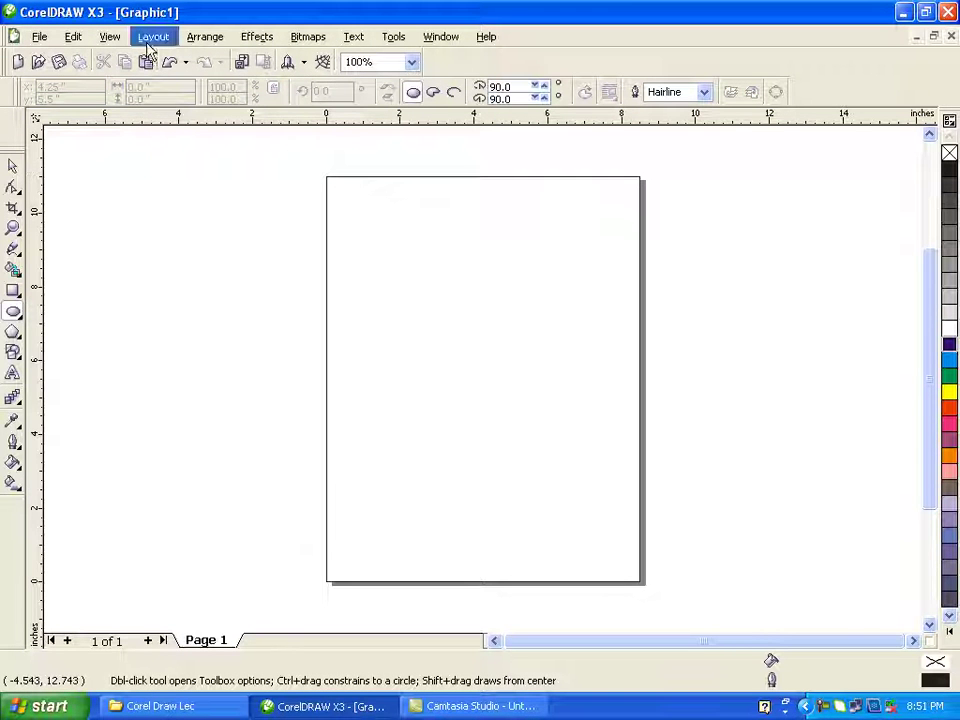
Step: Hide the rulers and show them again
{"action": "left_click", "coordinate": [116, 41]}
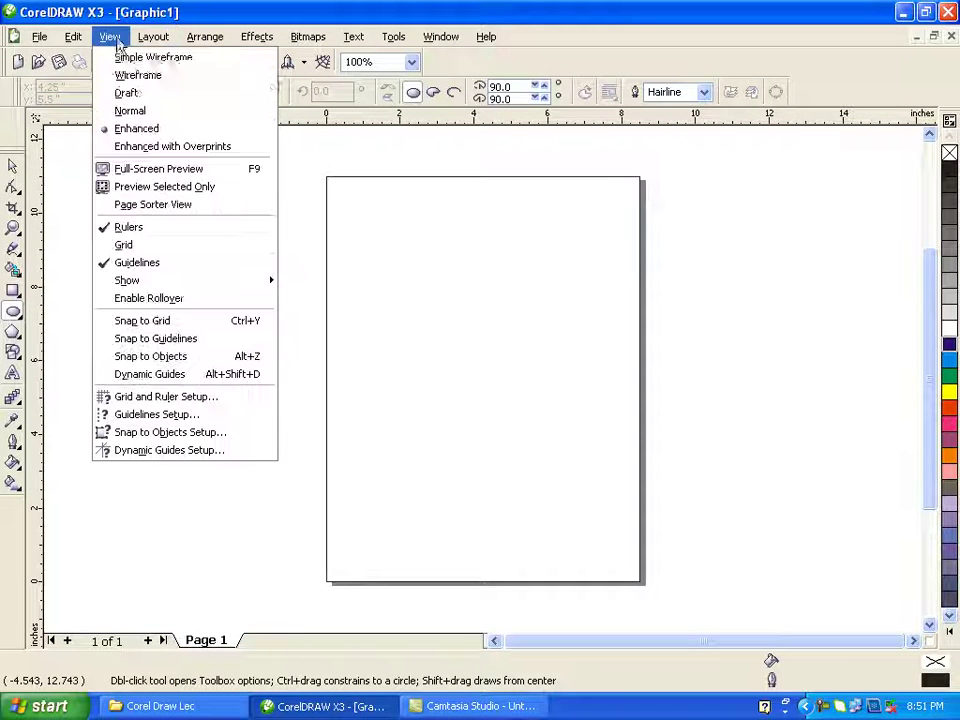
{"action": "left_click", "coordinate": [160, 231]}
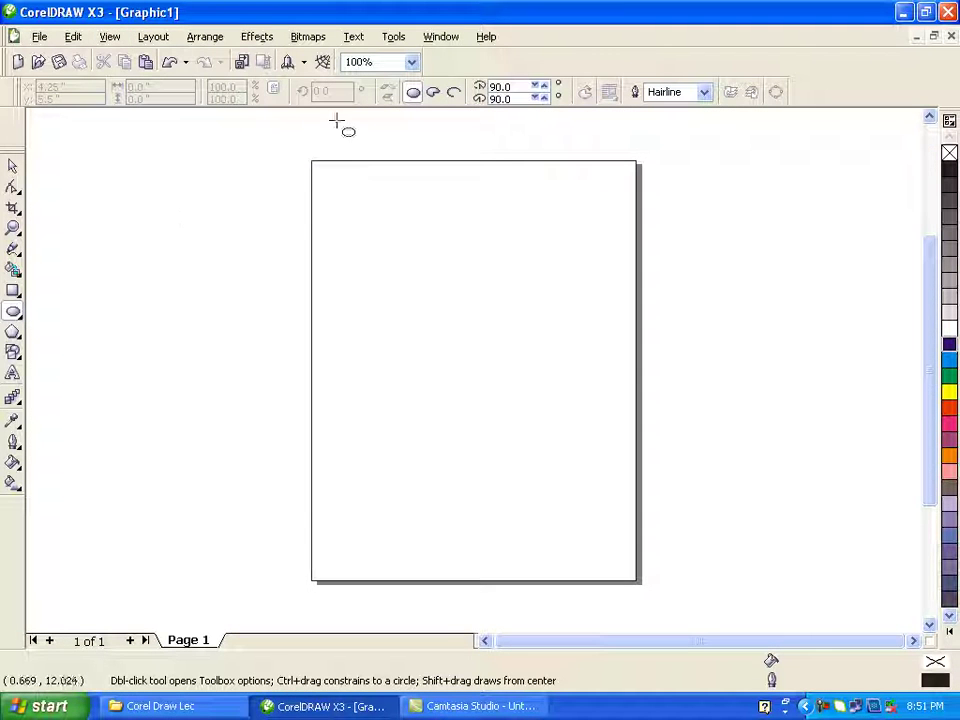
{"action": "left_click", "coordinate": [110, 37]}
{"action": "left_click", "coordinate": [157, 238]}
Step: Show the grid and hide it again
{"action": "left_click", "coordinate": [110, 37]}
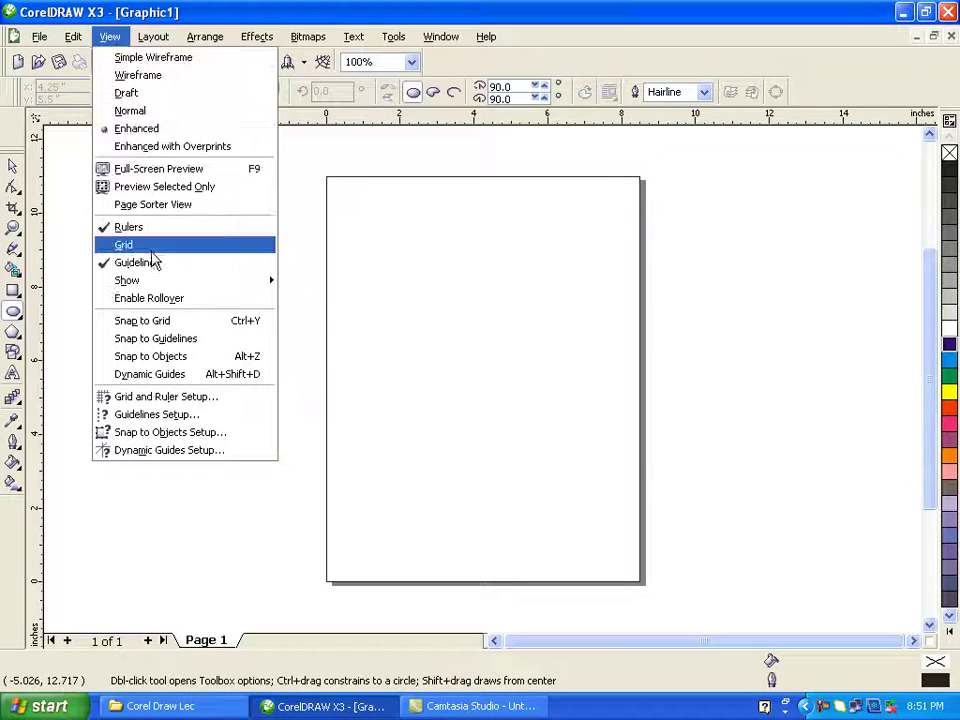
{"action": "left_click", "coordinate": [153, 250]}
{"action": "left_click", "coordinate": [110, 37]}
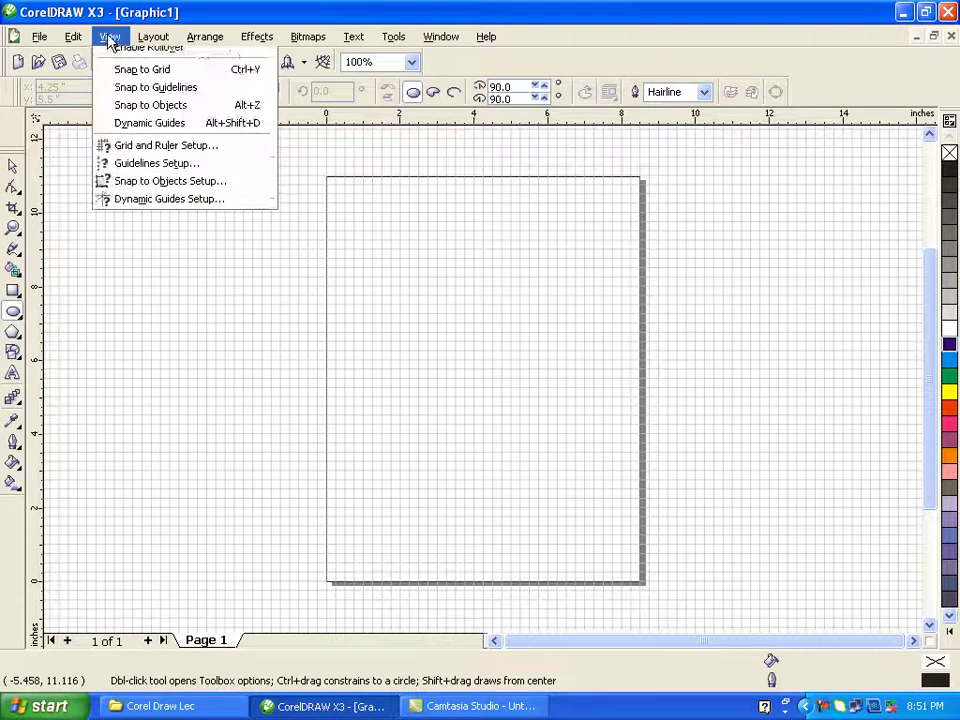
{"action": "left_click", "coordinate": [153, 246]}
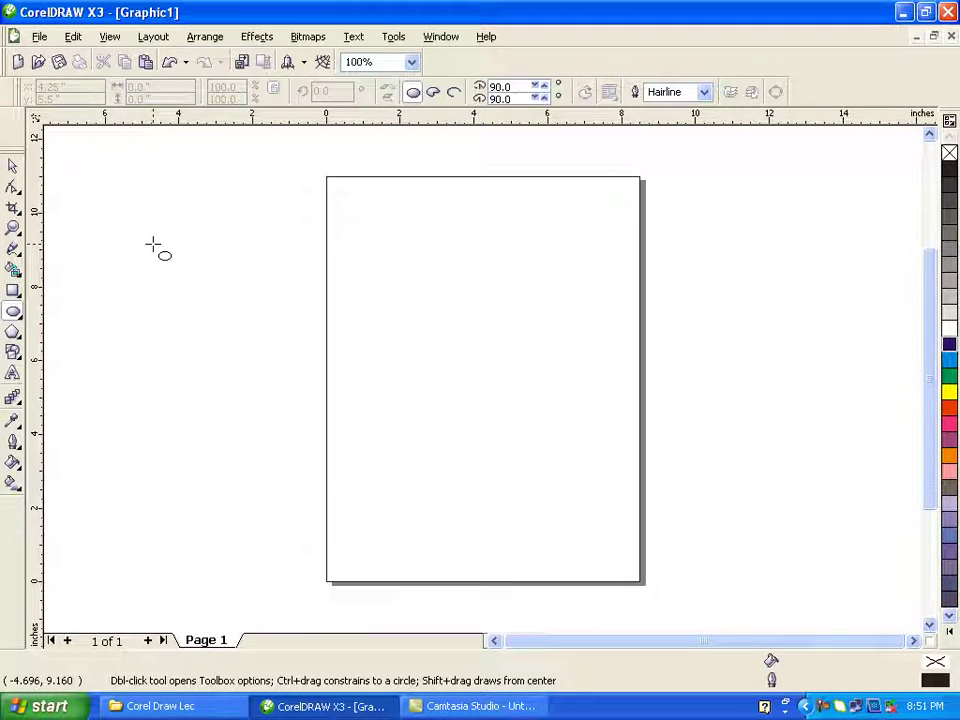
Step: Place two horizontal guidelines at about 9.3 and 7.2 inches, and delete both
{"action": "left_click", "coordinate": [12, 165]}
{"action": "left_click_drag", "start_coordinate": [221, 127], "coordinate": [253, 238]}
{"action": "left_click_drag", "start_coordinate": [289, 122], "coordinate": [316, 316]}
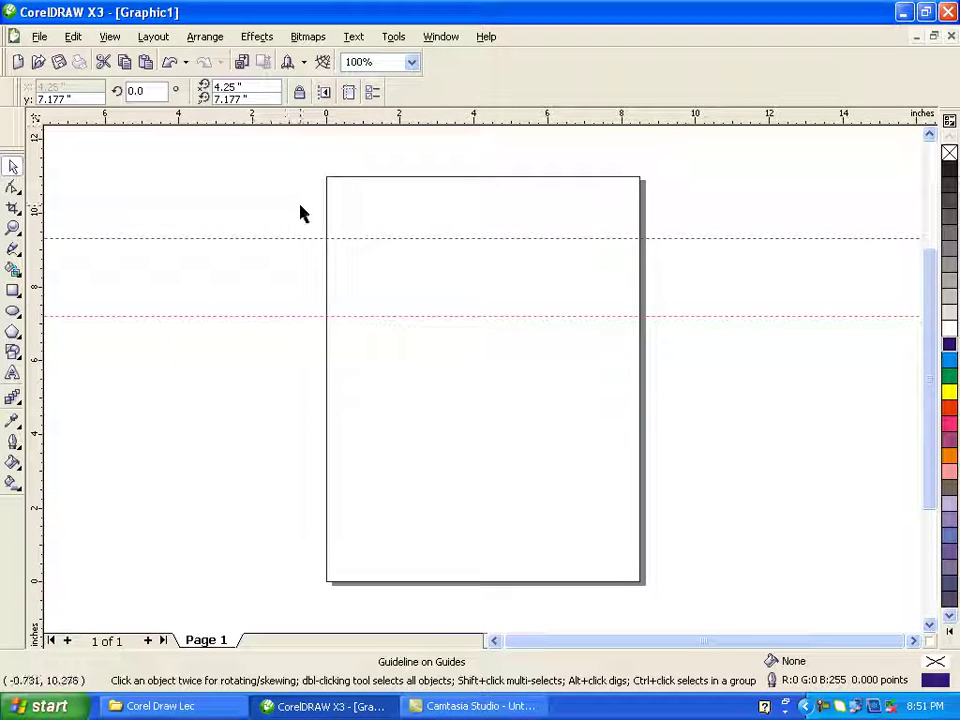
{"action": "key", "text": "ctrl+a"}
{"action": "key", "text": "Delete"}
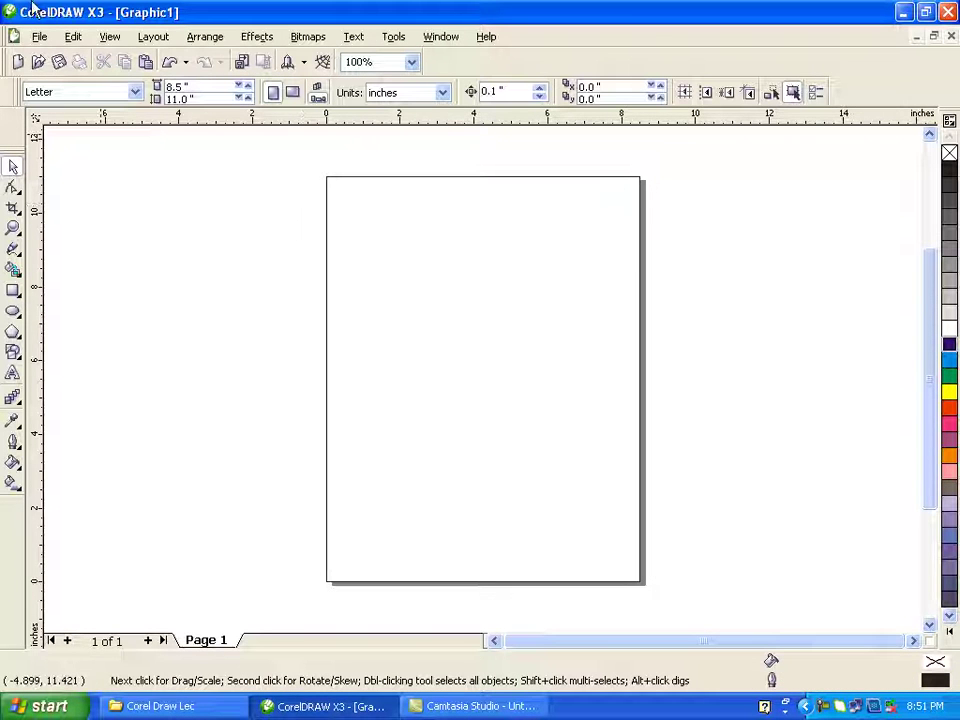
Step: Hide the guidelines and place three horizontal ones at about 8.4, 5.9 and 3.0 inches
{"action": "left_click", "coordinate": [110, 36]}
{"action": "left_click", "coordinate": [146, 263]}
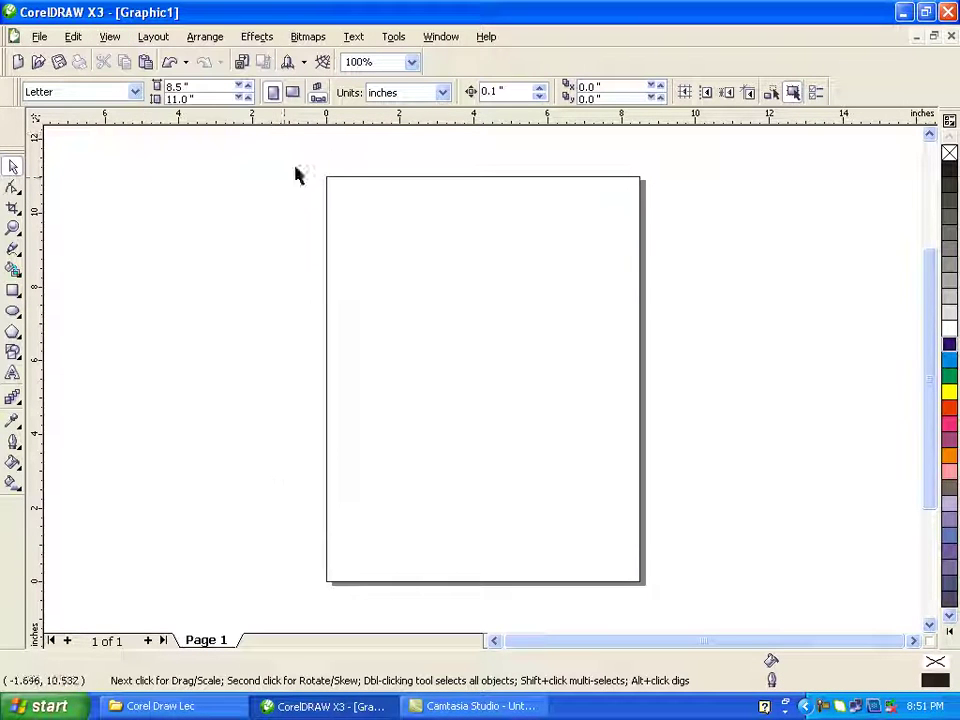
{"action": "left_click_drag", "start_coordinate": [330, 118], "coordinate": [364, 276]}
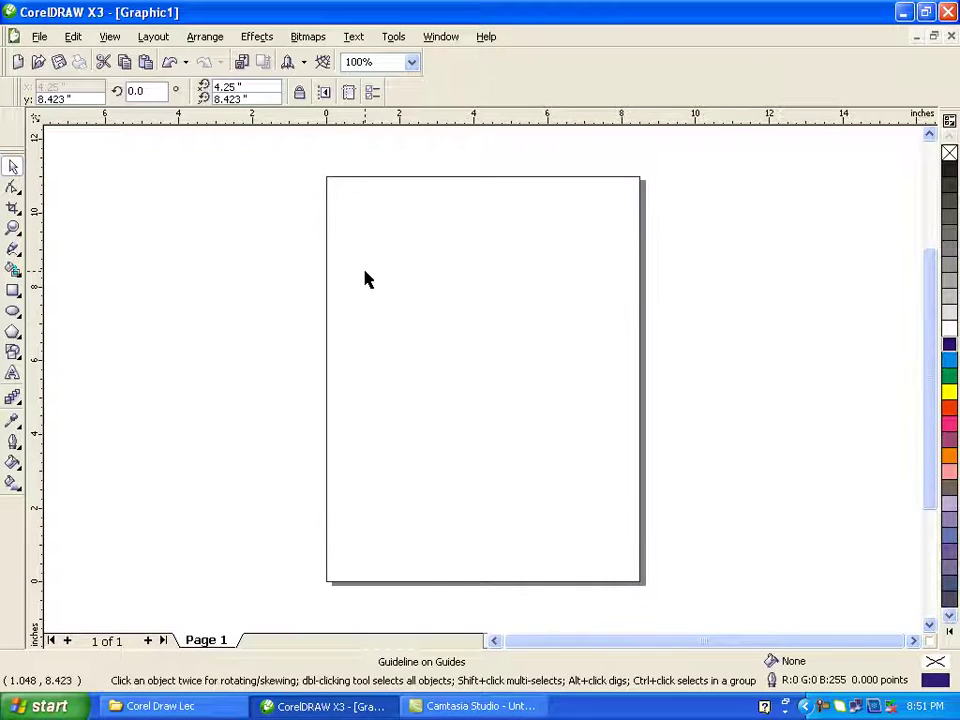
{"action": "left_click_drag", "start_coordinate": [382, 126], "coordinate": [429, 369]}
{"action": "left_click_drag", "start_coordinate": [415, 122], "coordinate": [444, 480]}
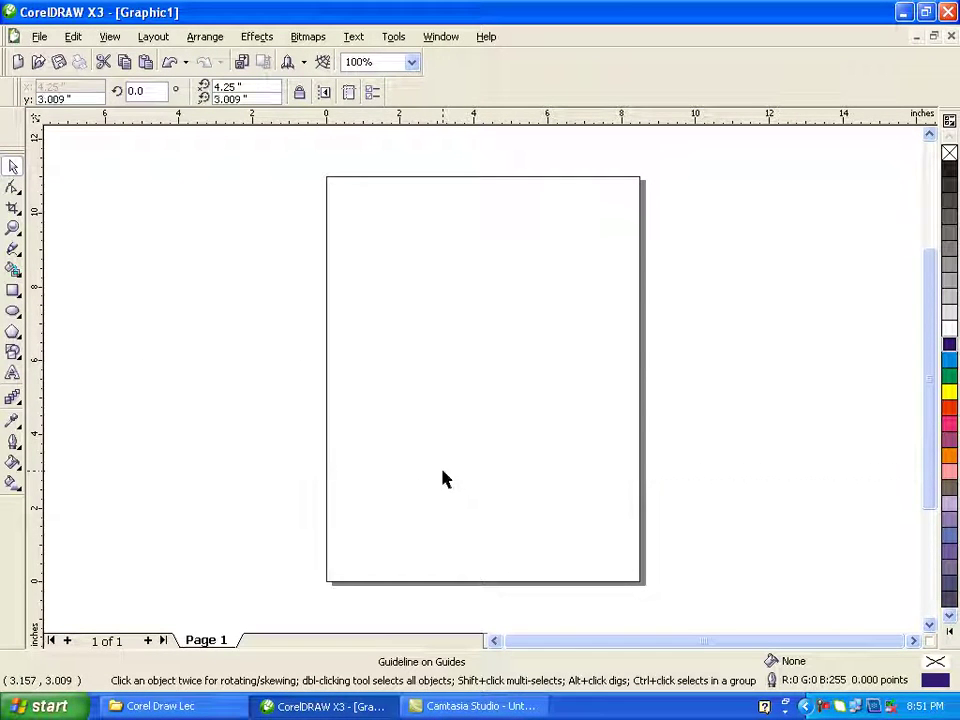
Step: Turn the guideline display back on and delete all three horizontal guidelines
{"action": "left_click", "coordinate": [110, 38]}
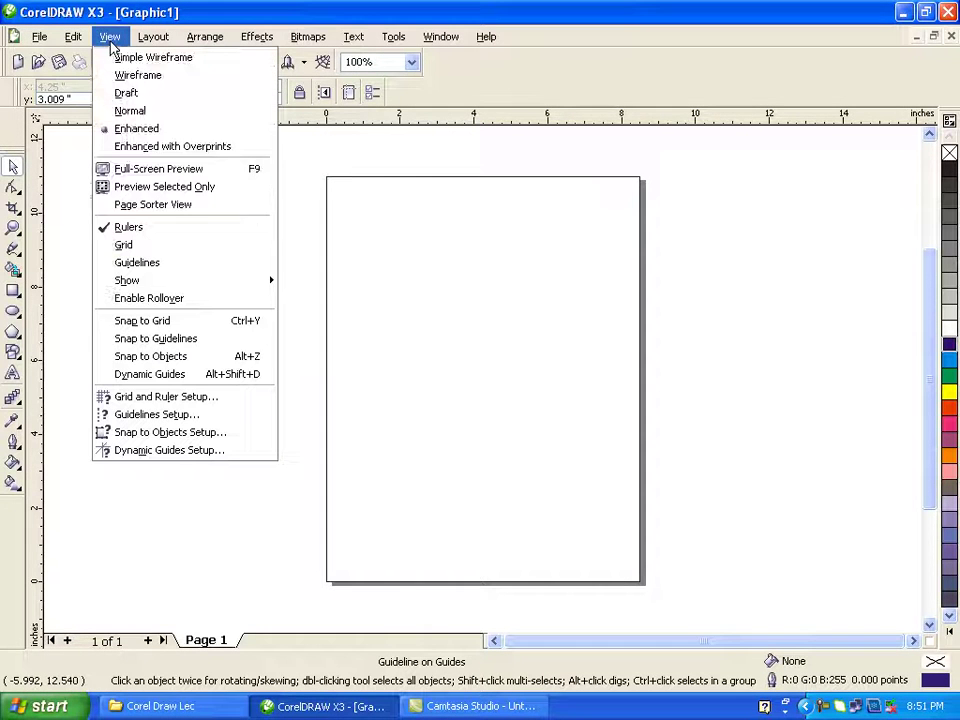
{"action": "left_click", "coordinate": [166, 266]}
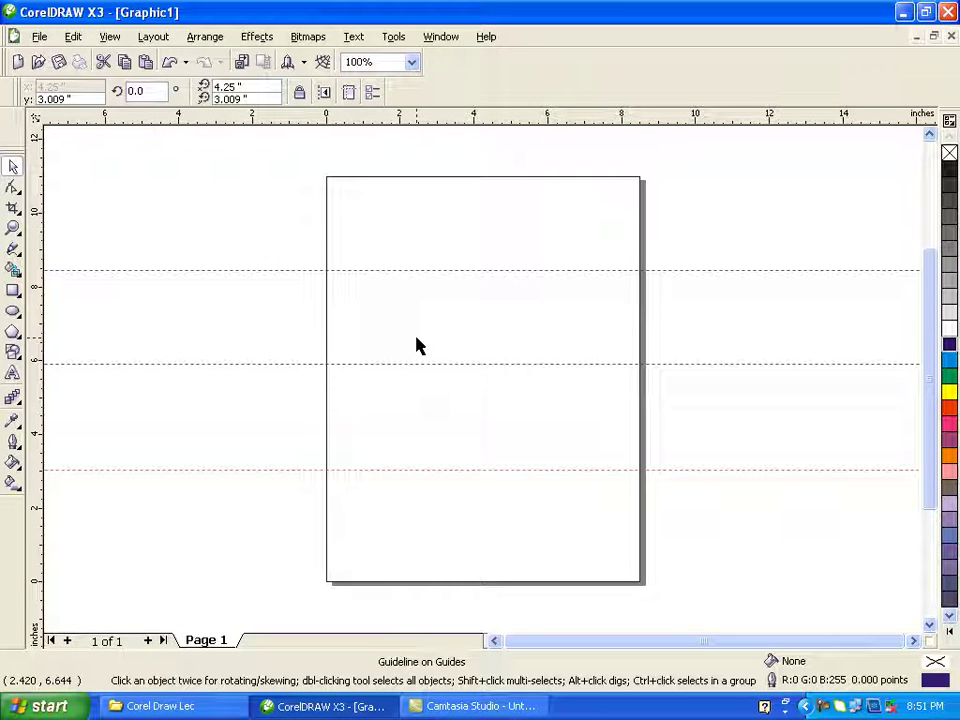
{"action": "key", "text": "ctrl+a"}
{"action": "key", "text": "Delete"}
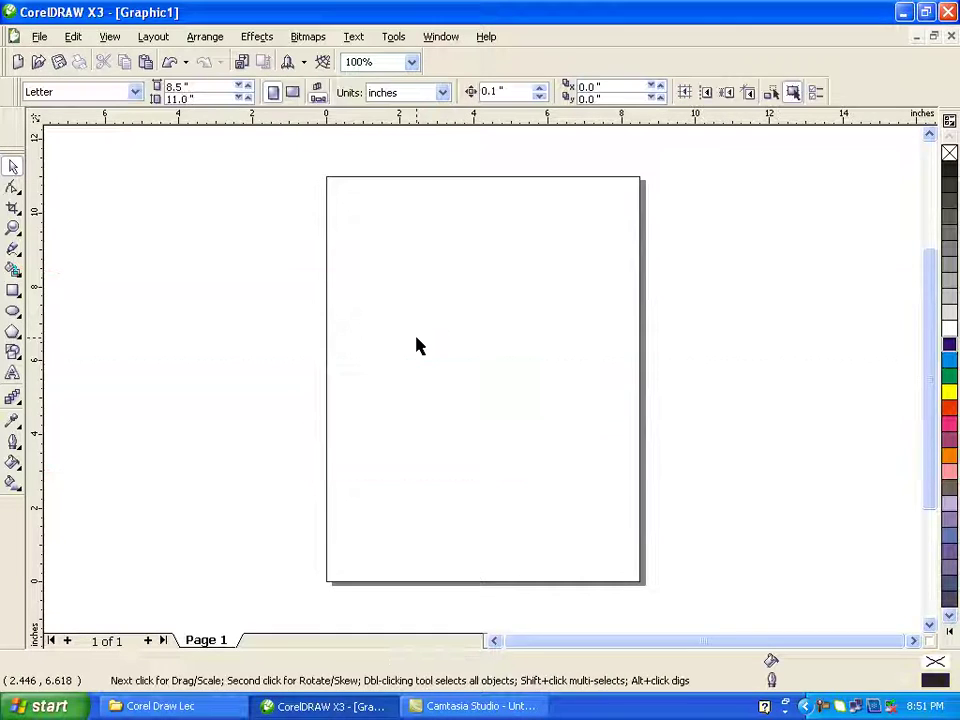
Step: Rename the current page with the person's first name
{"action": "left_click", "coordinate": [108, 38]}
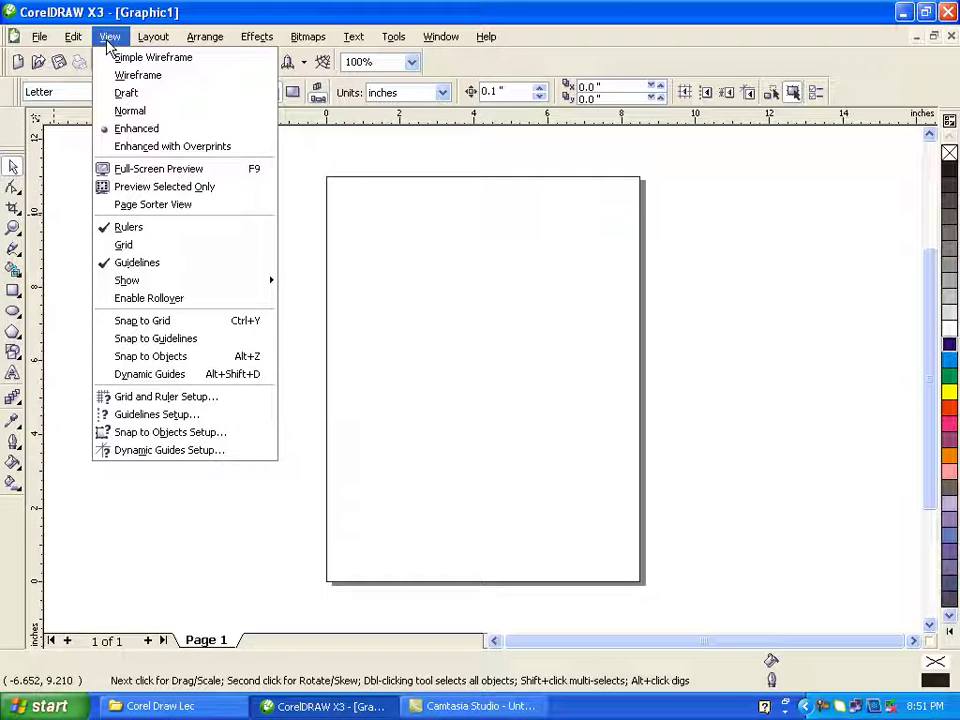
{"action": "mouse_move", "coordinate": [151, 44]}
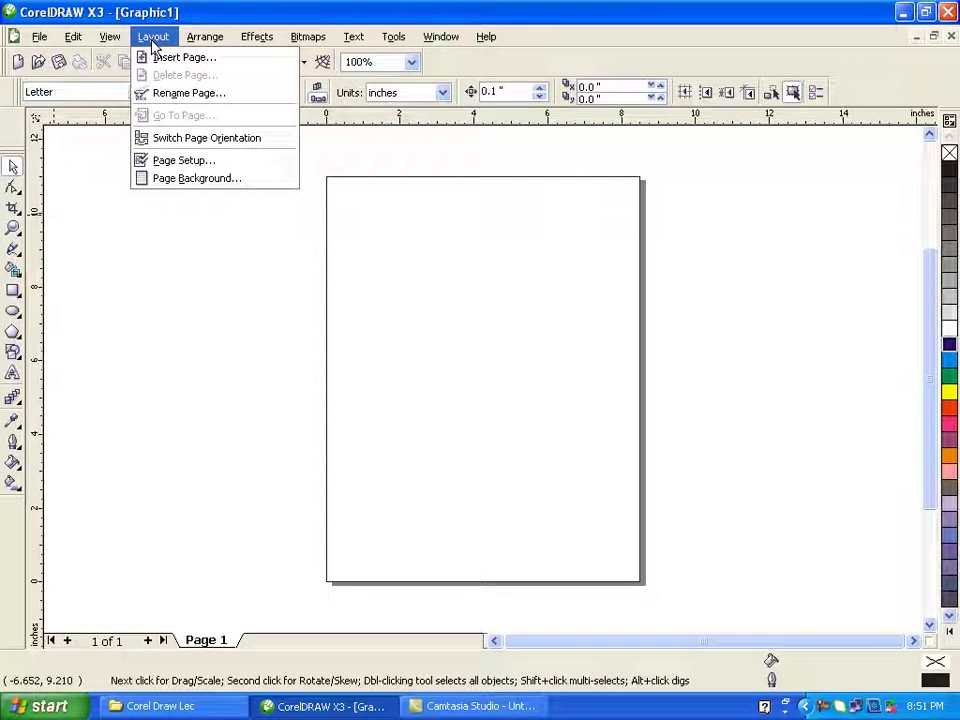
{"action": "left_click", "coordinate": [172, 95]}
{"action": "type", "text": "zain"}
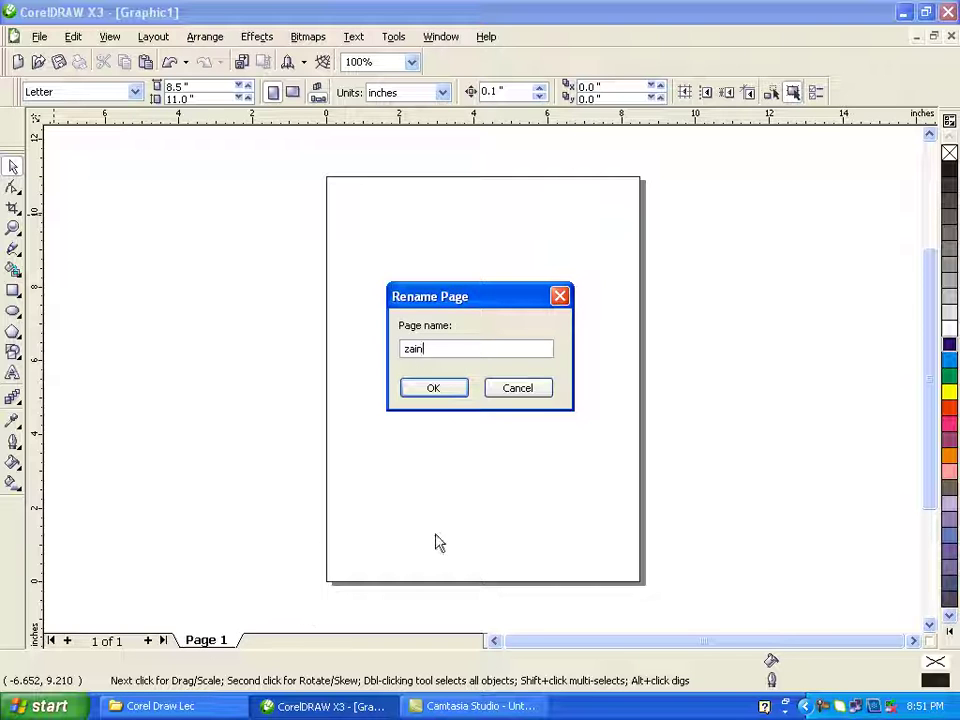
{"action": "left_click", "coordinate": [433, 389]}
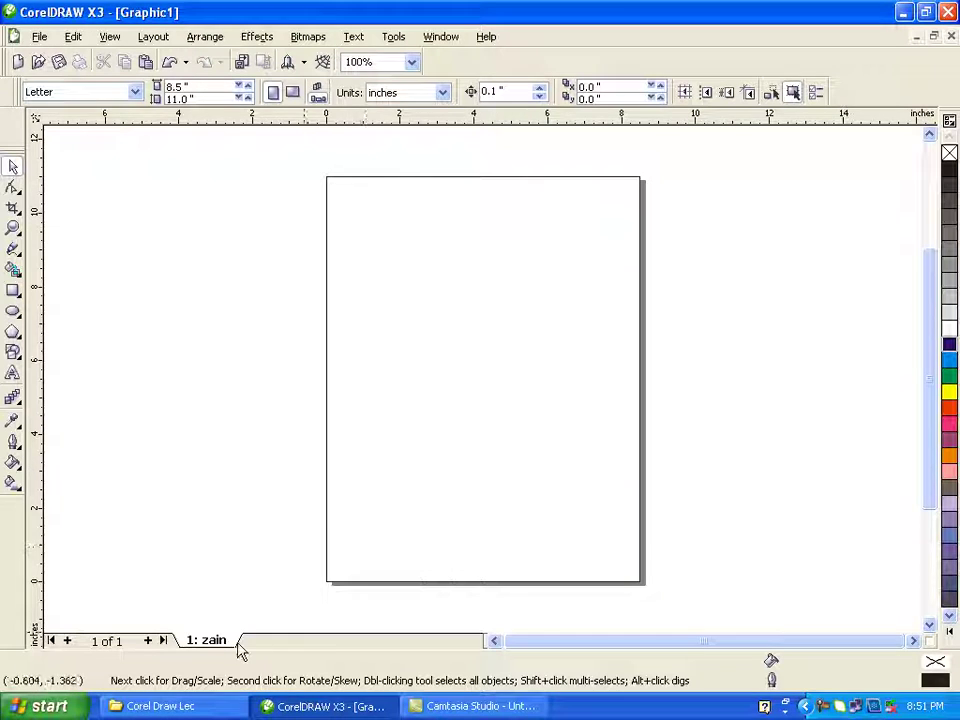
Step: Switch the page orientation to landscape and return it to portrait, twice
{"action": "left_click", "coordinate": [150, 38]}
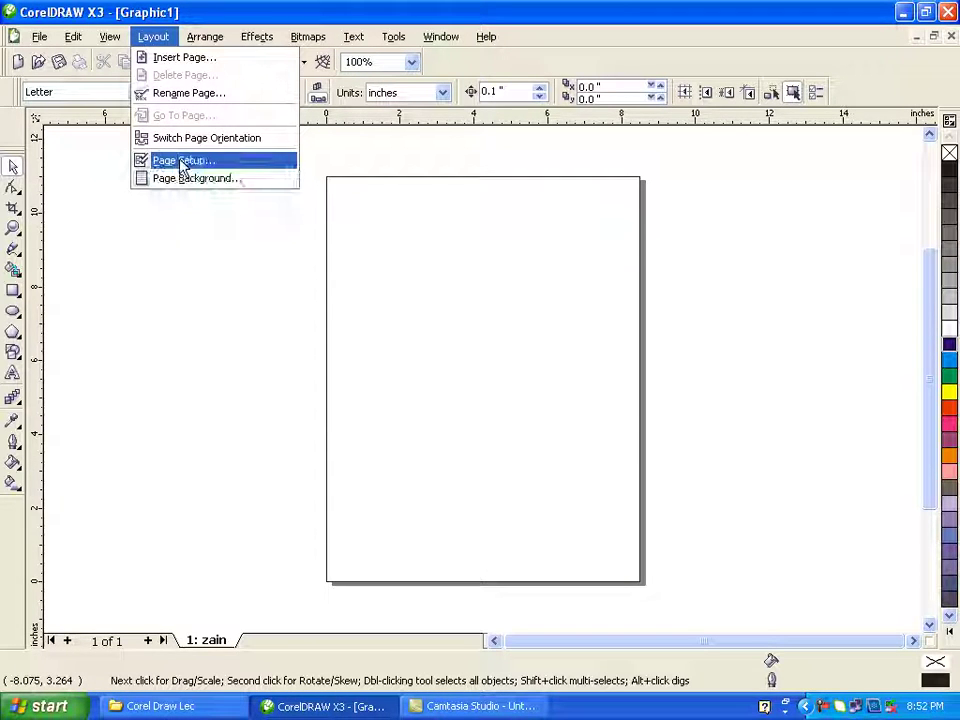
{"action": "left_click", "coordinate": [185, 140]}
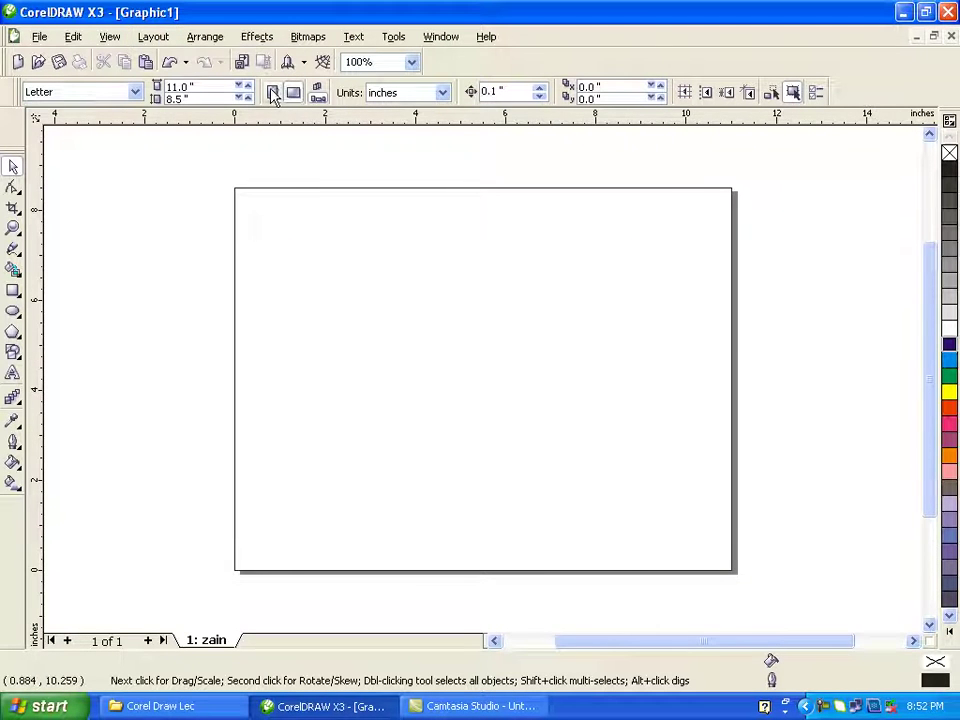
{"action": "left_click", "coordinate": [272, 93]}
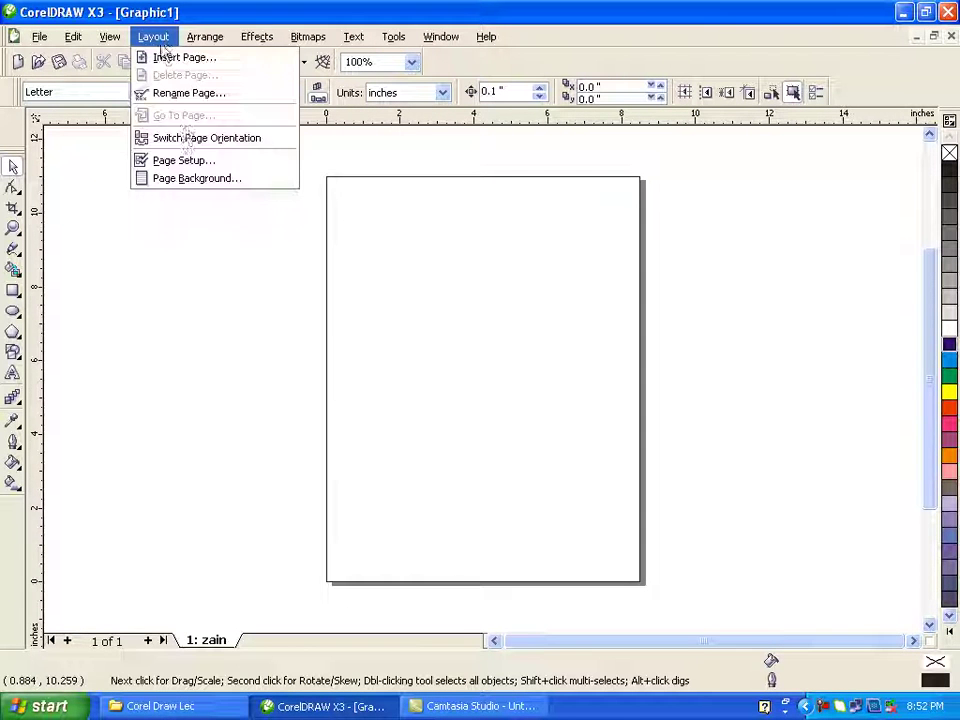
{"action": "left_click", "coordinate": [195, 139]}
{"action": "left_click", "coordinate": [270, 95]}
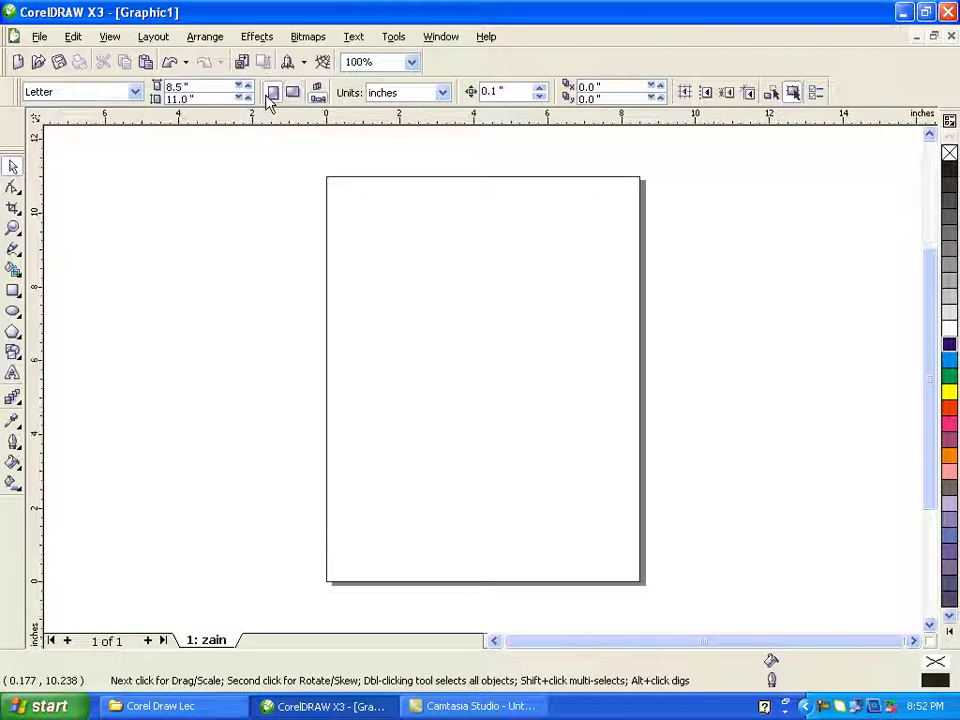
{"action": "left_click", "coordinate": [200, 40]}
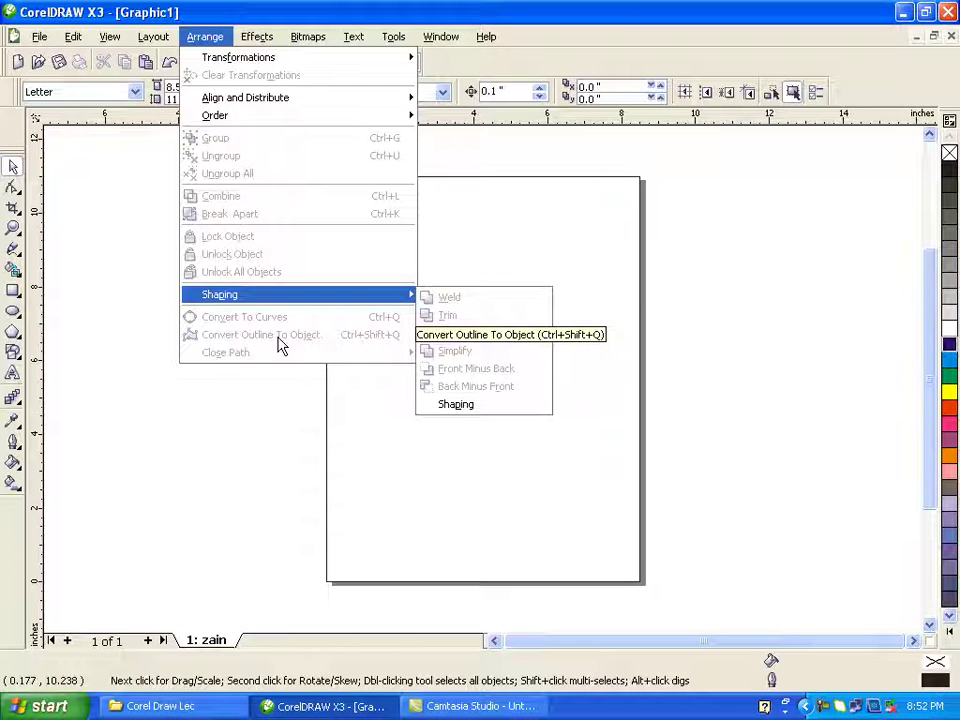
{"action": "left_click", "coordinate": [101, 349]}
Step: Draw a circle about 4.24 inches in diameter near the page's middle and set its outline width to 24 pt
{"action": "left_click", "coordinate": [13, 312]}
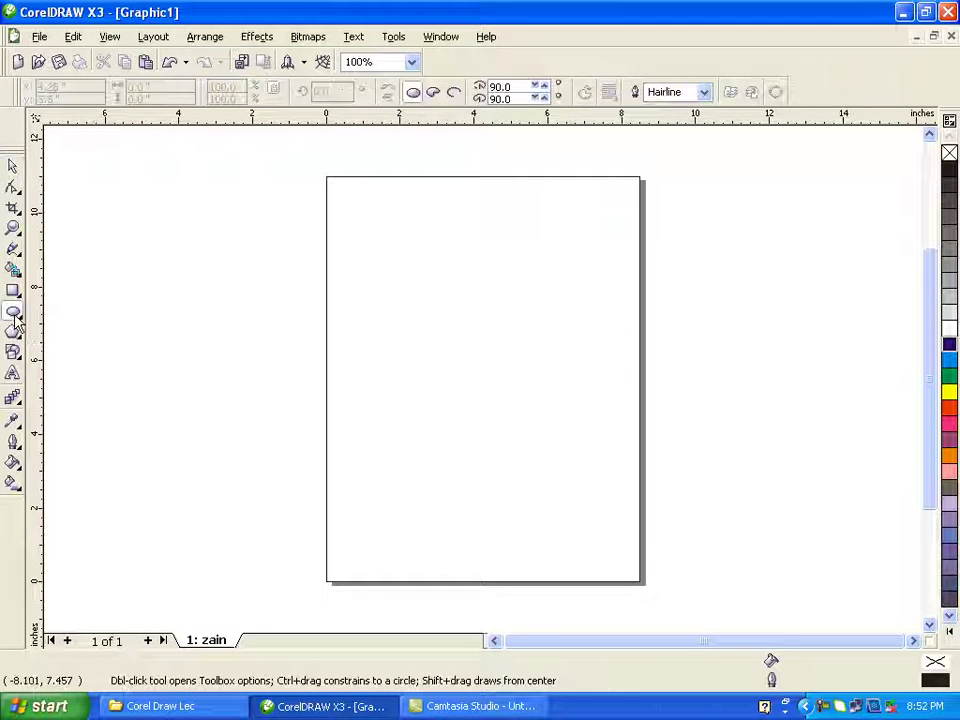
{"action": "left_click_drag", "start_coordinate": [418, 272], "coordinate": [555, 433]}
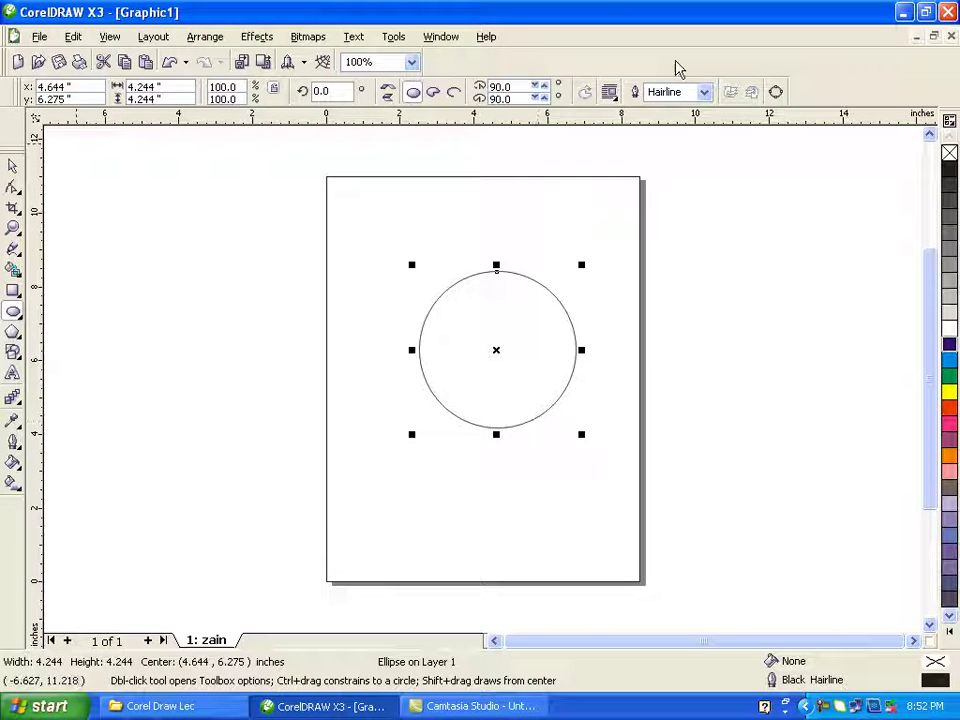
{"action": "left_click", "coordinate": [704, 93]}
{"action": "left_click", "coordinate": [678, 209]}
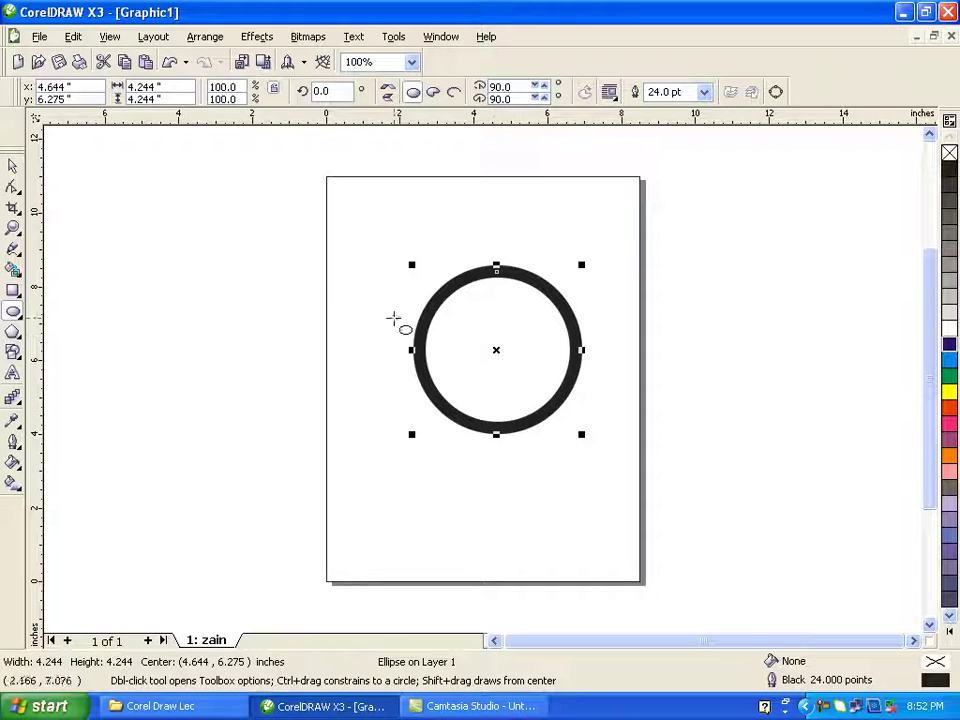
Step: Fill the circle yellow and move its center to about x 3.83, y 7.14 inches
{"action": "left_click", "coordinate": [13, 166]}
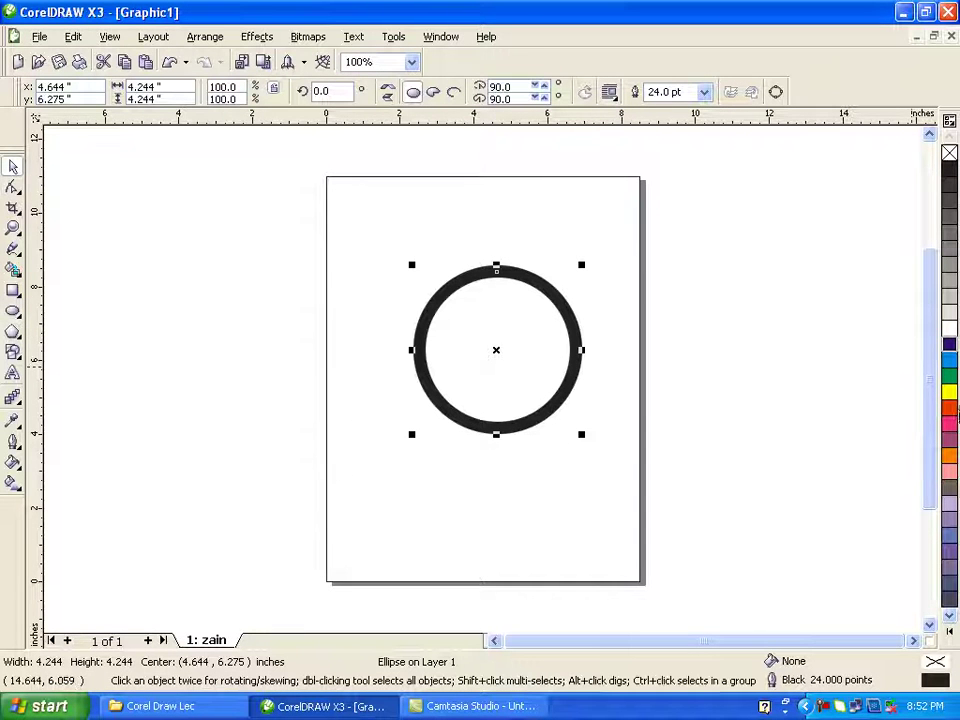
{"action": "left_click", "coordinate": [949, 391]}
{"action": "left_click_drag", "start_coordinate": [494, 347], "coordinate": [463, 316]}
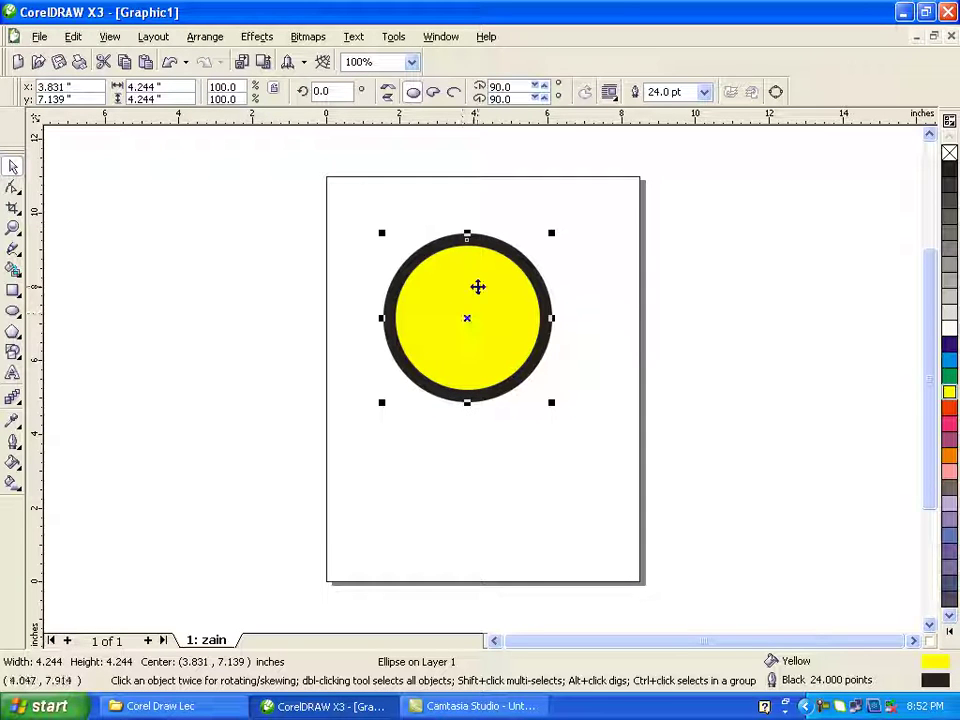
Step: Replace the circle's fill with a linear fountain fill preset blending pink, blue and teal
{"action": "key", "text": "F11"}
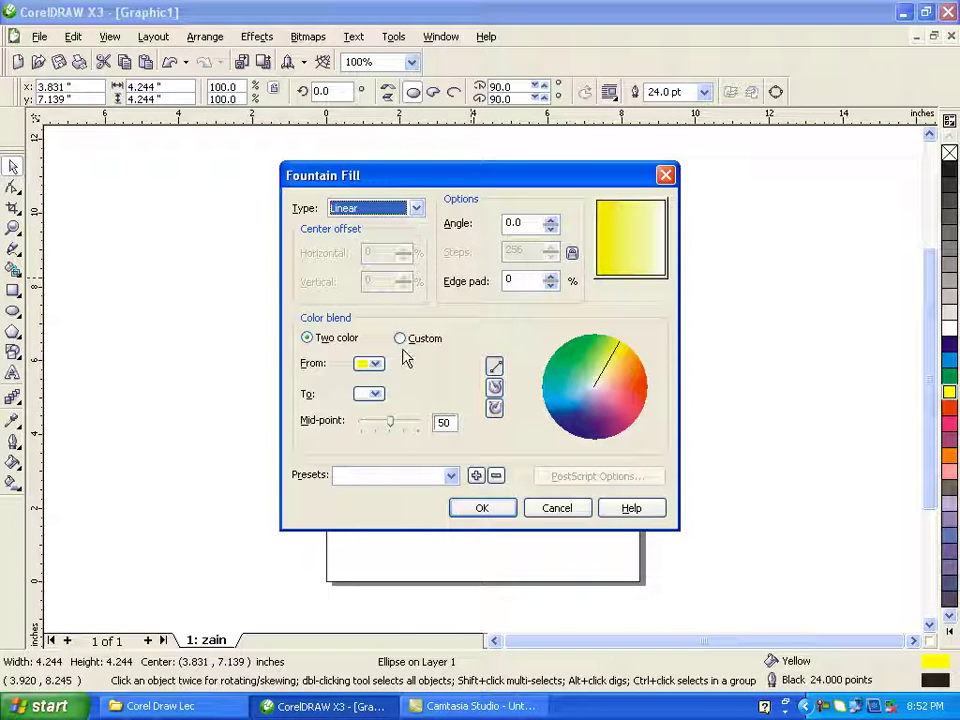
{"action": "left_click", "coordinate": [452, 476]}
{"action": "left_click", "coordinate": [418, 424]}
{"action": "left_click", "coordinate": [482, 507]}
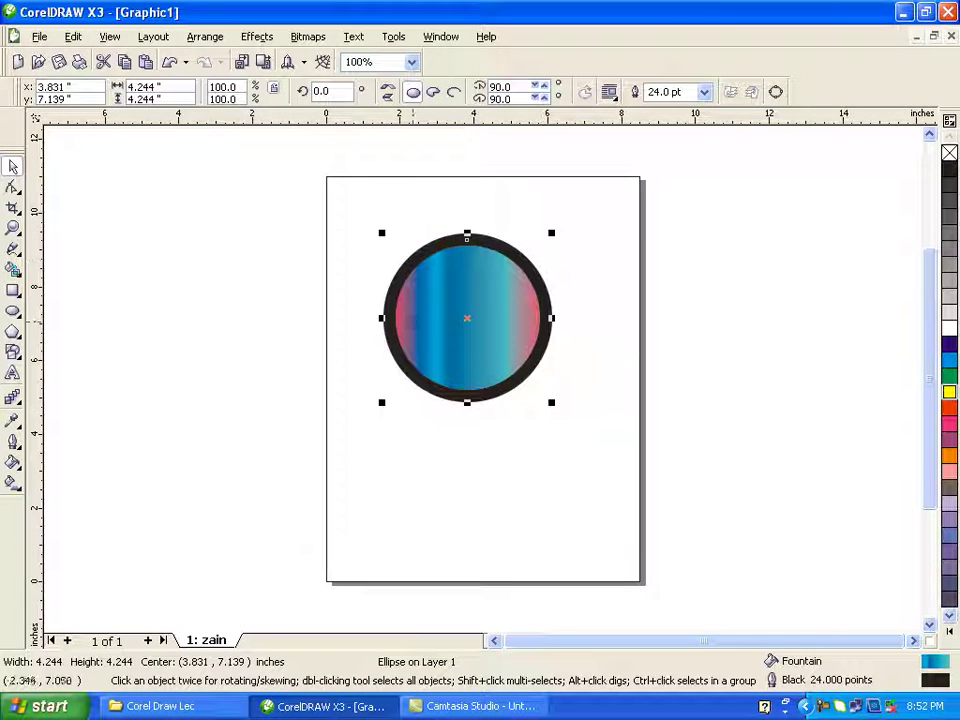
Step: Set the circle's outline width to 30 pt in the Outline Pen settings
{"action": "key", "text": "F12"}
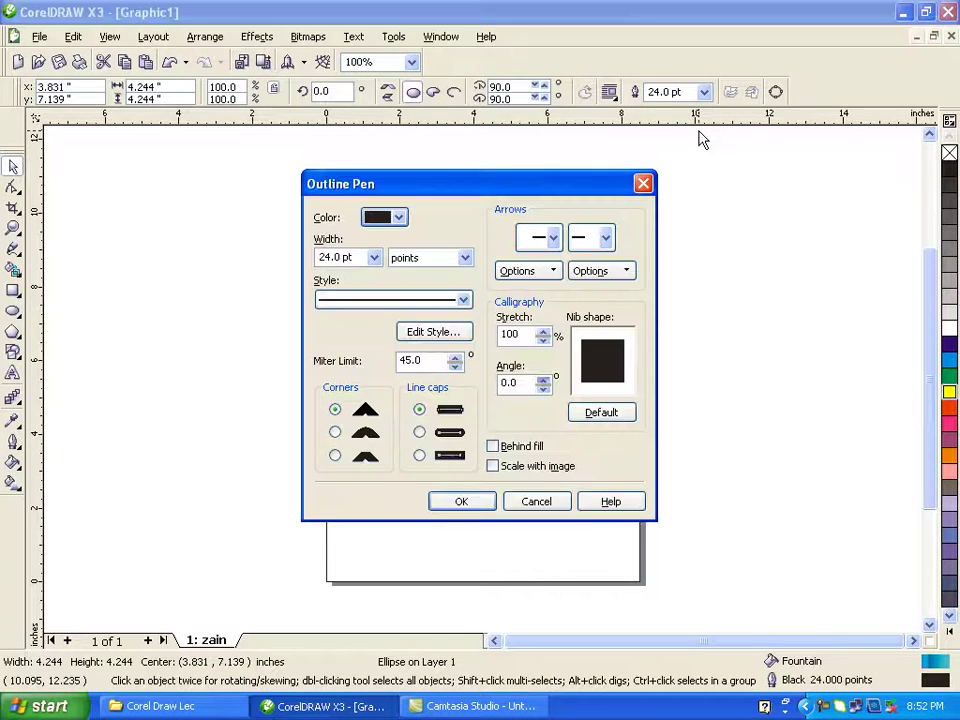
{"action": "type", "text": "30"}
{"action": "key", "text": "Return"}
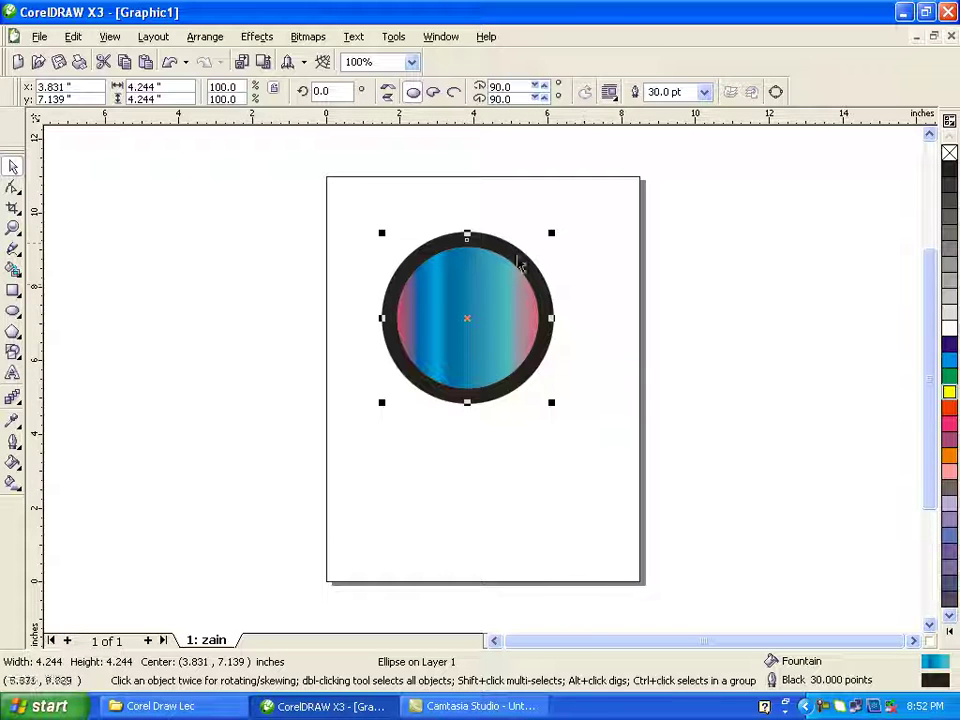
Step: Convert the circle's outline to an object and move the gradient-filled circle off the page to the right
{"action": "left_click", "coordinate": [203, 40]}
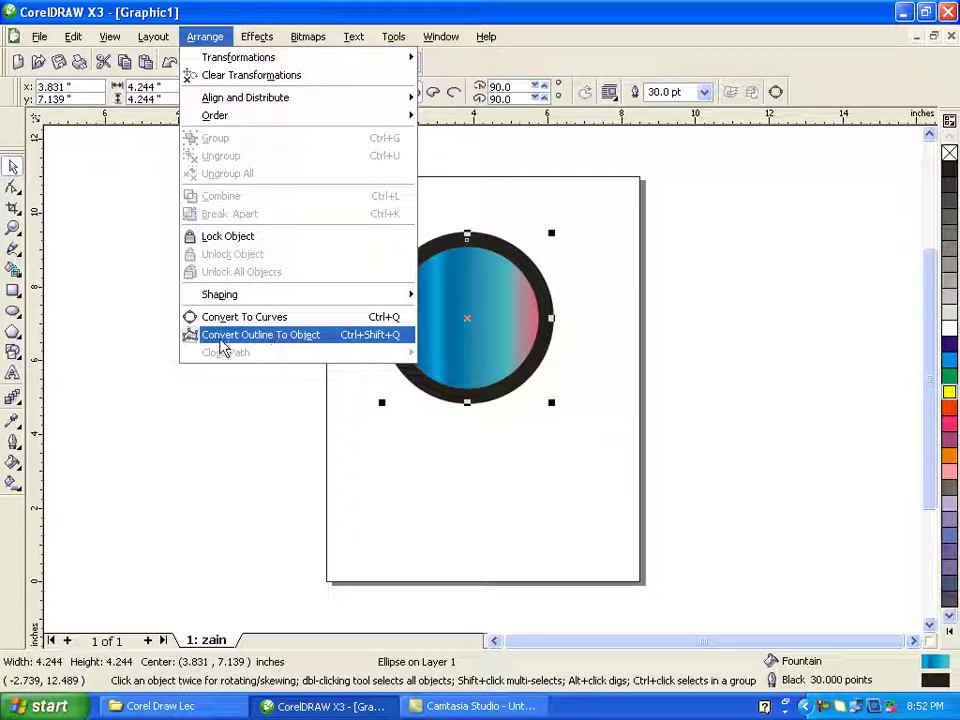
{"action": "left_click", "coordinate": [307, 345]}
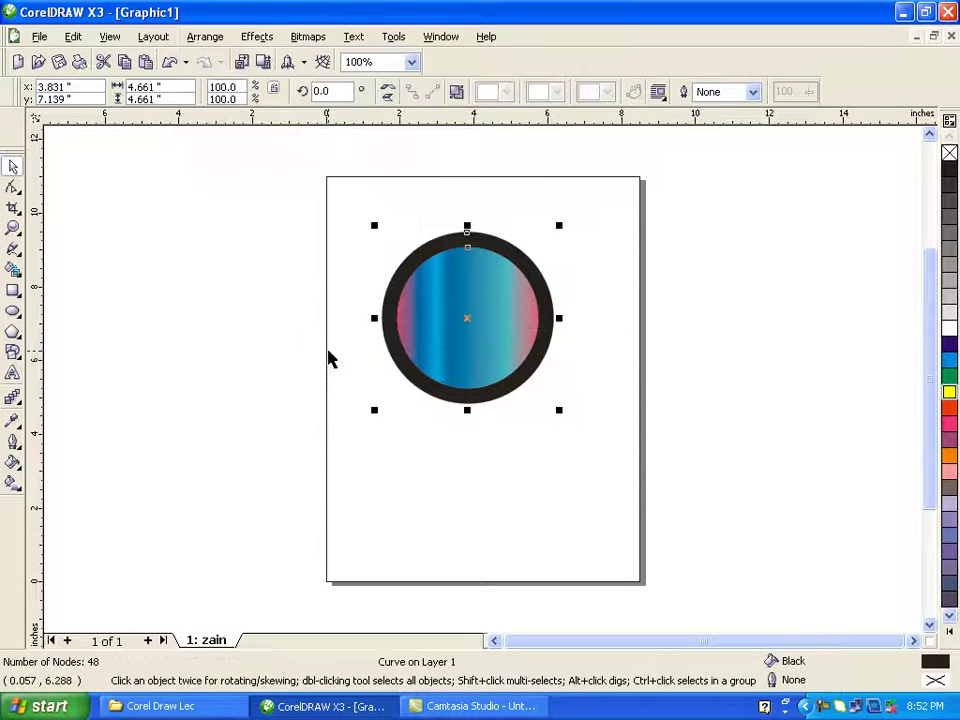
{"action": "left_click", "coordinate": [324, 349]}
{"action": "left_click_drag", "start_coordinate": [454, 339], "coordinate": [727, 332]}
Step: Fill the black ring with the Cylinder - 11 fountain preset and move its center to about x 1.93, y 7.09 inches
{"action": "left_click", "coordinate": [546, 332]}
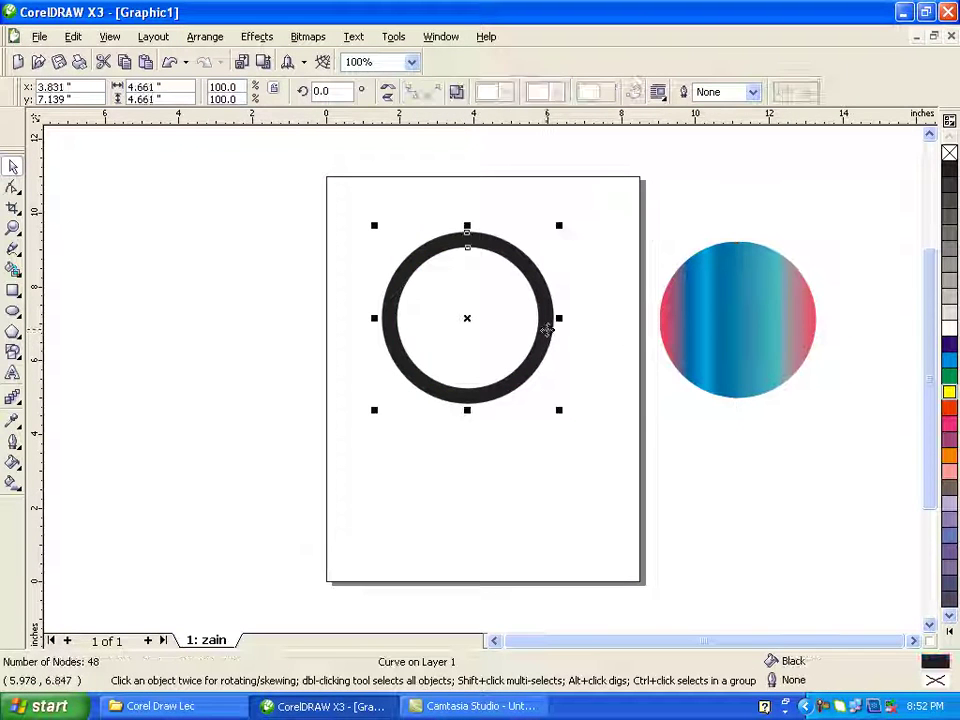
{"action": "key", "text": "F11"}
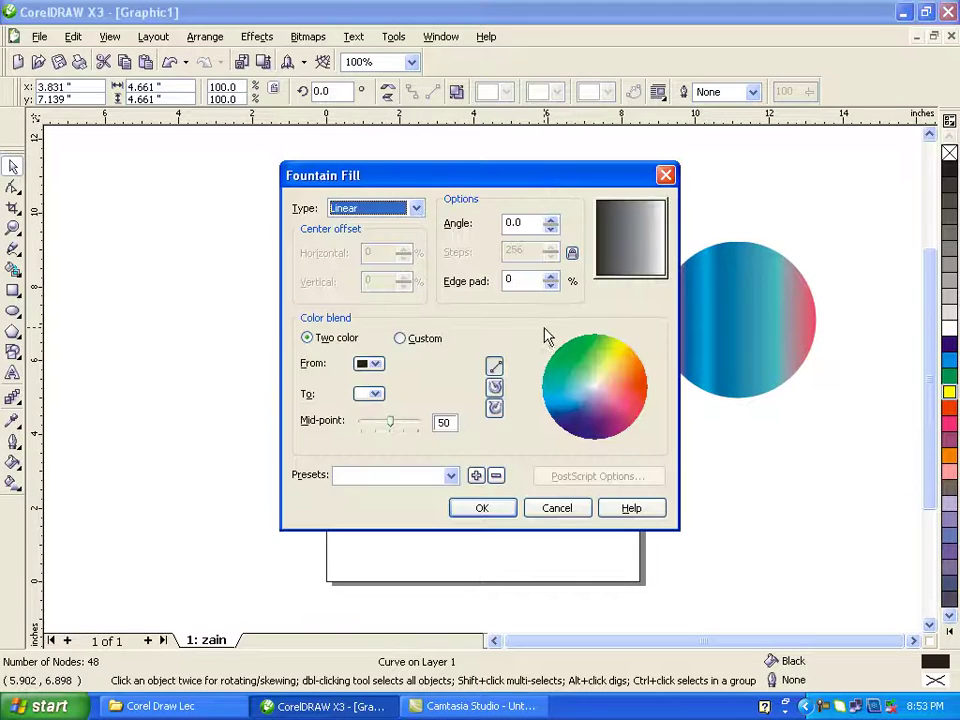
{"action": "left_click", "coordinate": [451, 476]}
{"action": "left_click", "coordinate": [427, 430]}
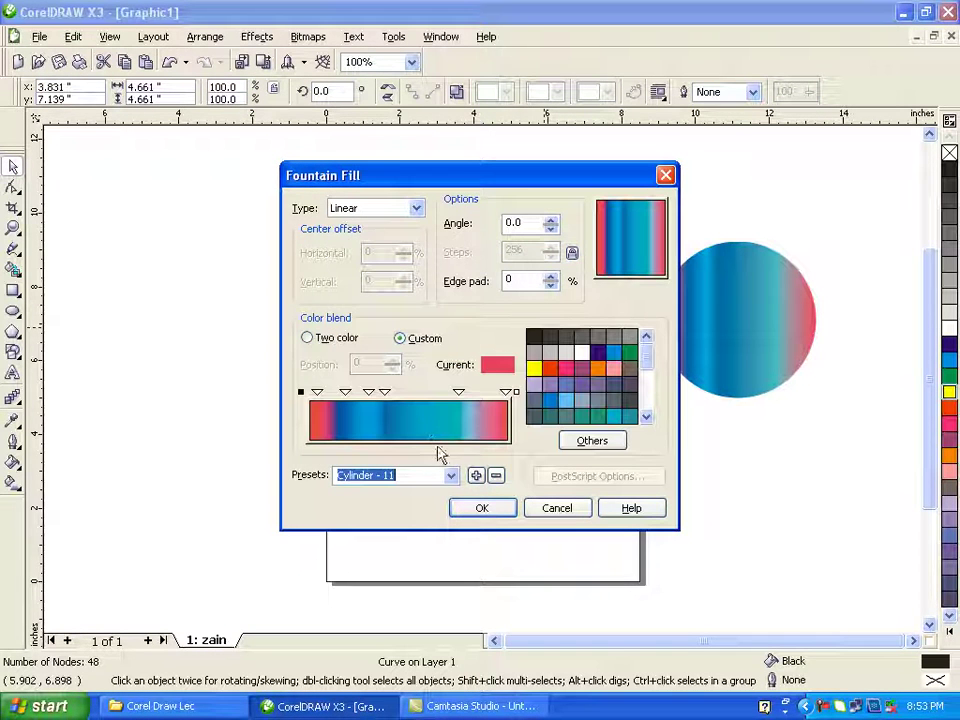
{"action": "left_click", "coordinate": [490, 512]}
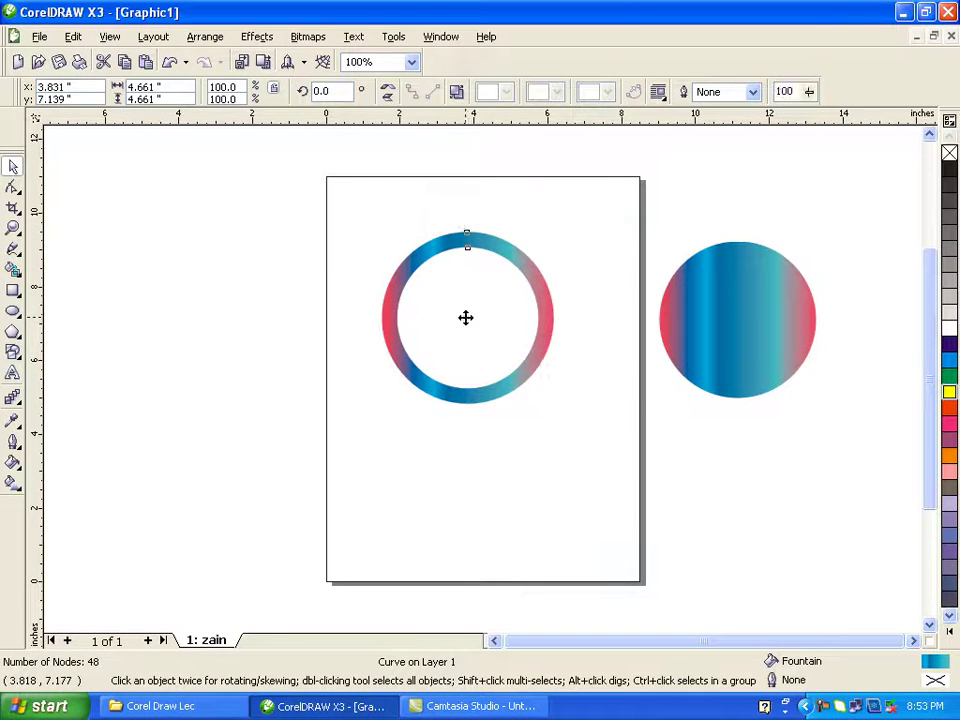
{"action": "left_click_drag", "start_coordinate": [467, 318], "coordinate": [397, 320]}
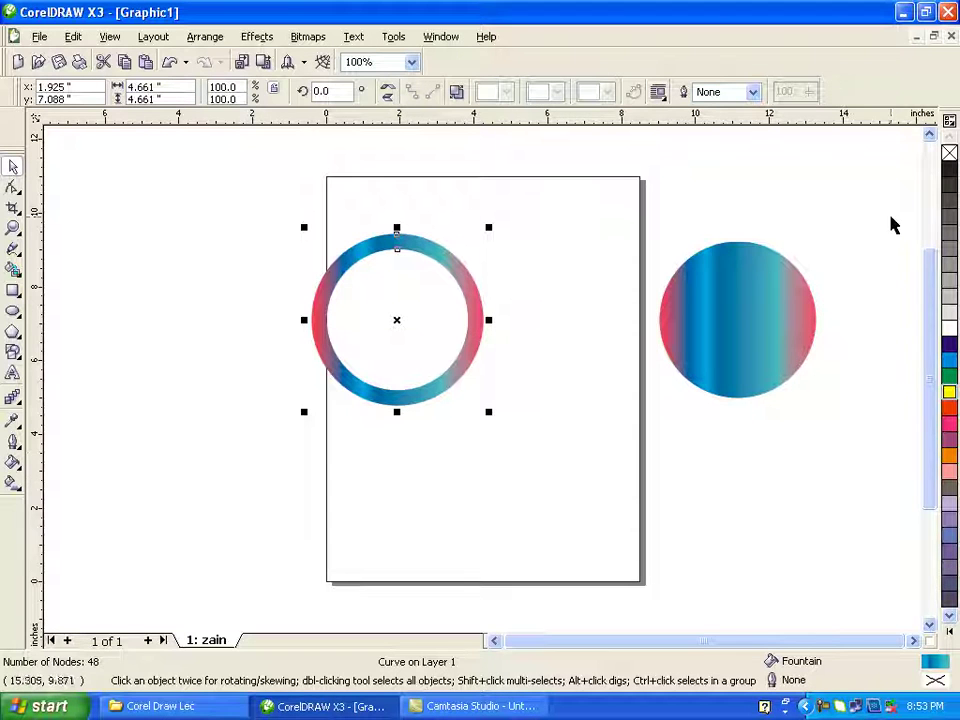
Step: Try red and green outline colors on the ring, then give it a black outline 8 pt wide
{"action": "right_click", "coordinate": [950, 172]}
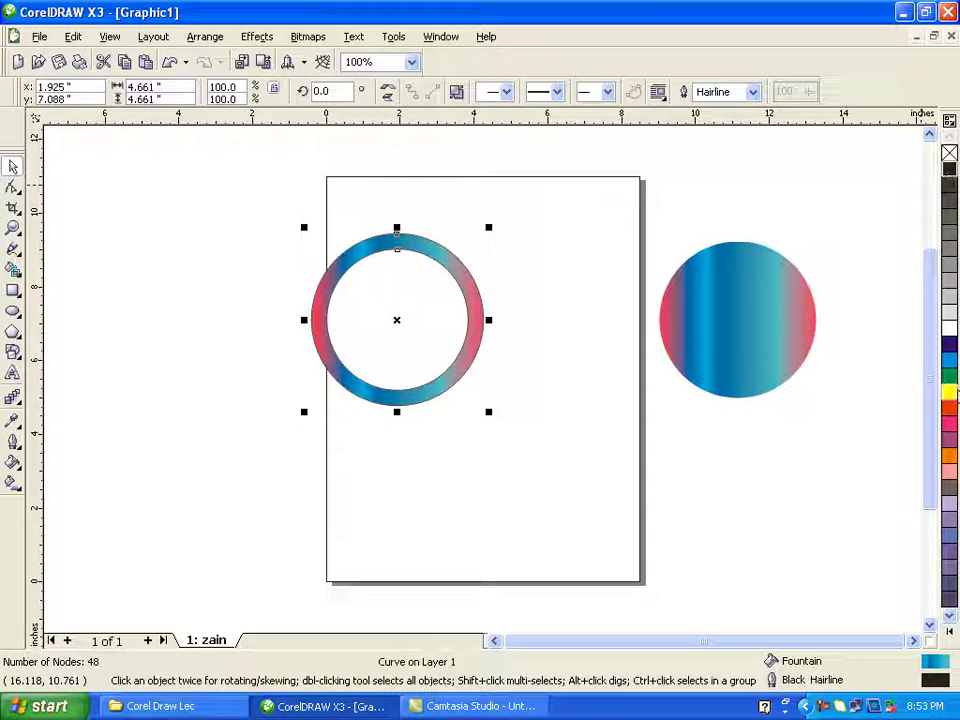
{"action": "right_click", "coordinate": [950, 410]}
{"action": "right_click", "coordinate": [950, 377]}
{"action": "right_click", "coordinate": [950, 172]}
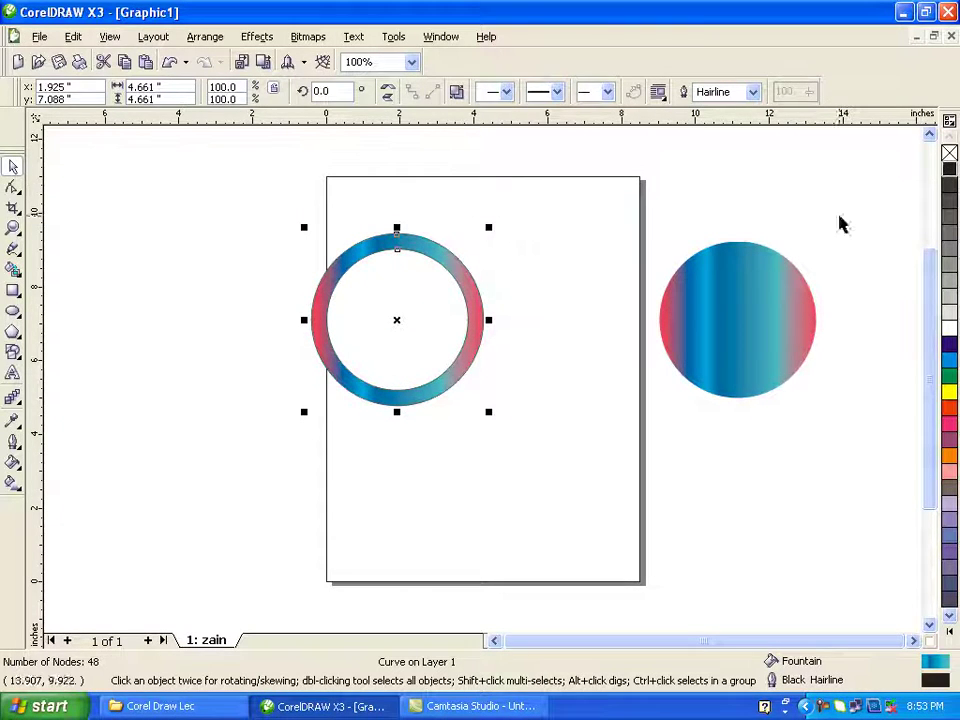
{"action": "left_click", "coordinate": [753, 92]}
{"action": "left_click", "coordinate": [729, 186]}
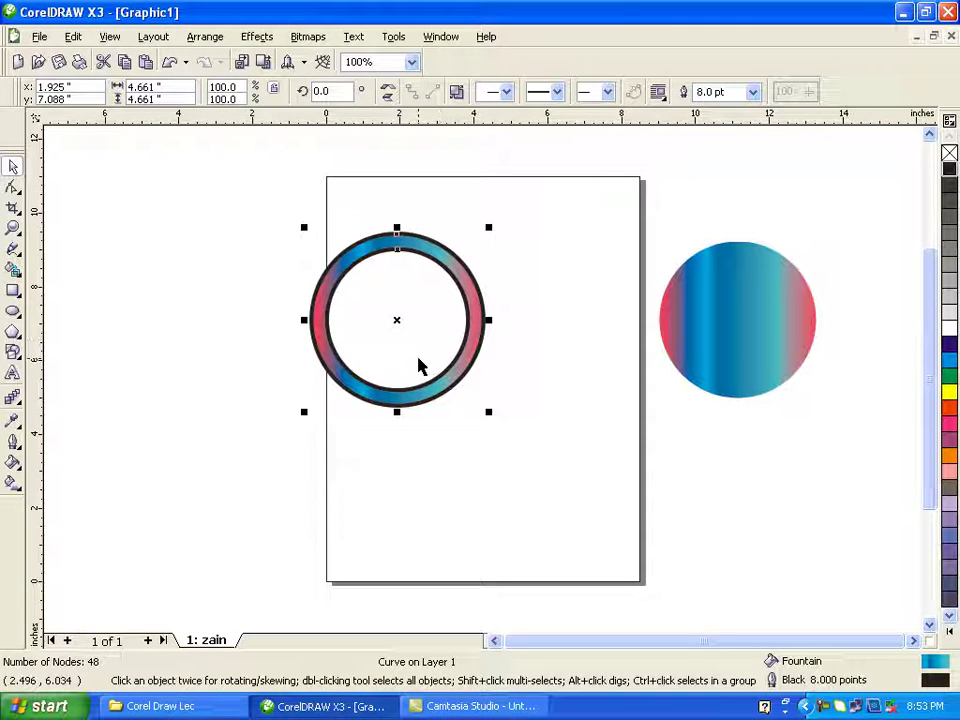
Step: Select all objects and delete both the ring and the gradient circle
{"action": "left_click", "coordinate": [553, 452]}
{"action": "key", "text": "ctrl+a"}
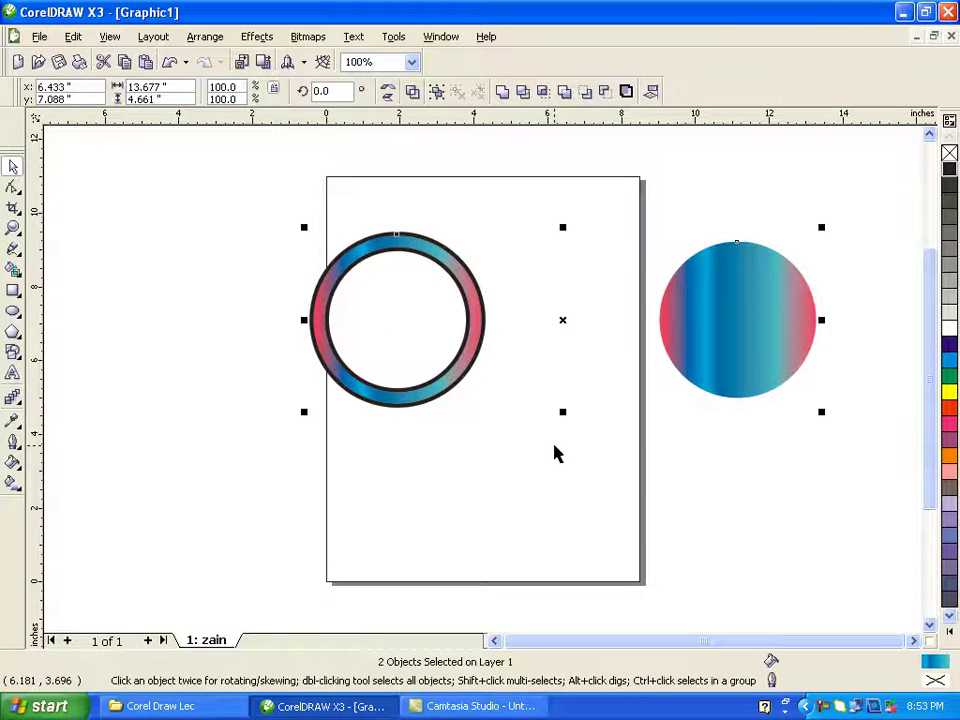
{"action": "key", "text": "Delete"}
{"action": "left_click", "coordinate": [257, 37]}
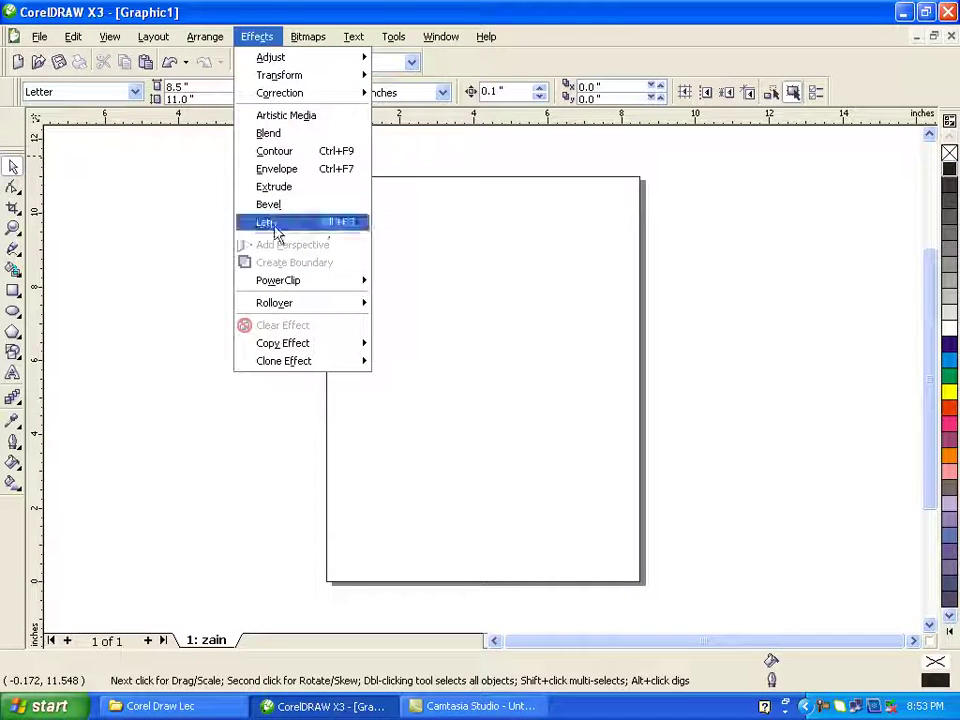
{"action": "mouse_move", "coordinate": [280, 288]}
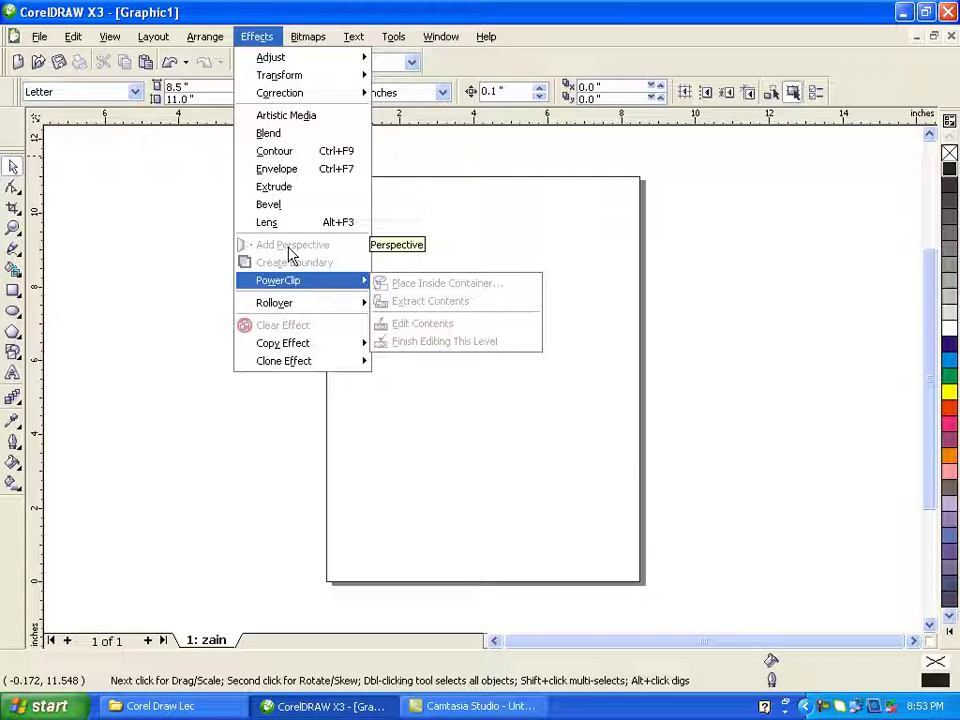
{"action": "left_click", "coordinate": [142, 262]}
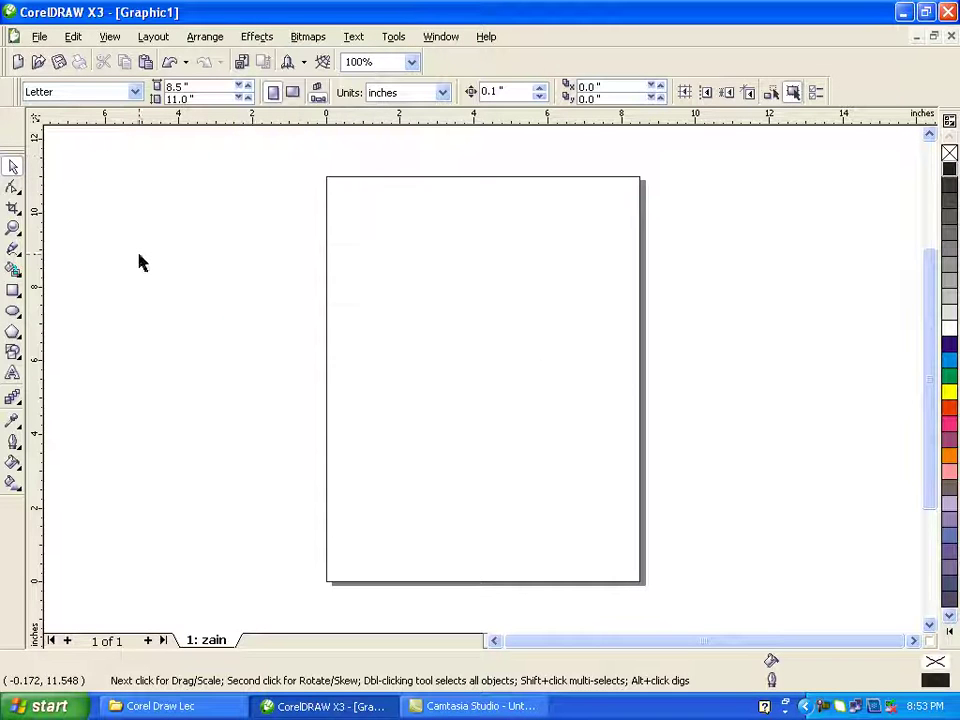
Step: Draw a rectangle about 6.40 by 3.28 inches across the page's middle and add a perspective effect to it
{"action": "left_click", "coordinate": [13, 290]}
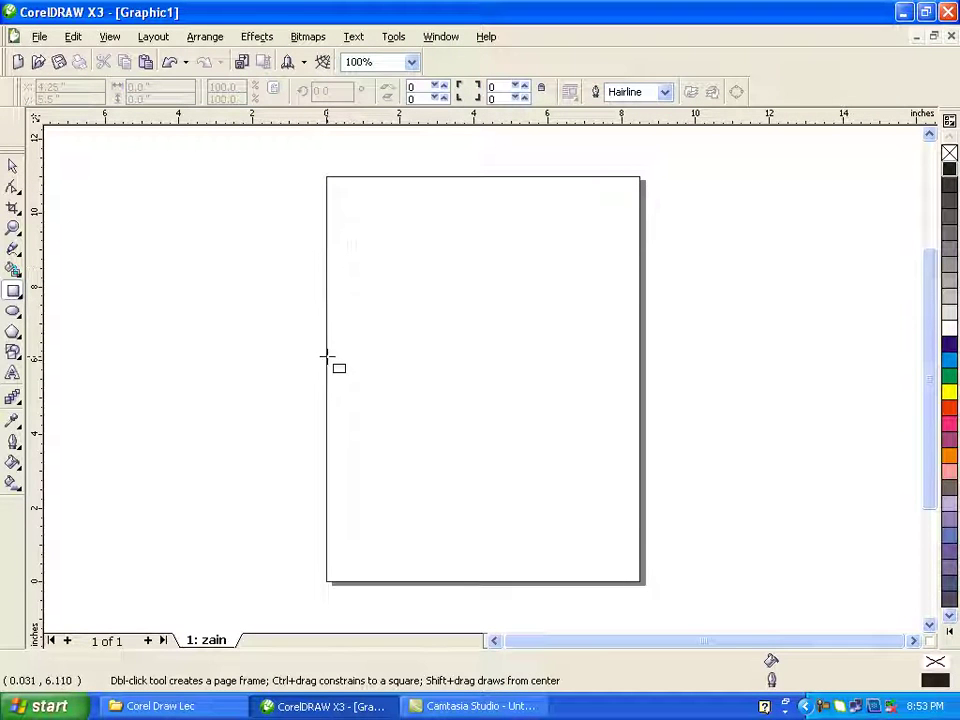
{"action": "left_click_drag", "start_coordinate": [340, 287], "coordinate": [577, 407]}
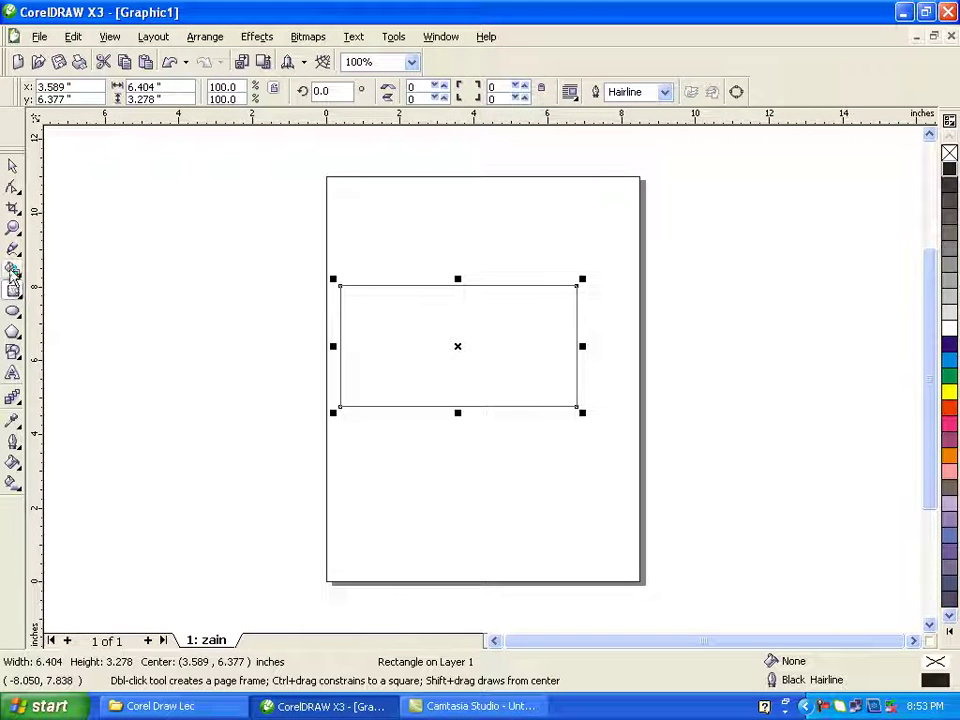
{"action": "left_click", "coordinate": [257, 36]}
{"action": "left_click", "coordinate": [285, 245]}
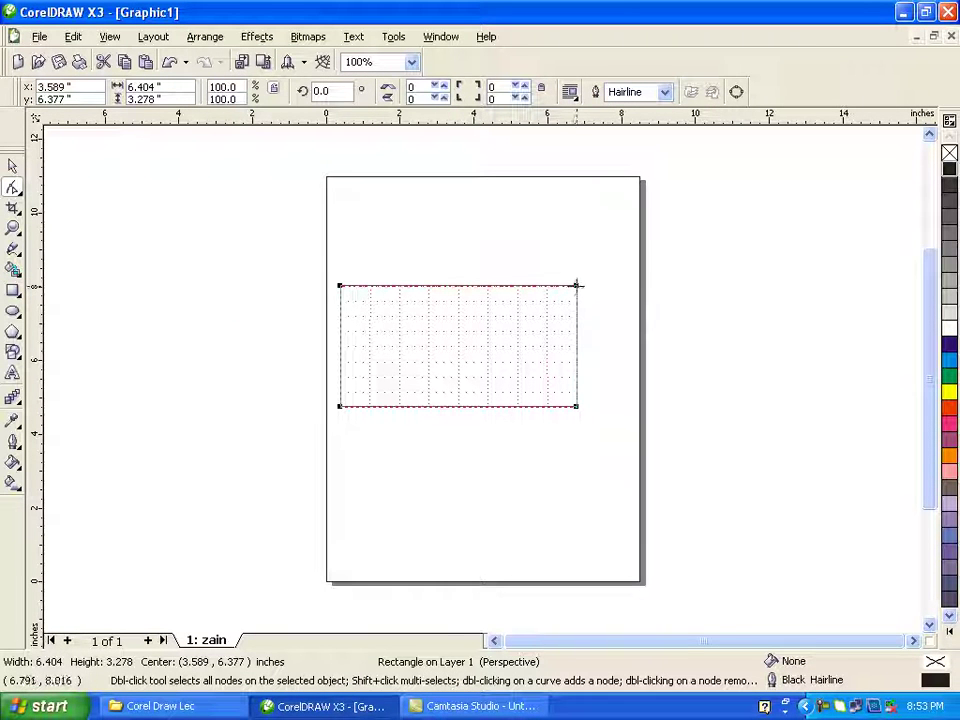
Step: Taper the rectangle toward its right side by moving both right perspective corners outward and closer together, and fill the shape red
{"action": "mouse_move", "coordinate": [576, 406]}
{"action": "left_mouse_down"}
{"action": "mouse_move", "coordinate": [598, 364]}
{"action": "mouse_move", "coordinate": [591, 349]}
{"action": "left_mouse_up"}
{"action": "mouse_move", "coordinate": [576, 287]}
{"action": "left_mouse_down"}
{"action": "mouse_move", "coordinate": [589, 313]}
{"action": "mouse_move", "coordinate": [586, 301]}
{"action": "left_mouse_up"}
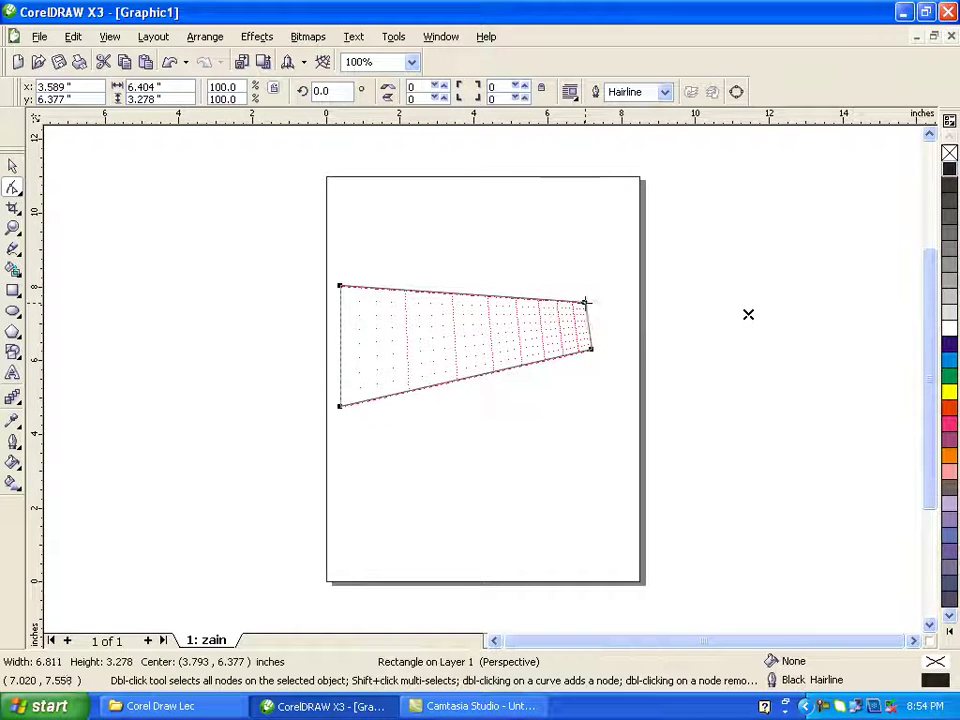
{"action": "left_click", "coordinate": [949, 407]}
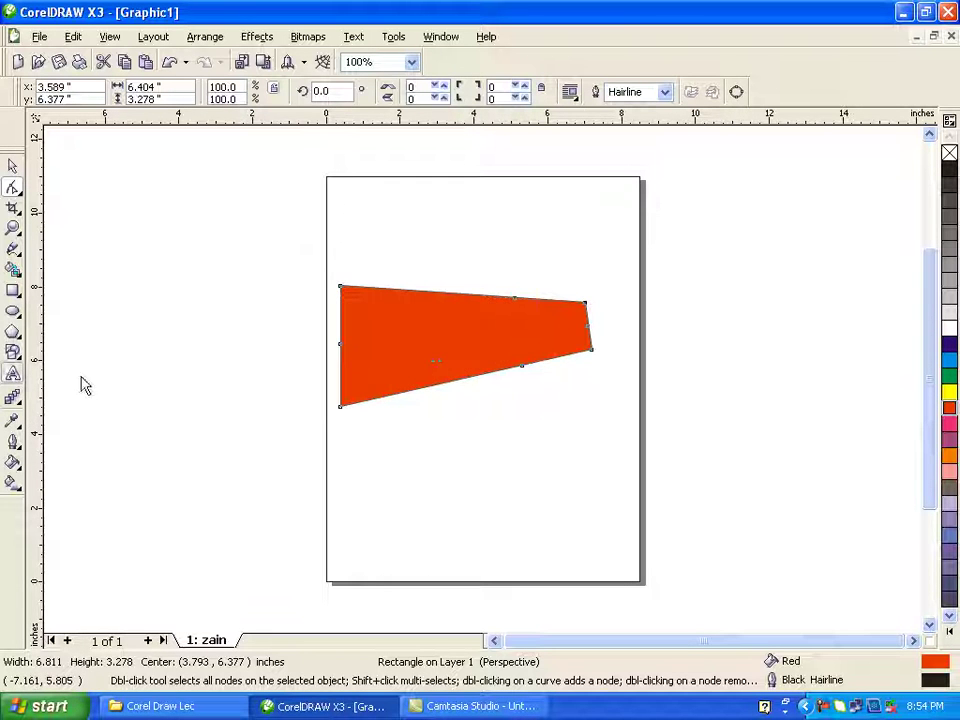
Step: Add the artistic text PAKISTAN in 24 pt Arial on the page below the red shape
{"action": "left_click", "coordinate": [13, 373]}
{"action": "left_click", "coordinate": [450, 461]}
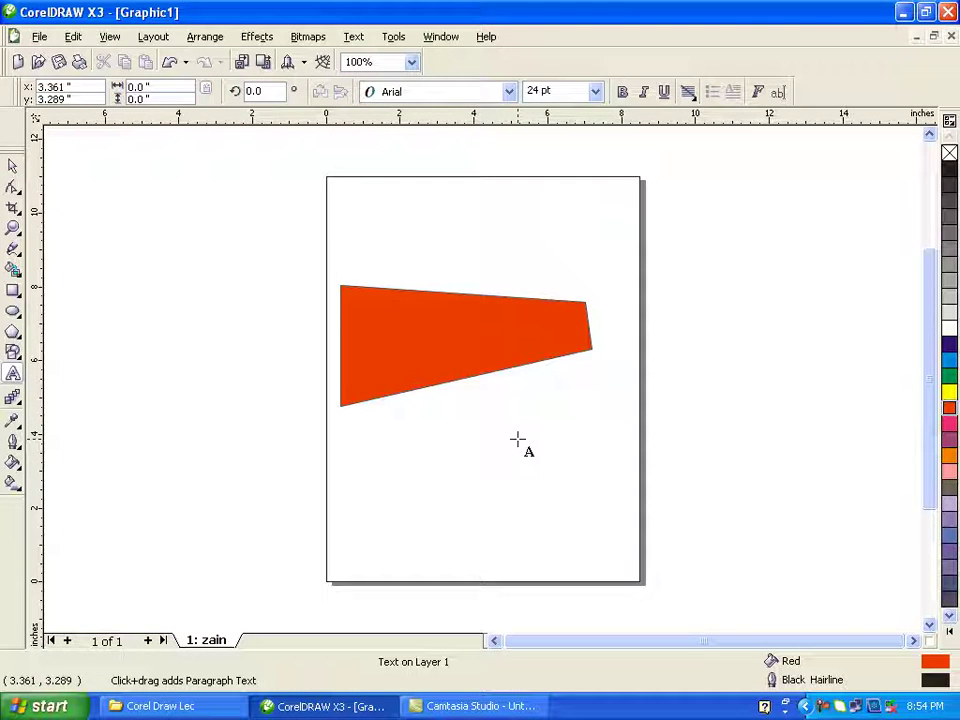
{"action": "type", "text": "PAKISTAN"}
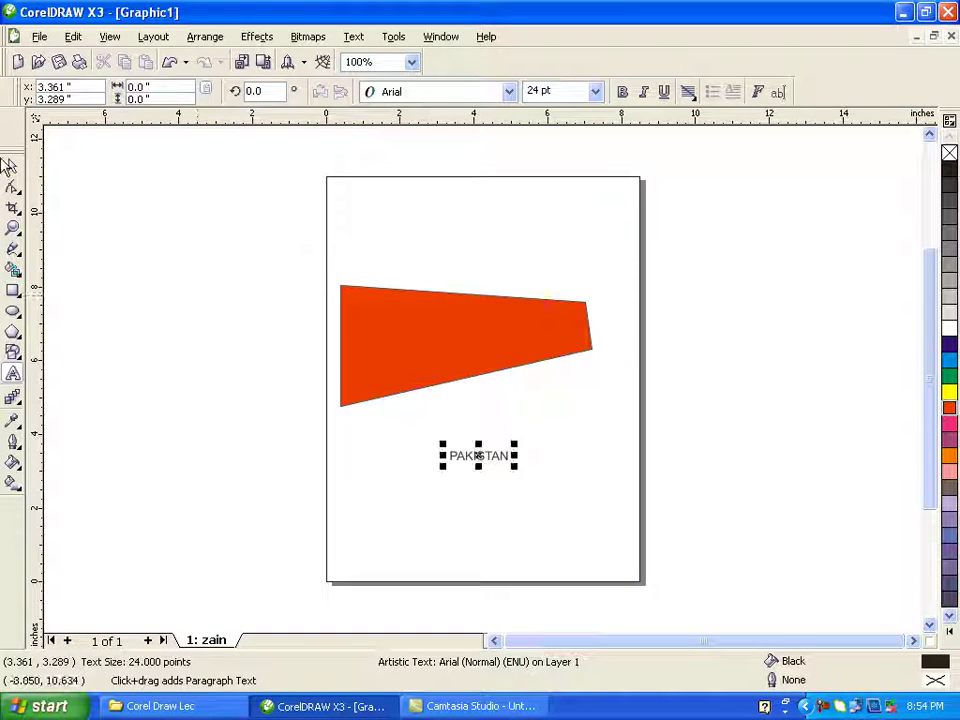
{"action": "left_click", "coordinate": [13, 165]}
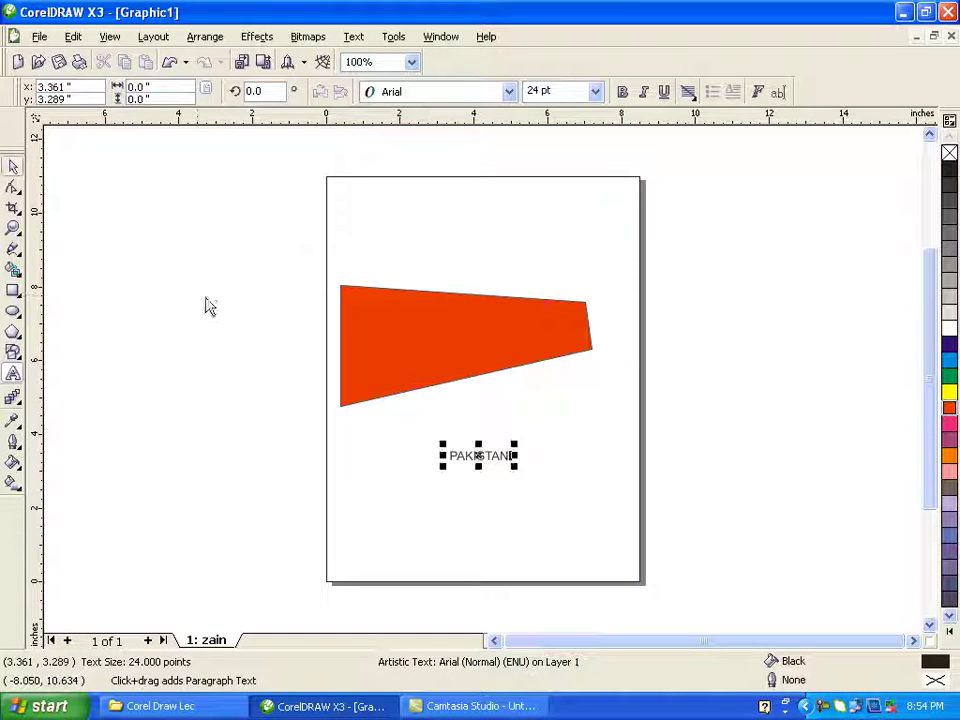
Step: Enlarge the PAKISTAN text to about 77 pt and place it over the red shape, centered near x 3.65, y 6.73 inches
{"action": "left_click_drag", "start_coordinate": [516, 446], "coordinate": [596, 434]}
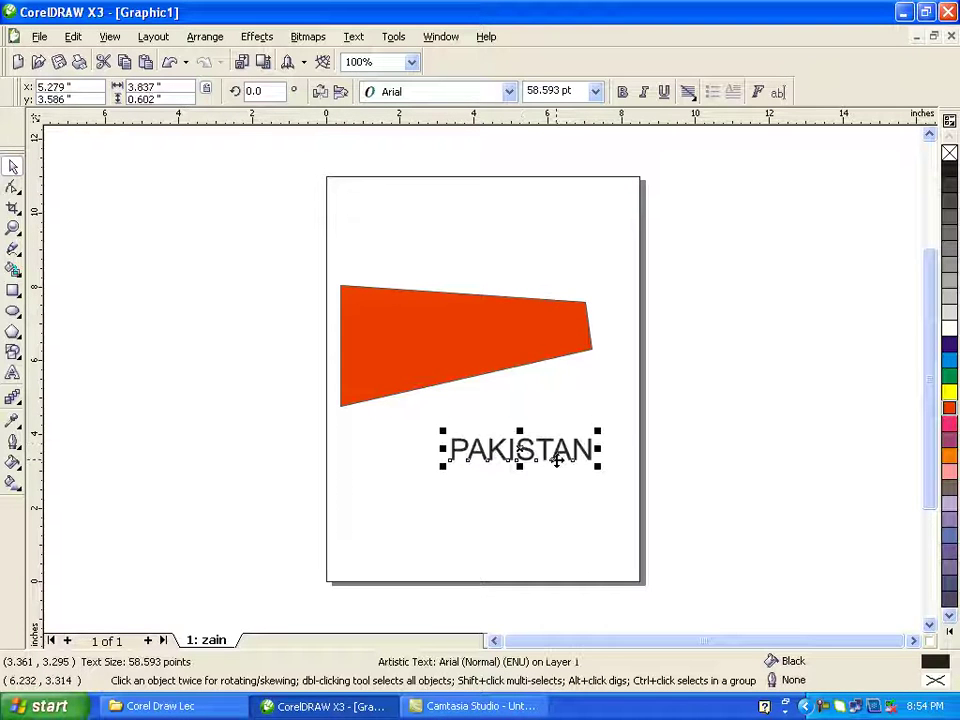
{"action": "left_click_drag", "start_coordinate": [523, 449], "coordinate": [465, 343]}
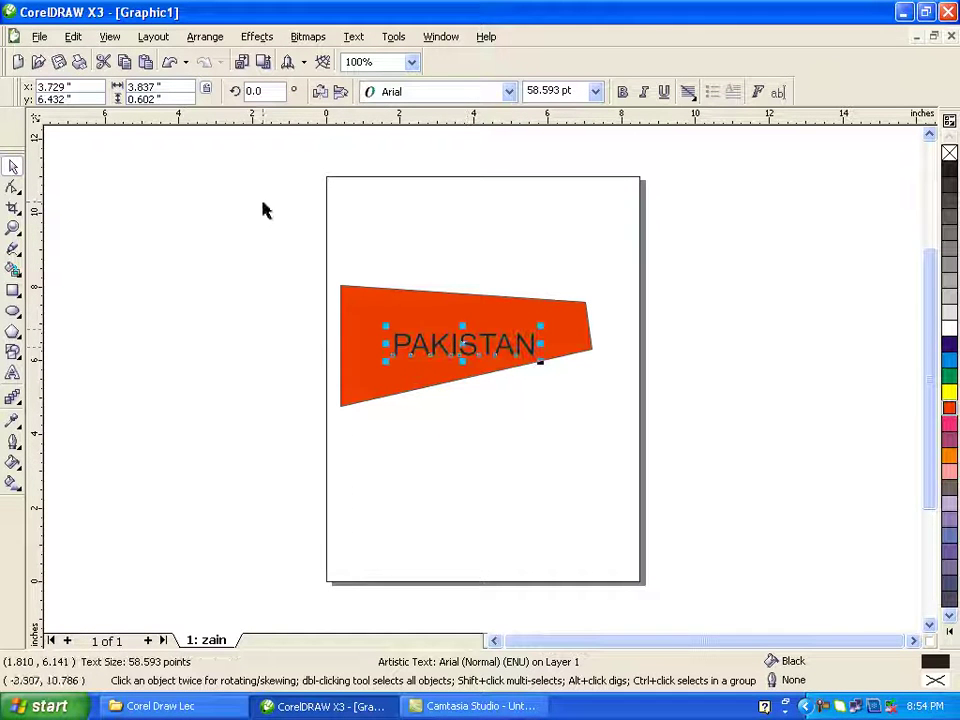
{"action": "left_click_drag", "start_coordinate": [388, 329], "coordinate": [360, 323]}
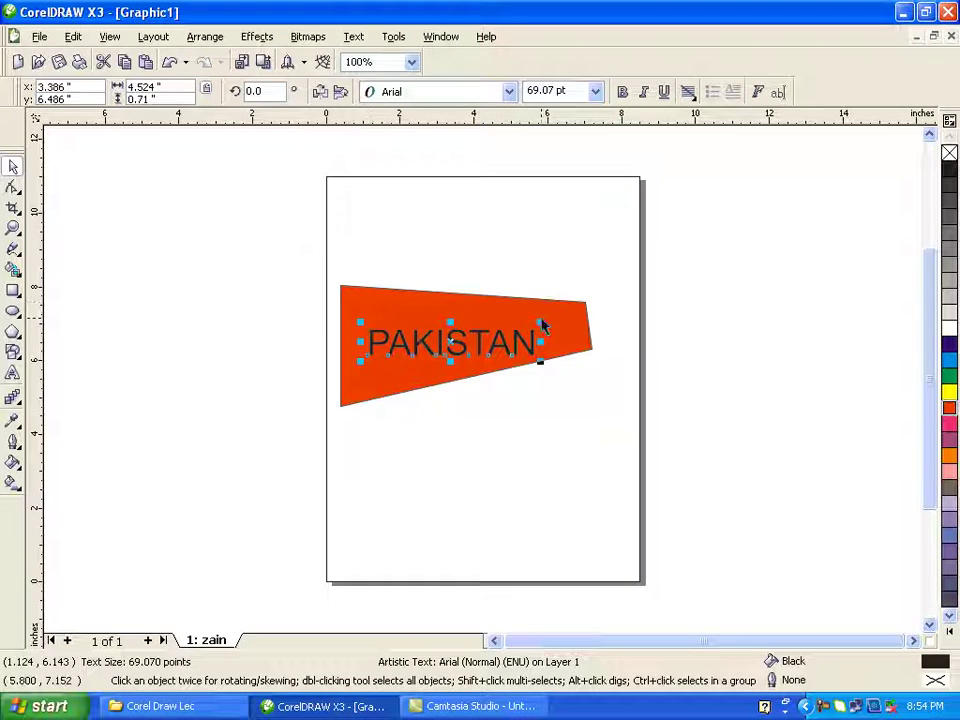
{"action": "left_click_drag", "start_coordinate": [540, 321], "coordinate": [558, 318]}
{"action": "left_click_drag", "start_coordinate": [493, 347], "coordinate": [493, 339]}
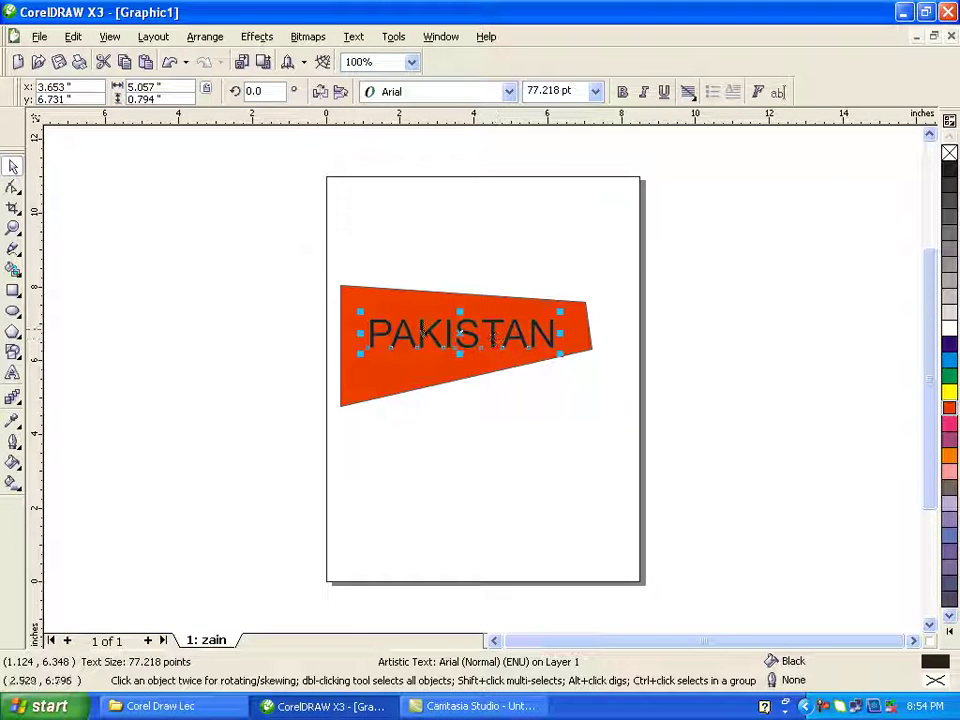
Step: Add a perspective effect to the PAKISTAN text and reshape its corners so it tapers to the right like the red shape
{"action": "left_click", "coordinate": [203, 38]}
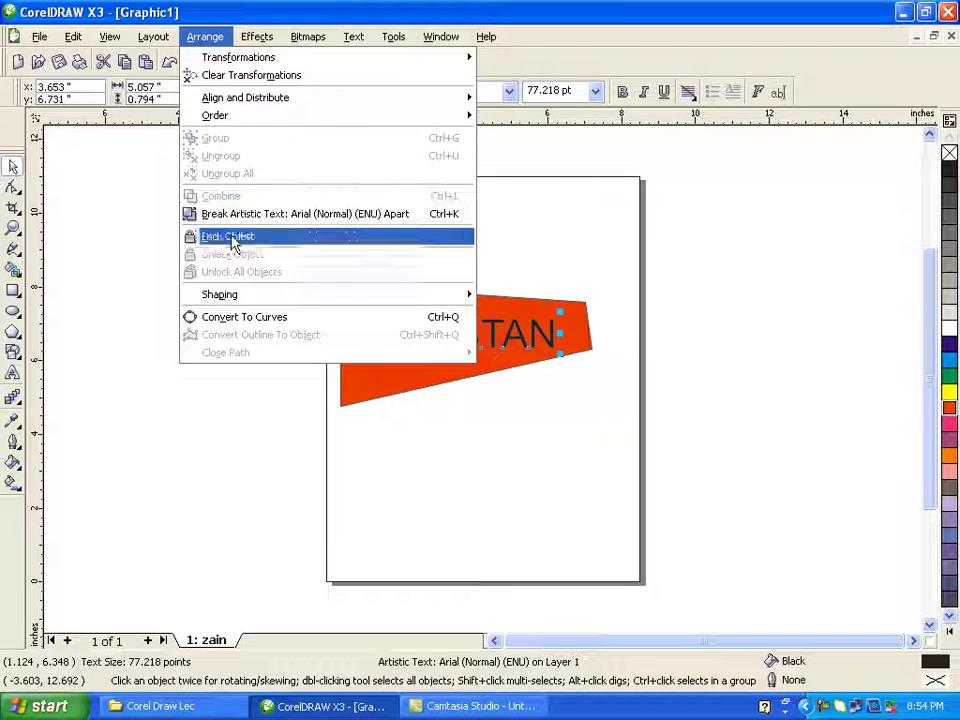
{"action": "mouse_move", "coordinate": [256, 37]}
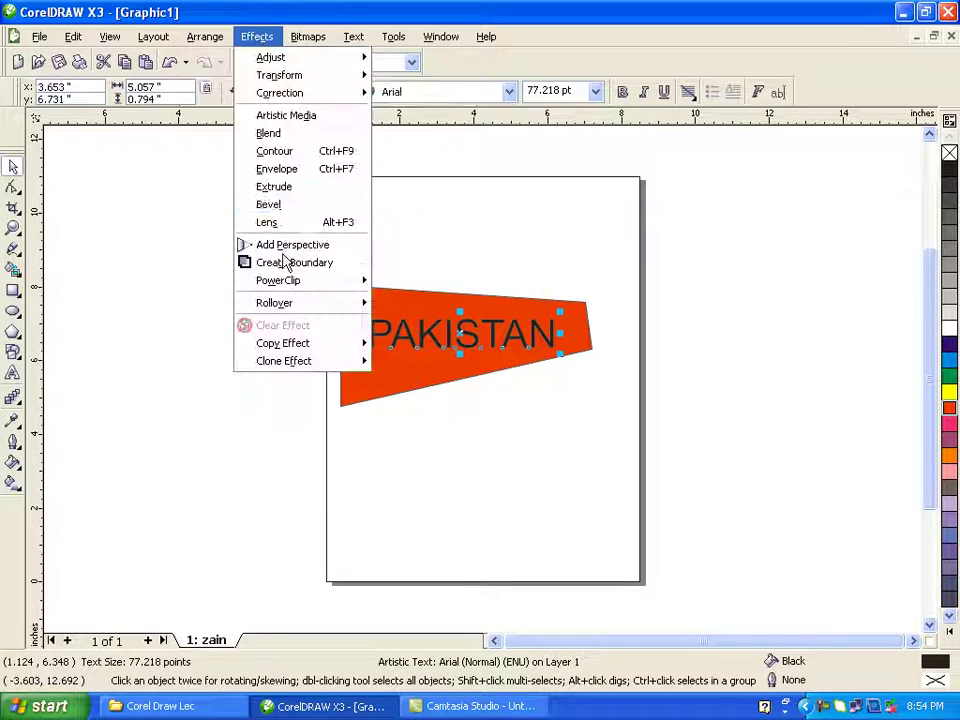
{"action": "left_click", "coordinate": [290, 245]}
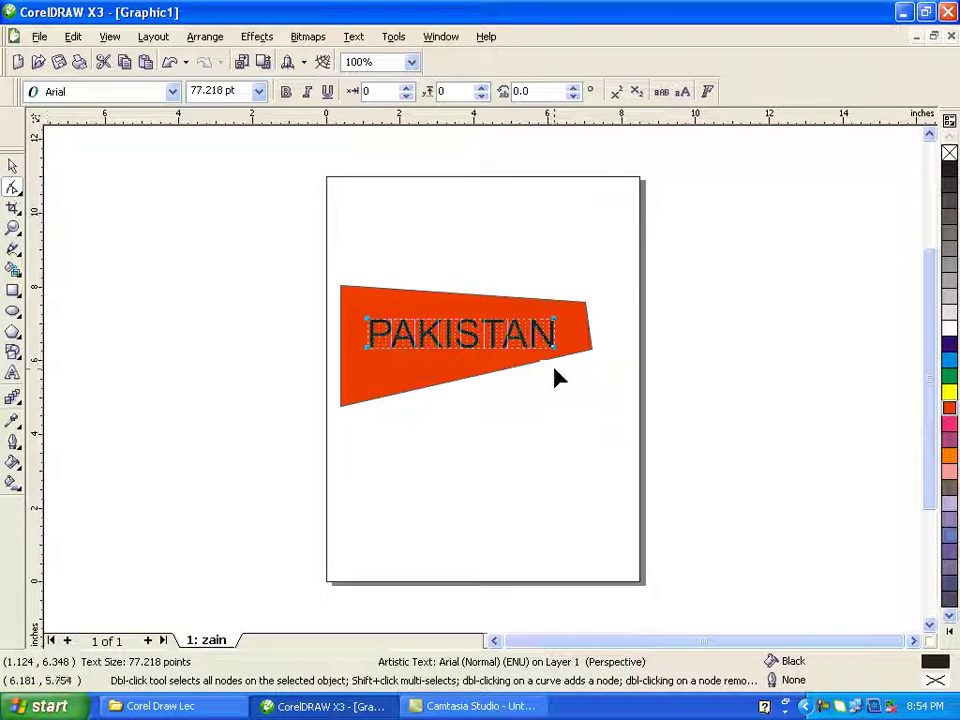
{"action": "left_click_drag", "start_coordinate": [557, 358], "coordinate": [578, 332]}
{"action": "left_click_drag", "start_coordinate": [369, 347], "coordinate": [368, 377]}
{"action": "left_click_drag", "start_coordinate": [368, 322], "coordinate": [366, 301]}
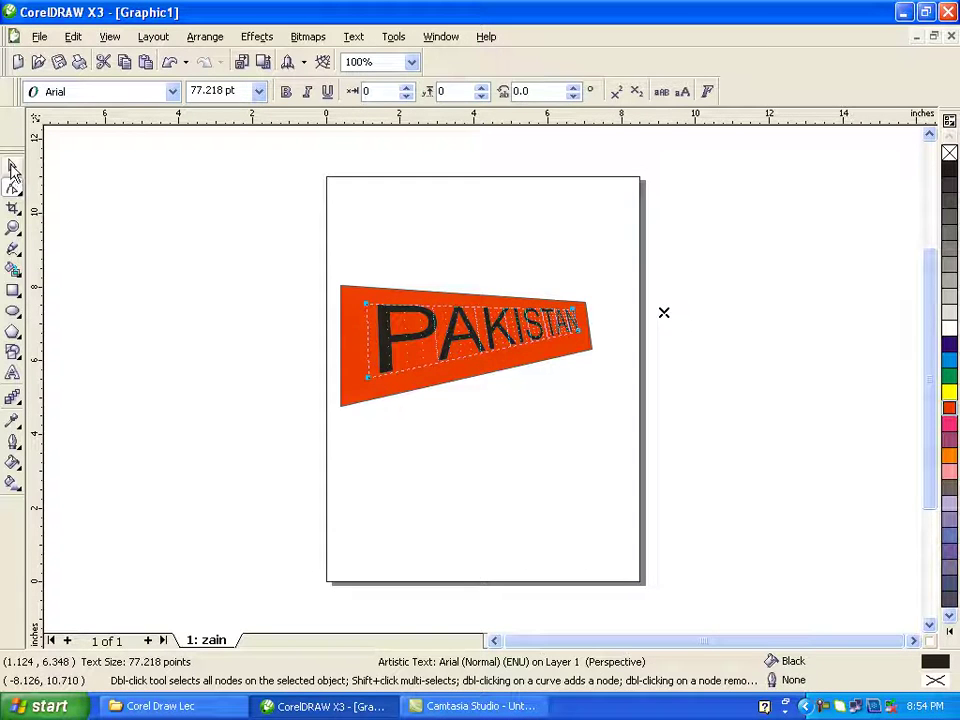
Step: Select both the red shape and the PAKISTAN text and delete them
{"action": "left_click", "coordinate": [13, 165]}
{"action": "left_click", "coordinate": [85, 236]}
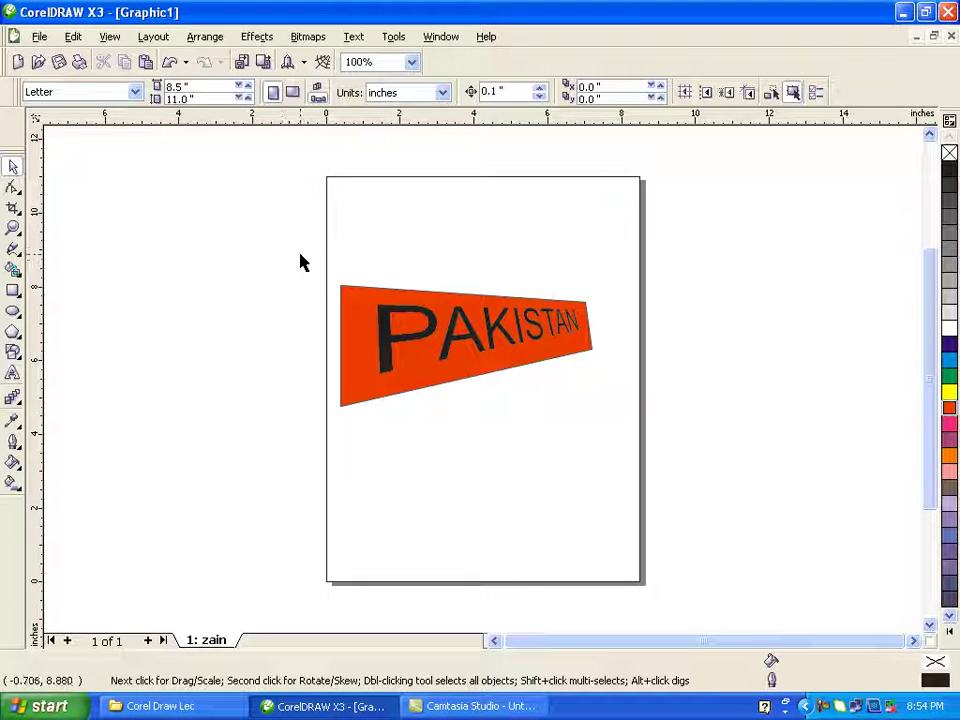
{"action": "left_click_drag", "start_coordinate": [318, 210], "coordinate": [657, 462]}
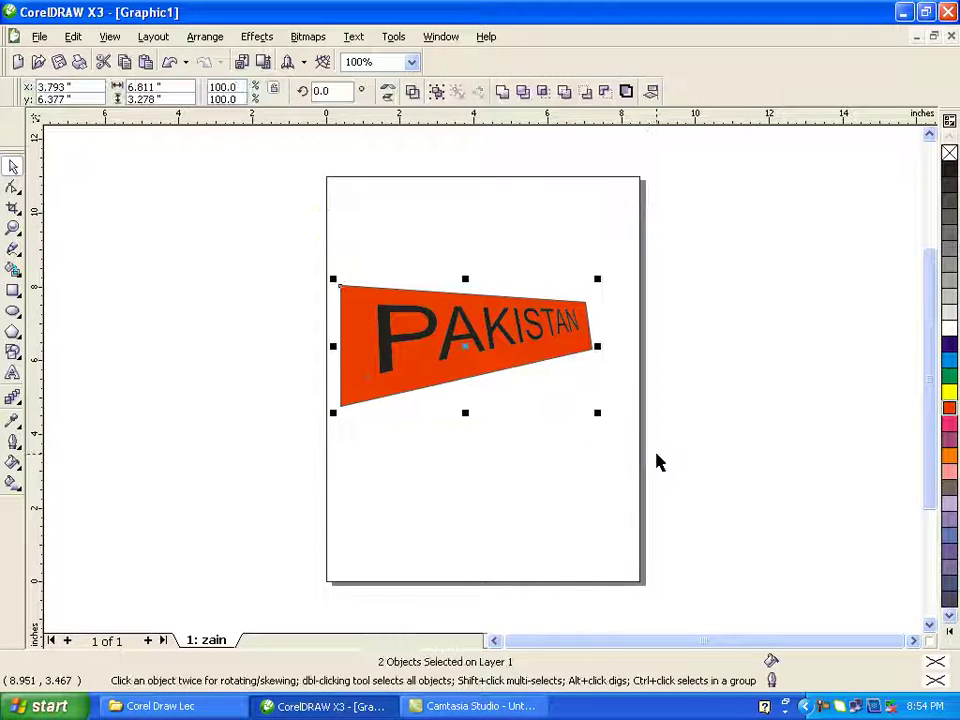
{"action": "key", "text": "Delete"}
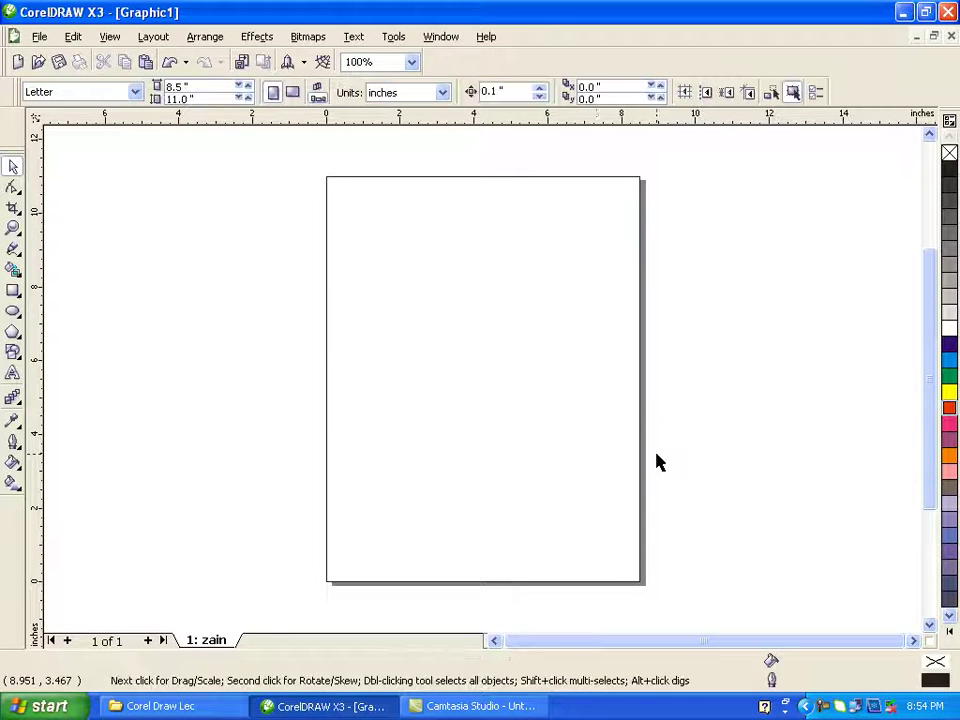
{"action": "left_click", "coordinate": [249, 44]}
{"action": "mouse_move", "coordinate": [306, 46]}
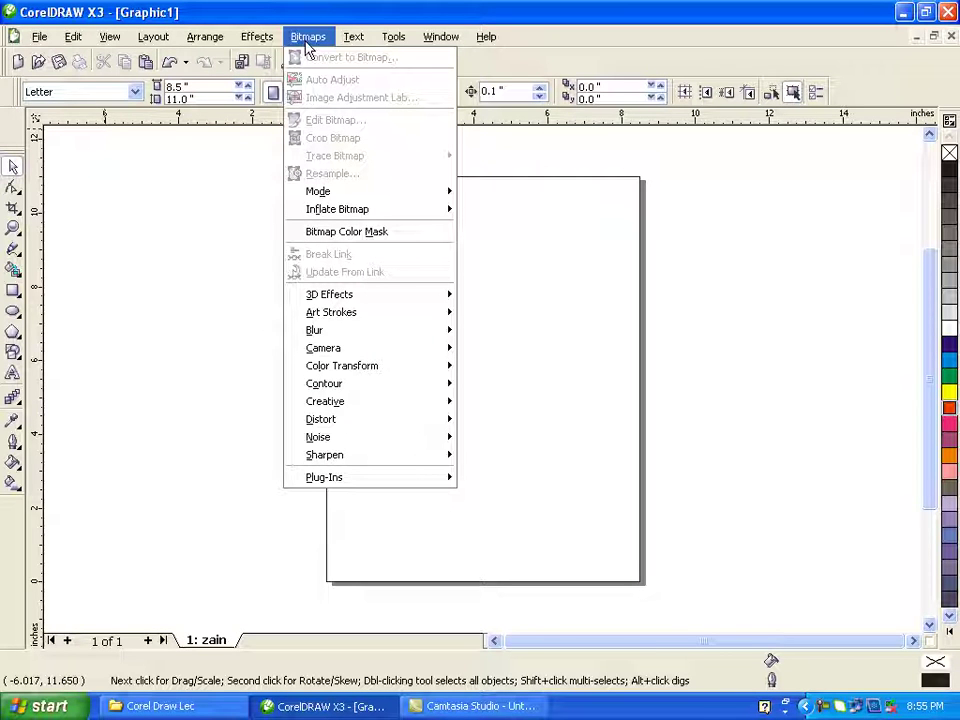
{"action": "mouse_move", "coordinate": [343, 45]}
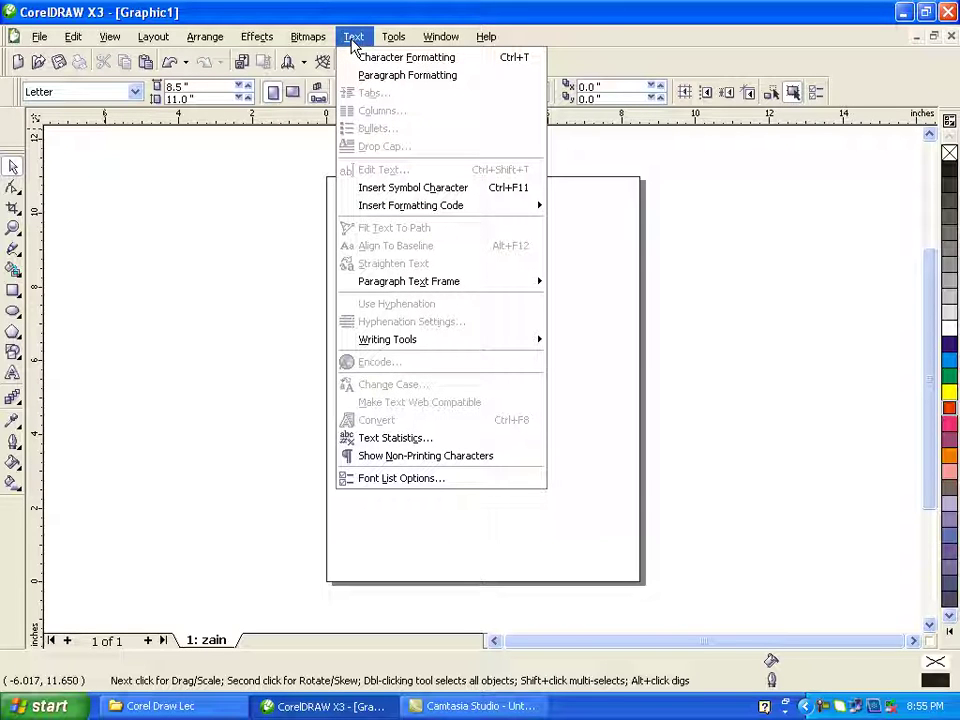
{"action": "mouse_move", "coordinate": [396, 42]}
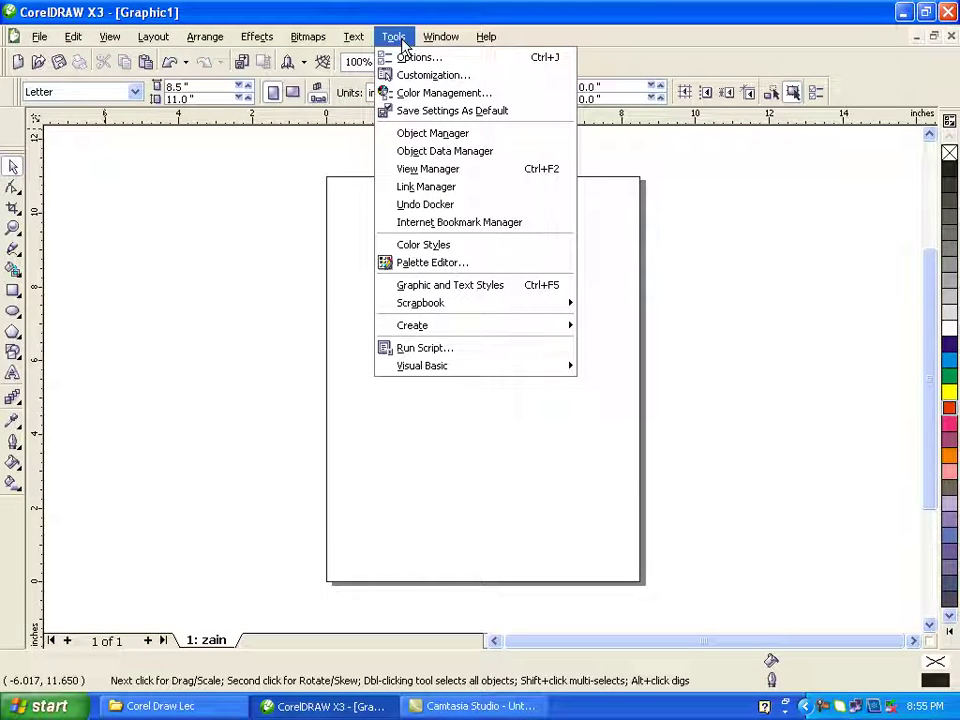
{"action": "left_click", "coordinate": [301, 242]}
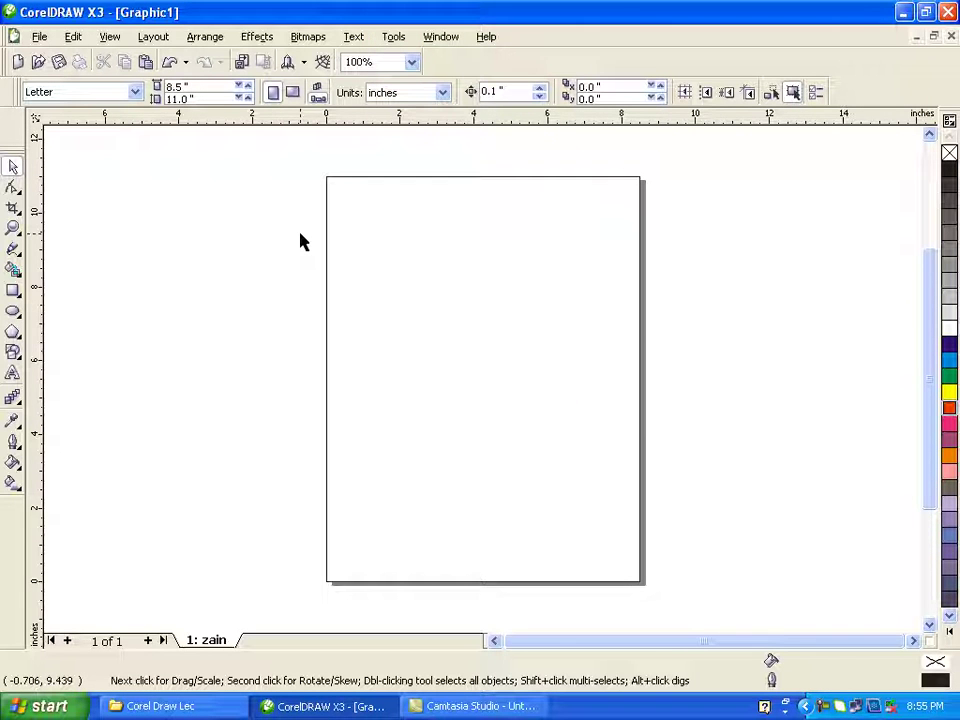